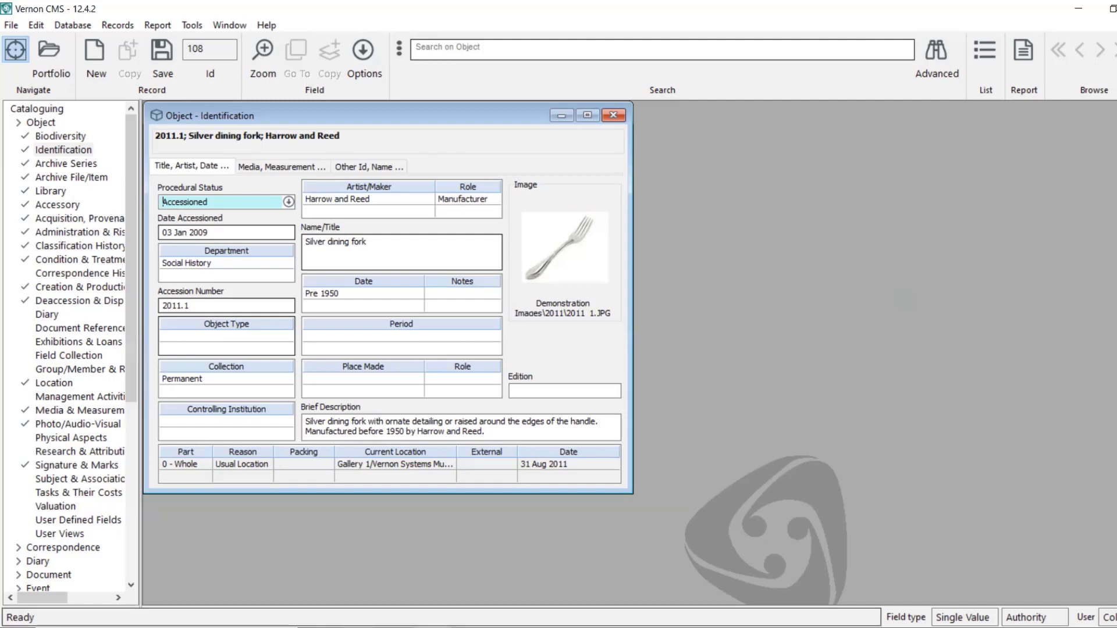
# Step: Check the vase picture in the 2012 demonstration images folder, and return to the silver dining fork record in Vernon CMS
pyautogui.click(395, 627)
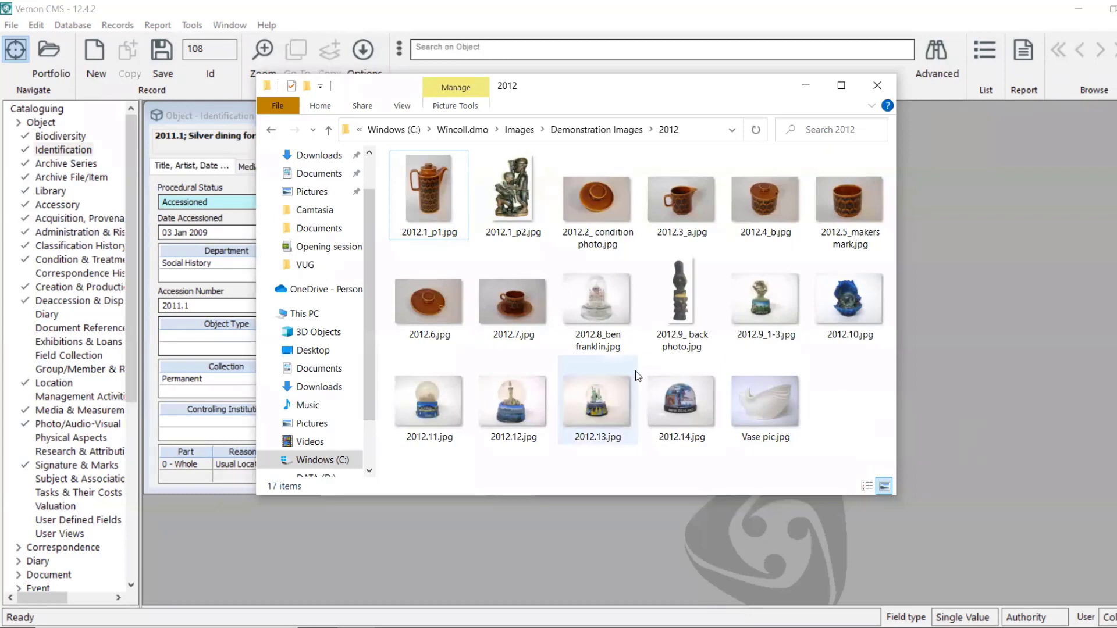
pyautogui.moveTo(822, 383); pyautogui.dragTo(794, 414)
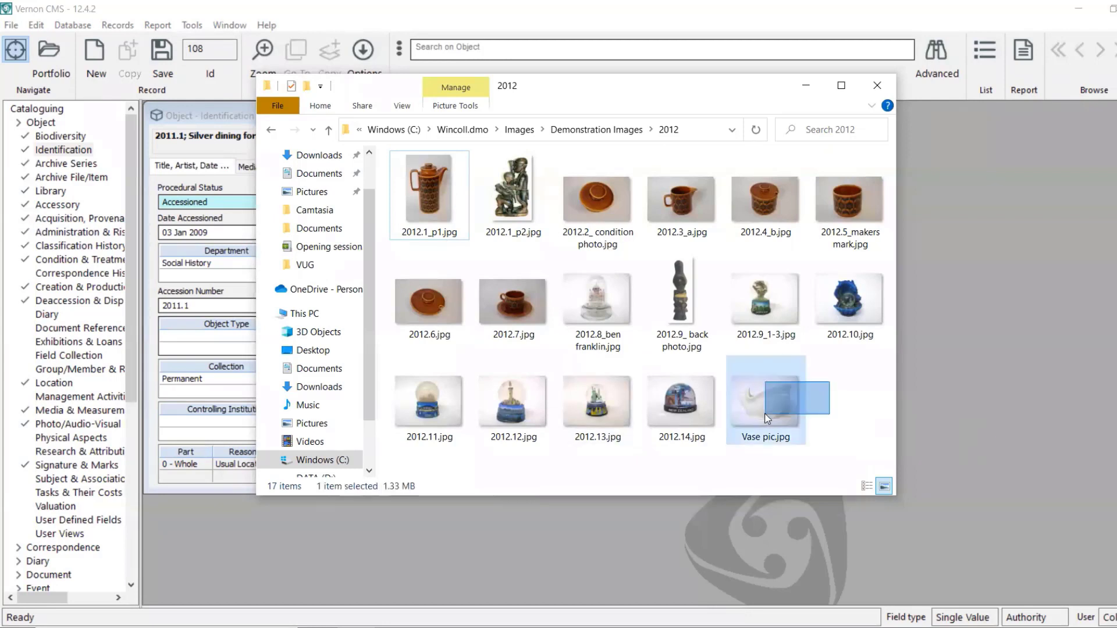
pyautogui.click(841, 426)
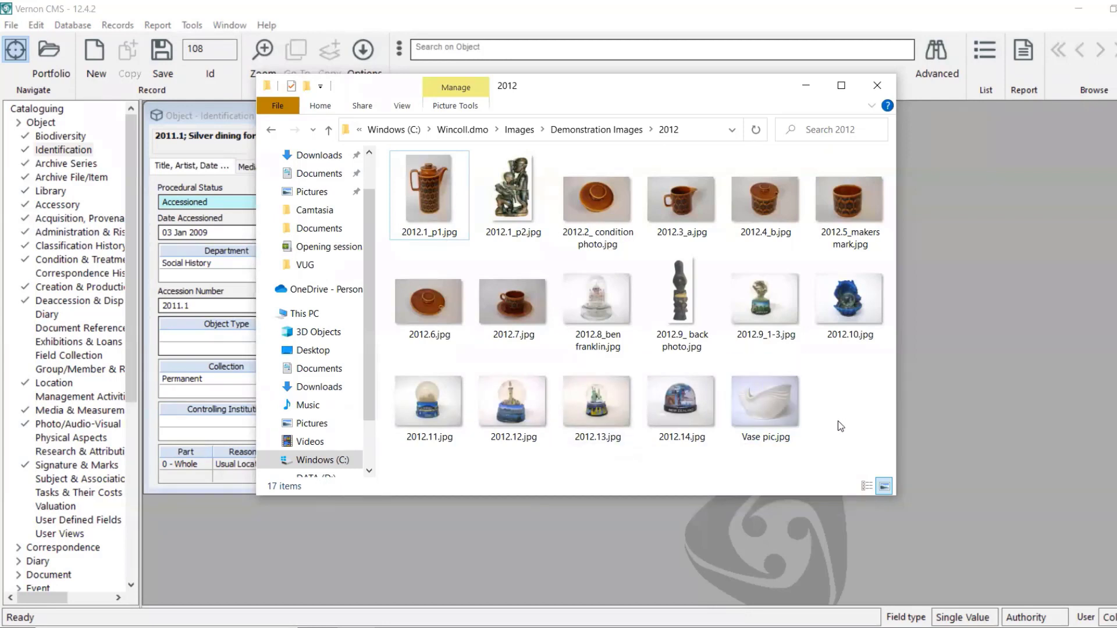
pyautogui.click(220, 119)
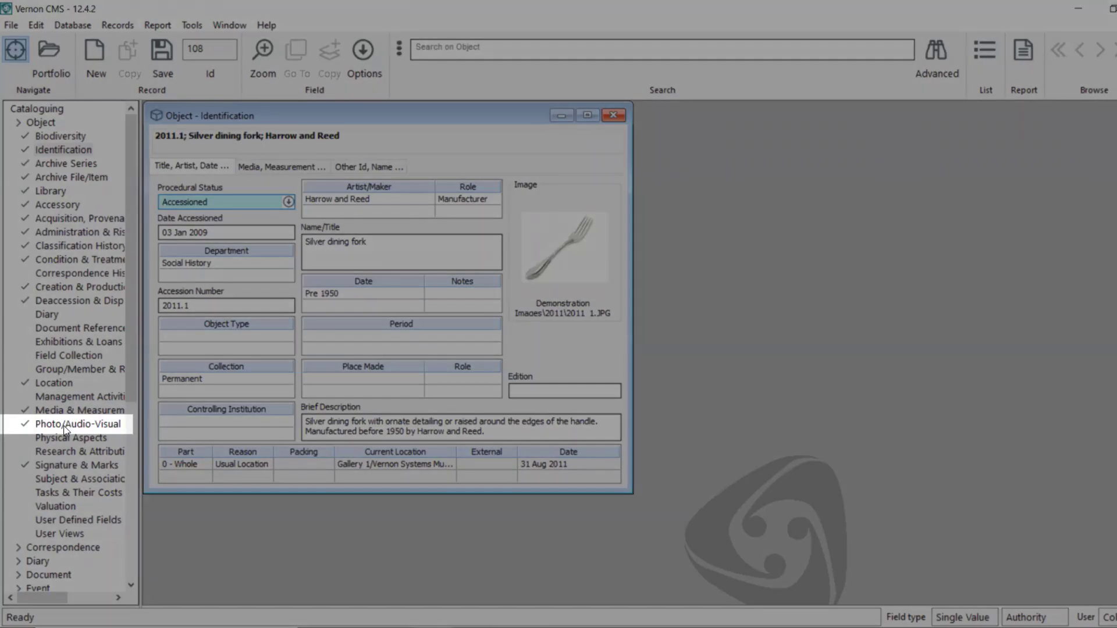
# Step: Open the Photo/Audio-Visual references of the silver dining fork record and place that window beside the Identification window
pyautogui.click(65, 424)
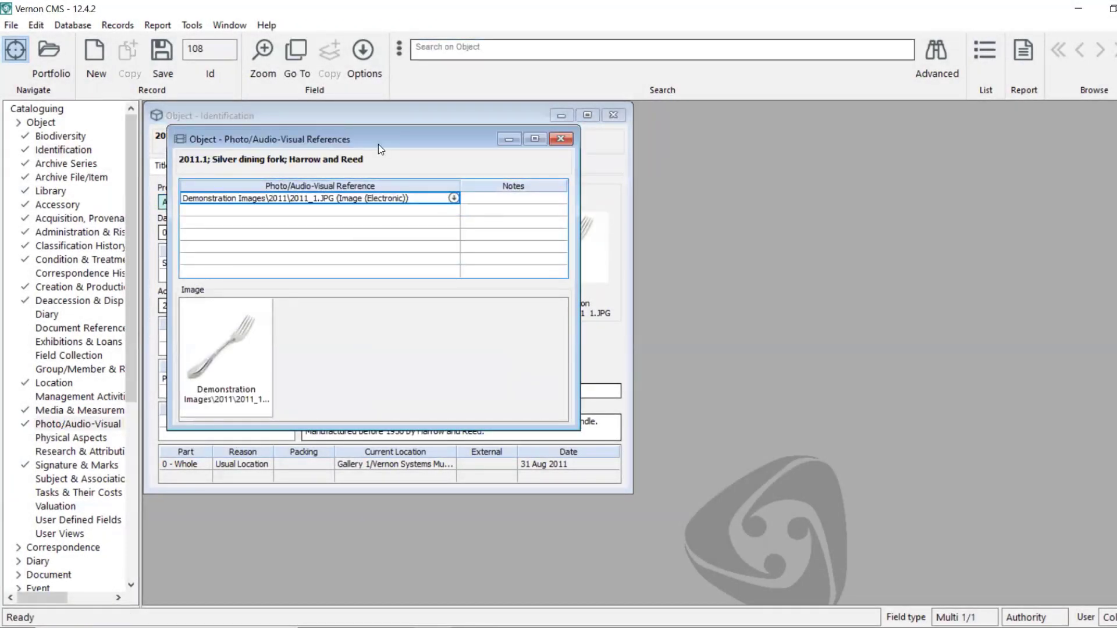
pyautogui.moveTo(378, 144); pyautogui.dragTo(784, 145)
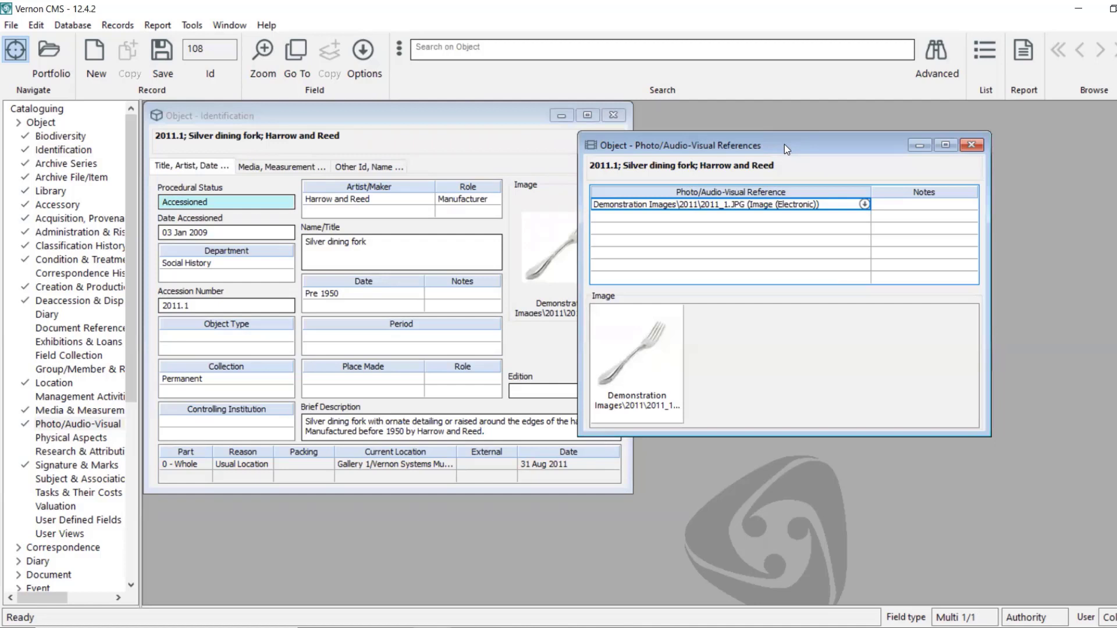
# Step: View the fork image enlarged from the Identification window and close the viewer
pyautogui.click(474, 121)
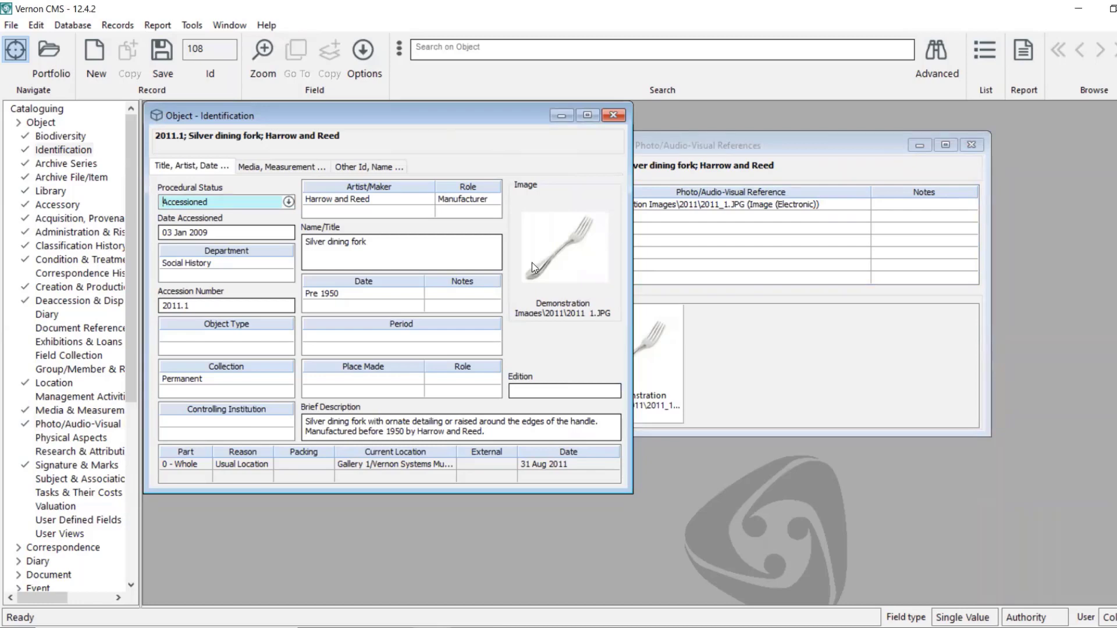
pyautogui.doubleClick(567, 251)
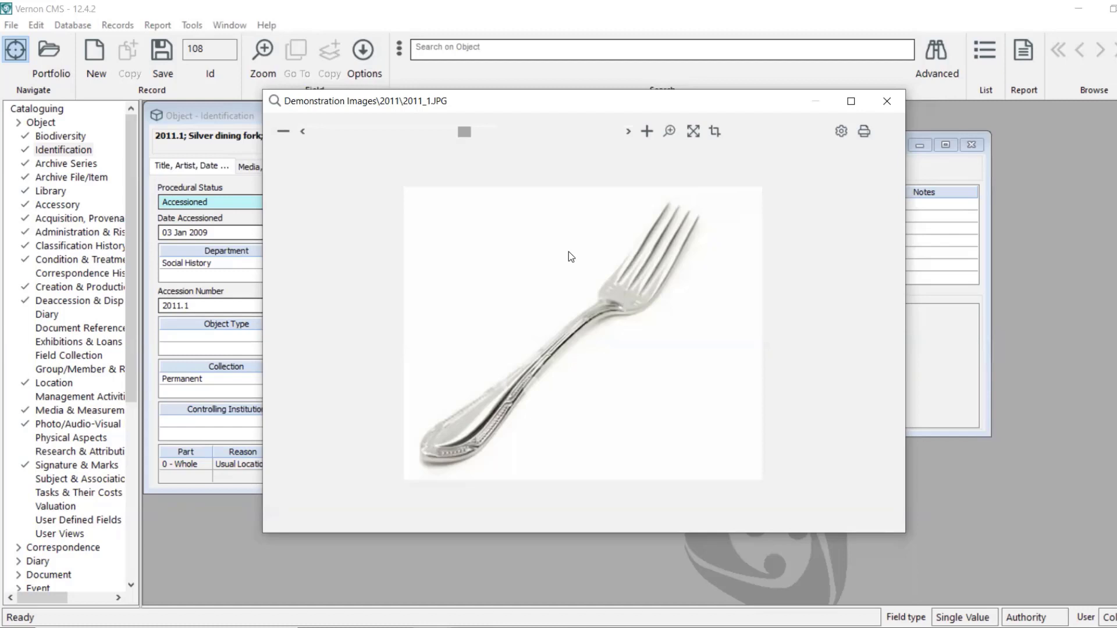
pyautogui.click(887, 110)
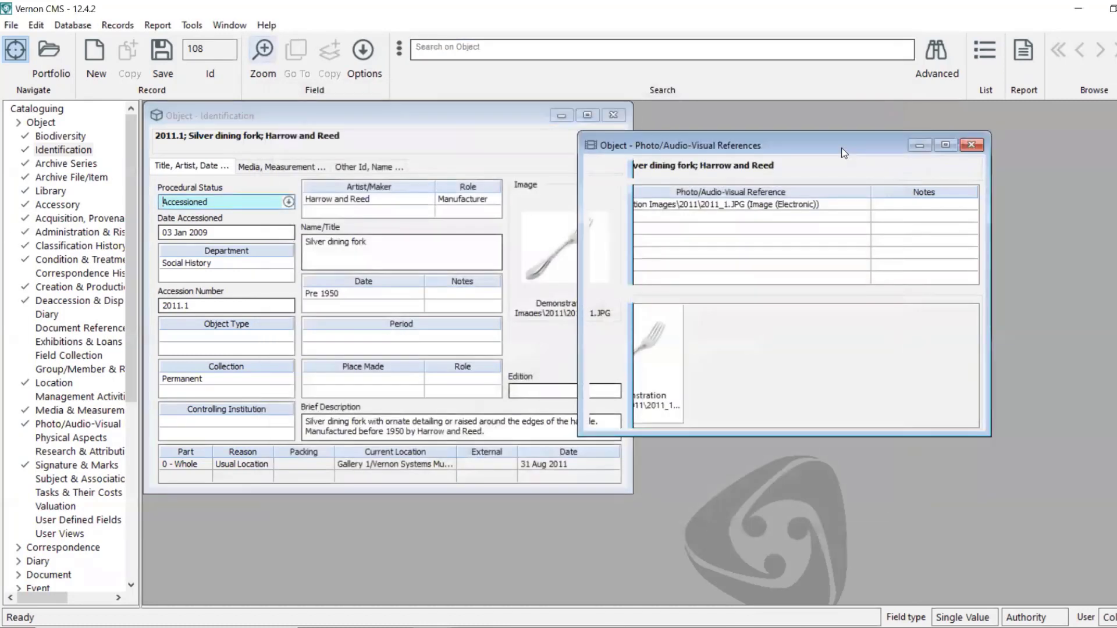
# Step: Start a new Photo/Audio-Visual record from the empty second reference row of the fork's Photo/Audio-Visual references
pyautogui.moveTo(844, 153); pyautogui.dragTo(800, 137)
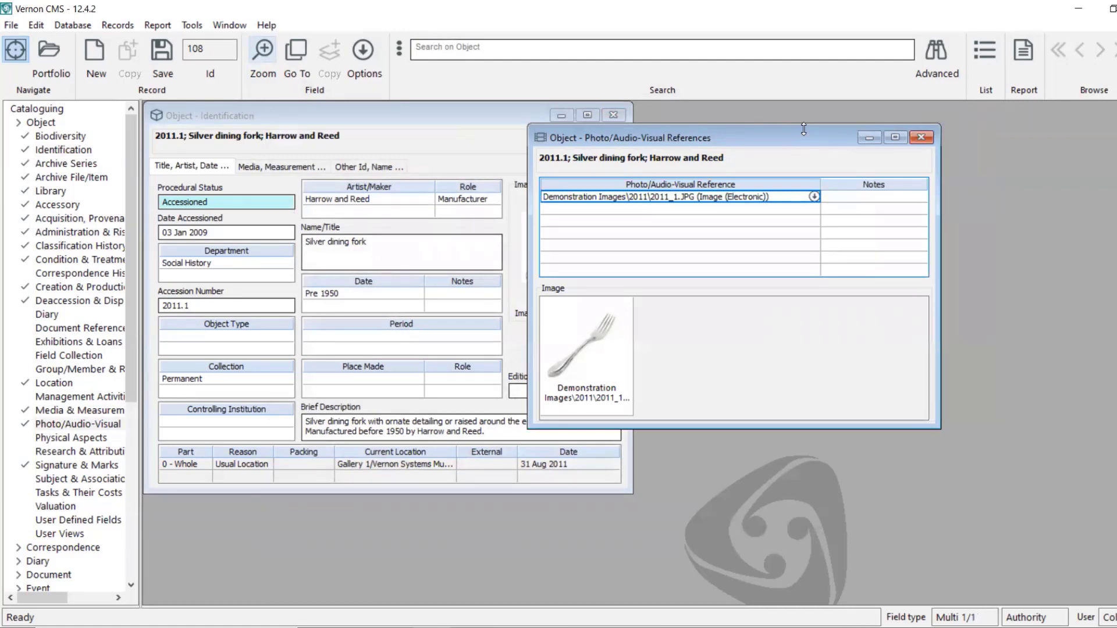
pyautogui.click(715, 208)
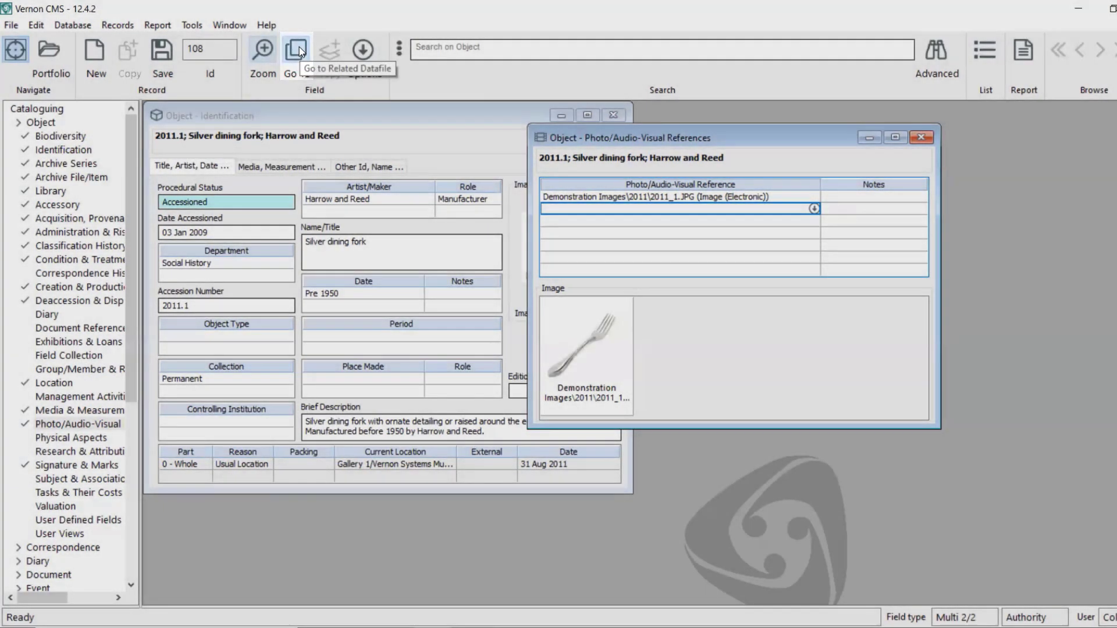
pyautogui.click(299, 48)
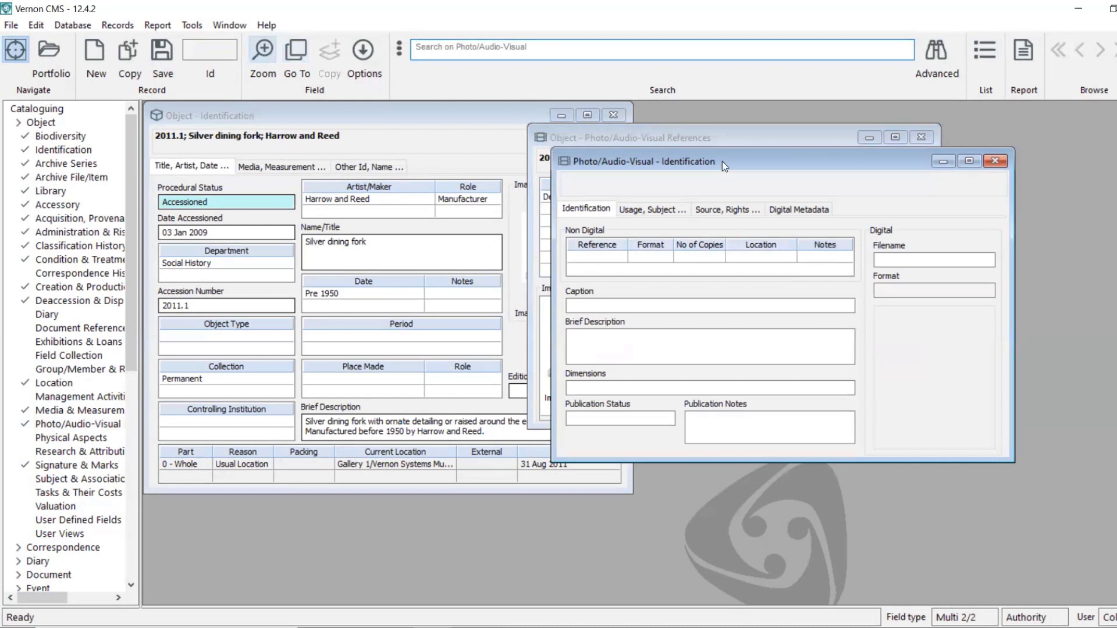
pyautogui.moveTo(723, 167); pyautogui.dragTo(589, 160)
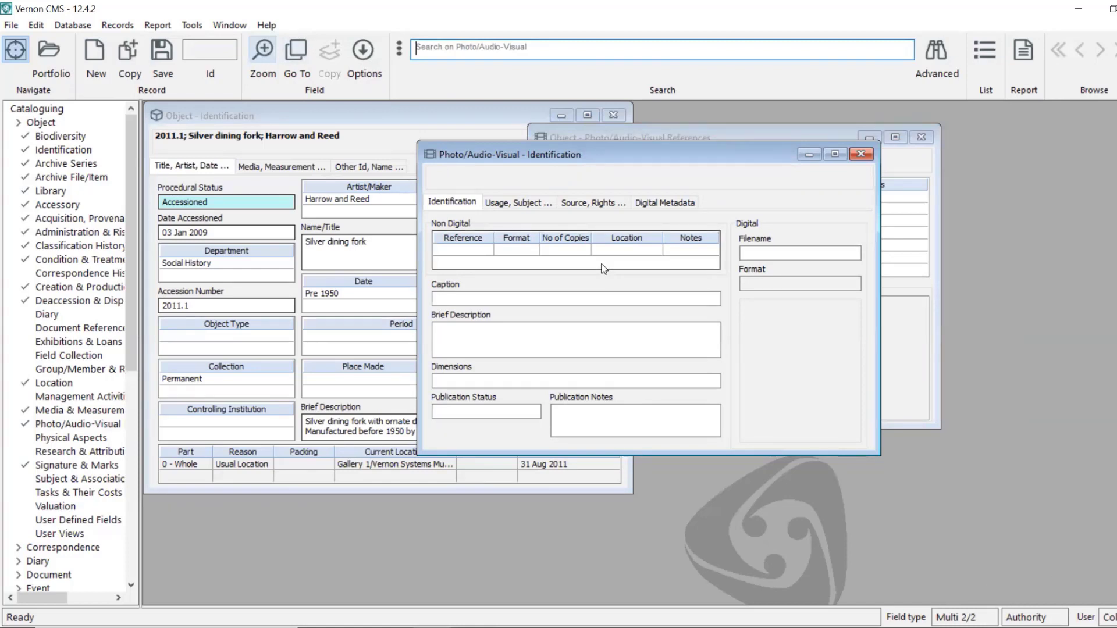
pyautogui.click(752, 224)
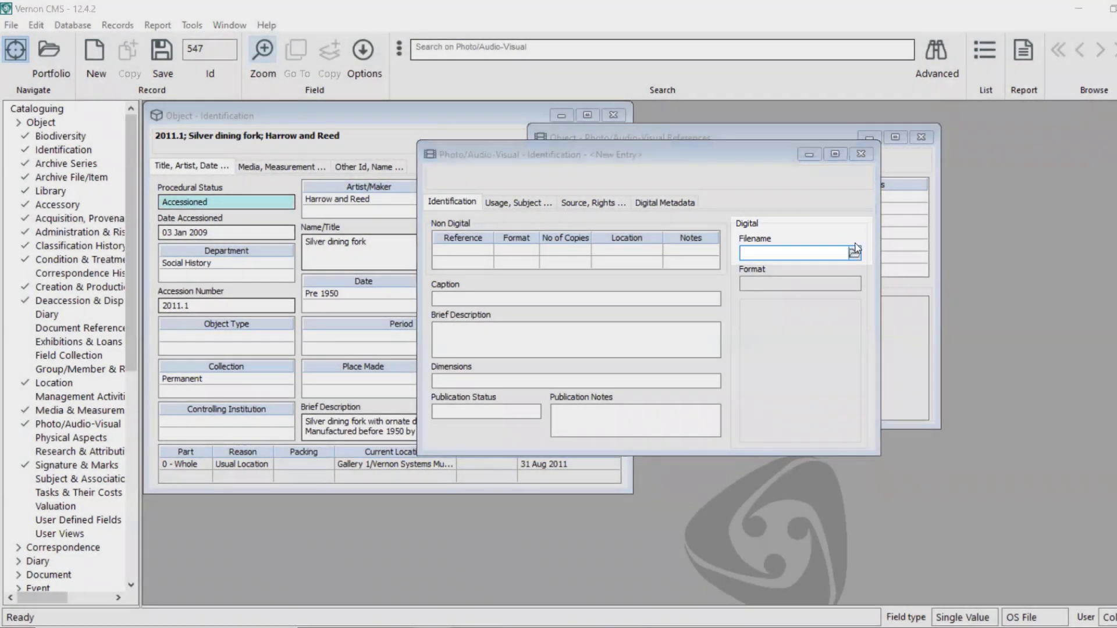
# Step: Attach Vase pic.jpg from the 2012 image folder as the new Photo/Audio-Visual record's digital file, and restore the Vernon CMS window to full size
pyautogui.click(855, 253)
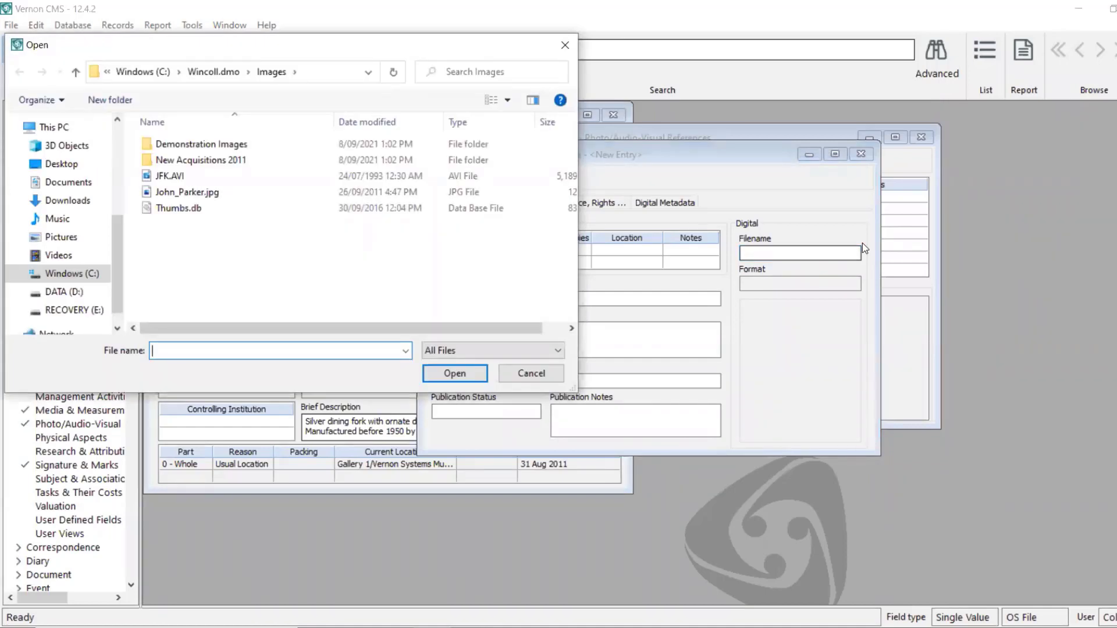
pyautogui.click(564, 45)
pyautogui.moveTo(926, 10); pyautogui.dragTo(568, 53)
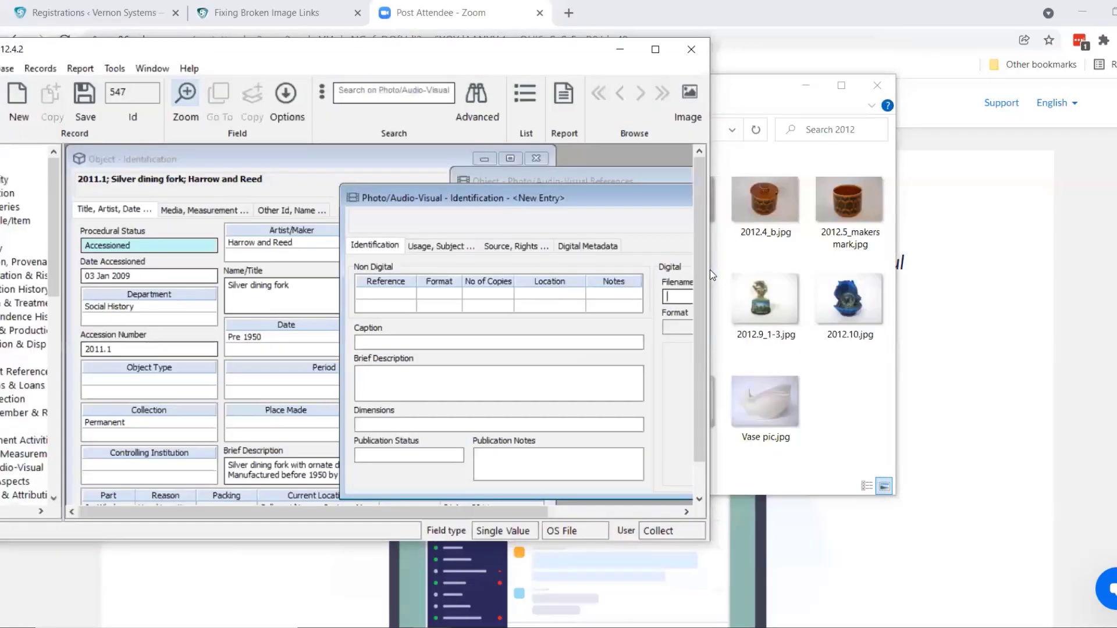
pyautogui.moveTo(710, 270); pyautogui.dragTo(906, 260)
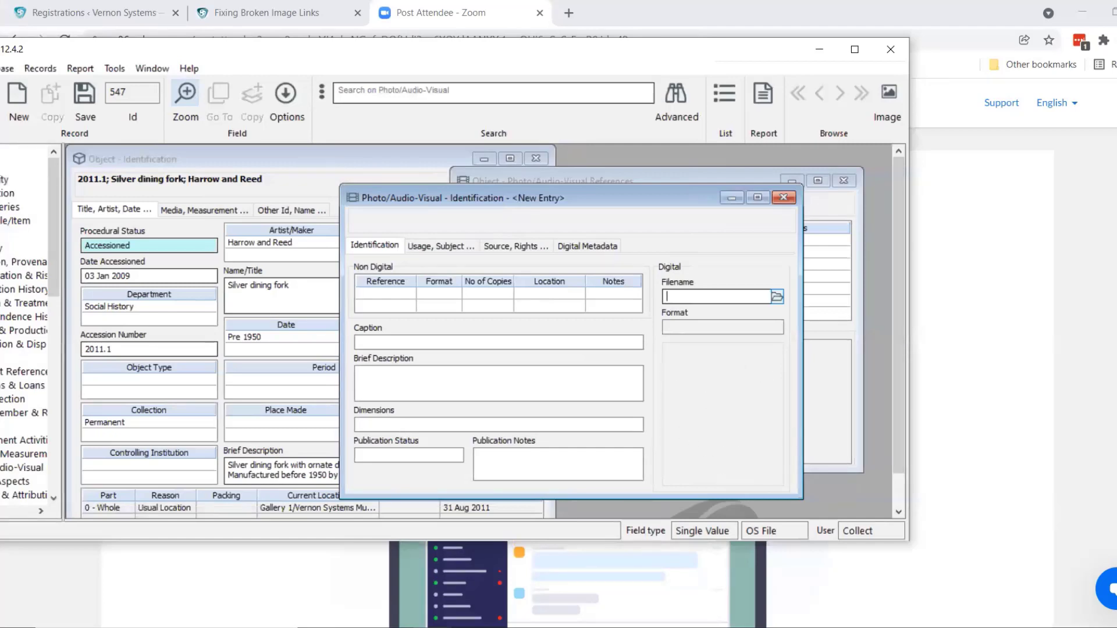
pyautogui.hotkey('alt', 'Tab')
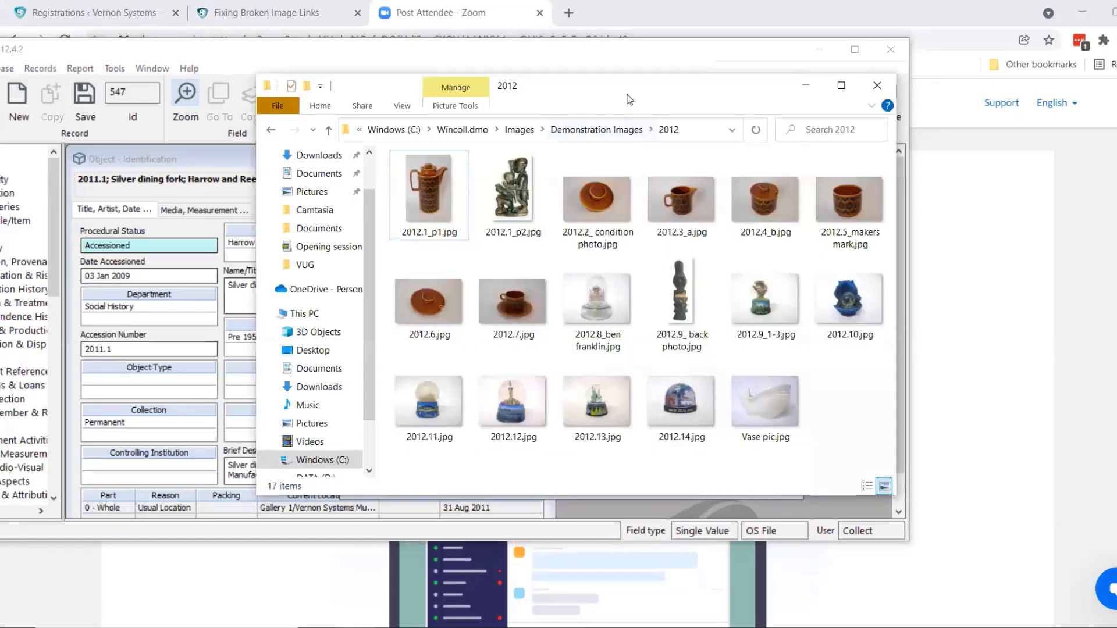
pyautogui.moveTo(629, 99); pyautogui.dragTo(330, 88)
pyautogui.click(475, 424)
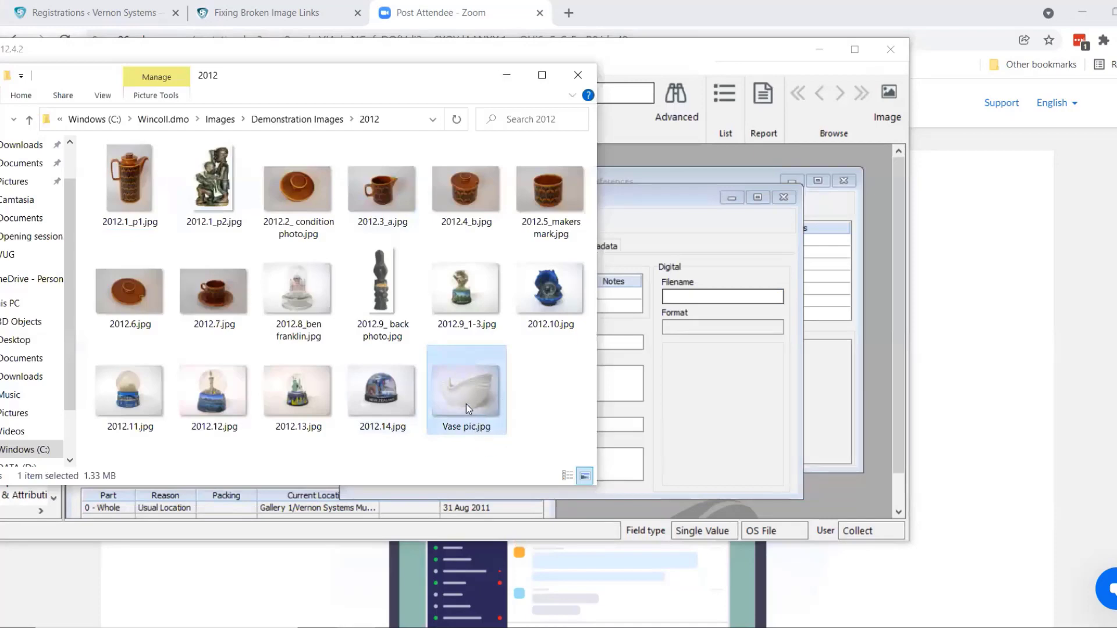
pyautogui.moveTo(466, 404); pyautogui.dragTo(706, 399)
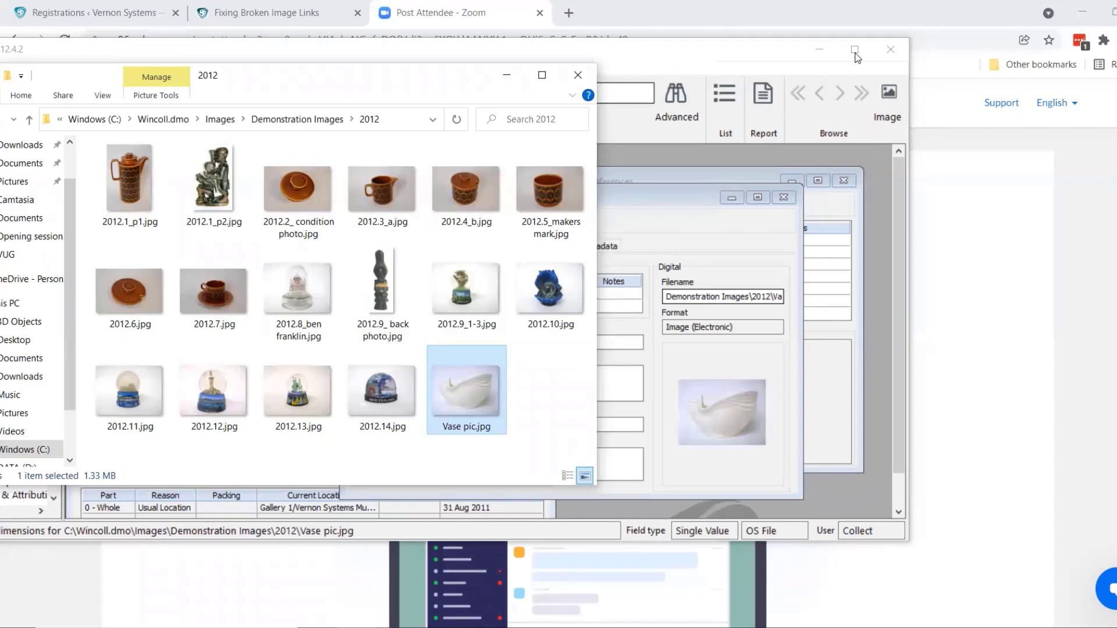
pyautogui.click(855, 52)
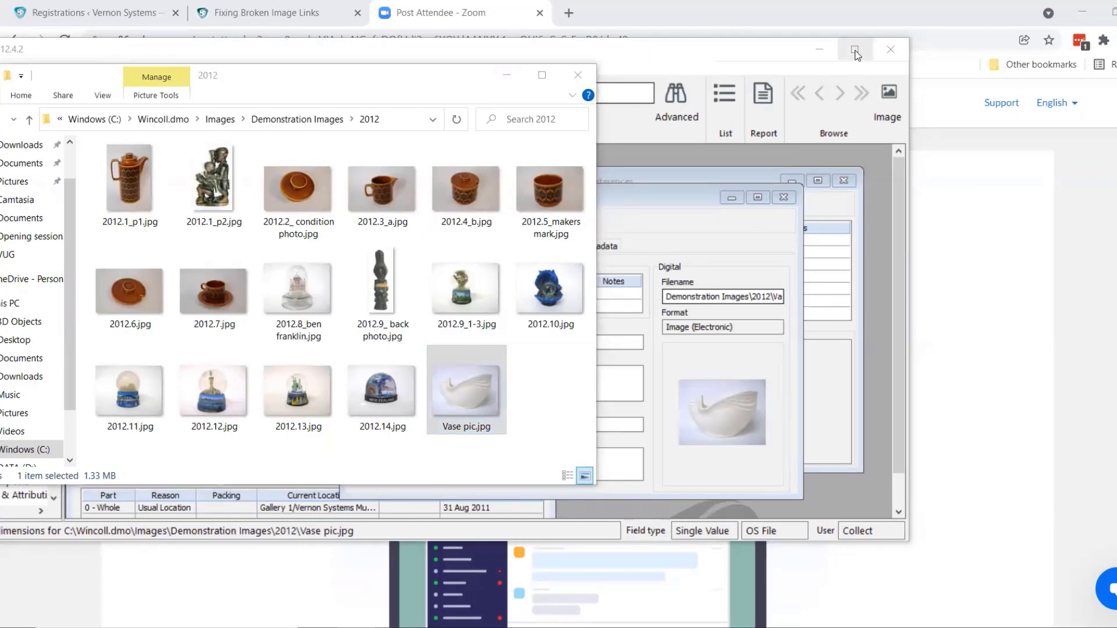
pyautogui.click(856, 52)
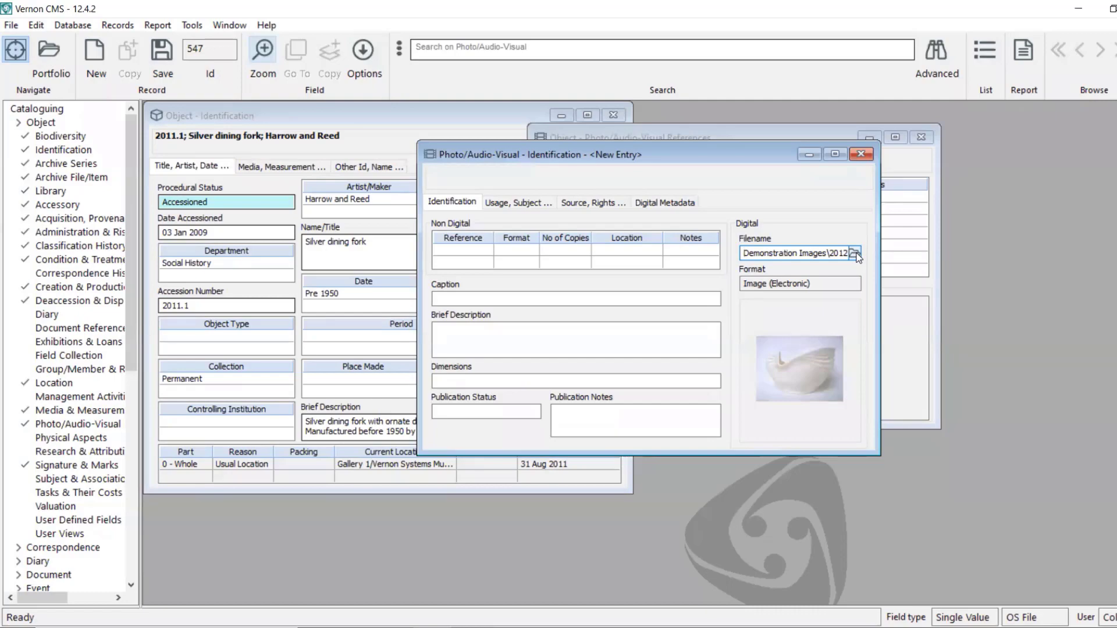
# Step: Check the new photo record's Publication Status options, and close the record with its changes saved
pyautogui.click(630, 300)
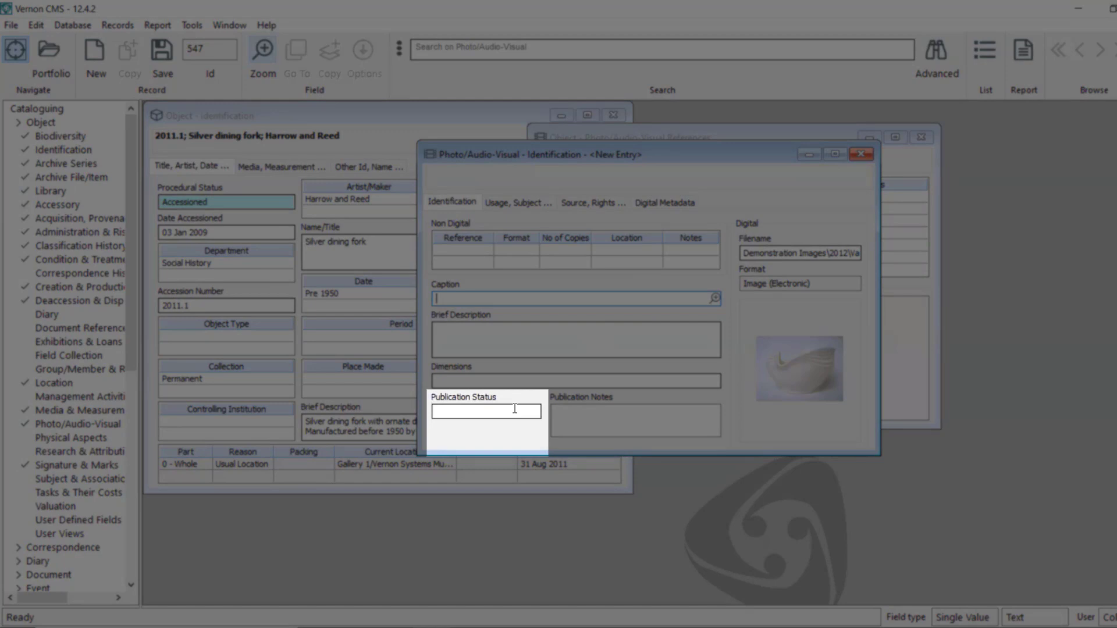
pyautogui.click(525, 412)
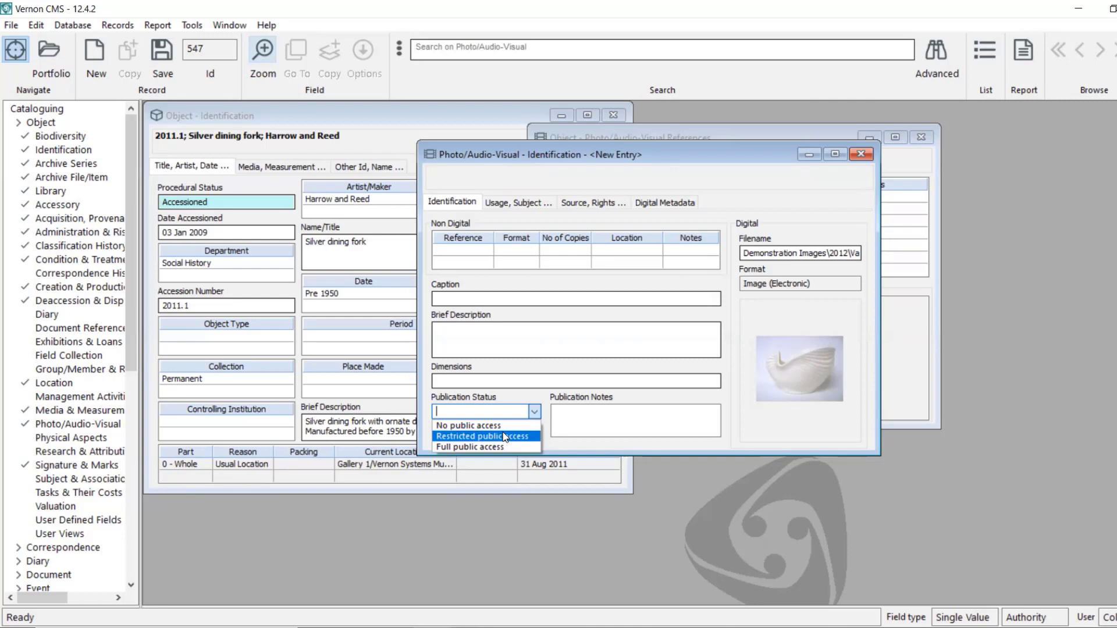
pyautogui.click(647, 336)
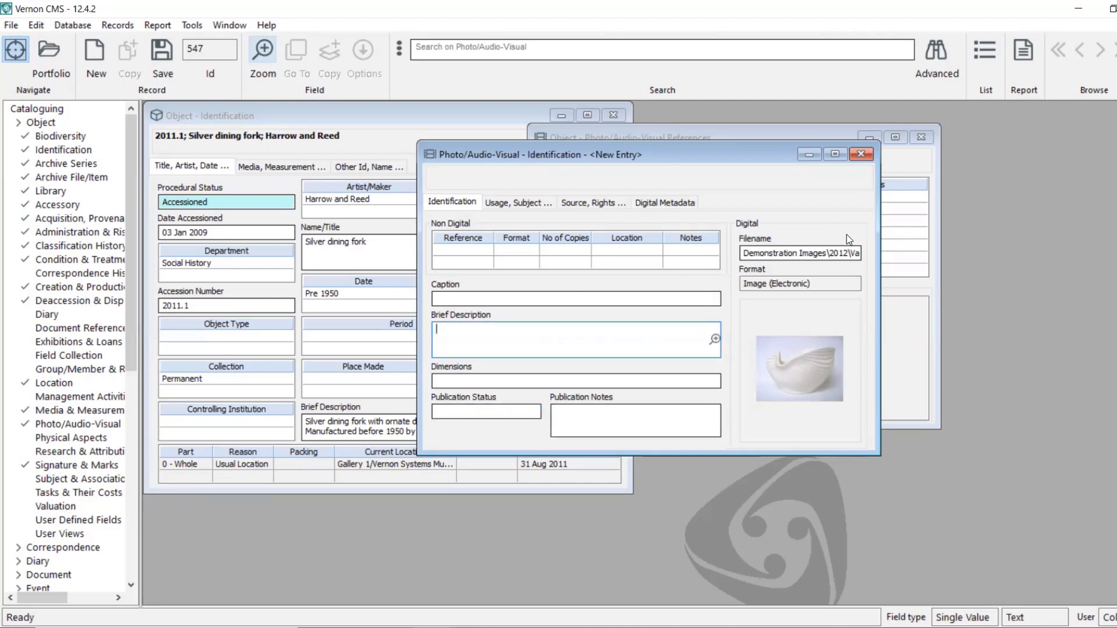
pyautogui.click(861, 155)
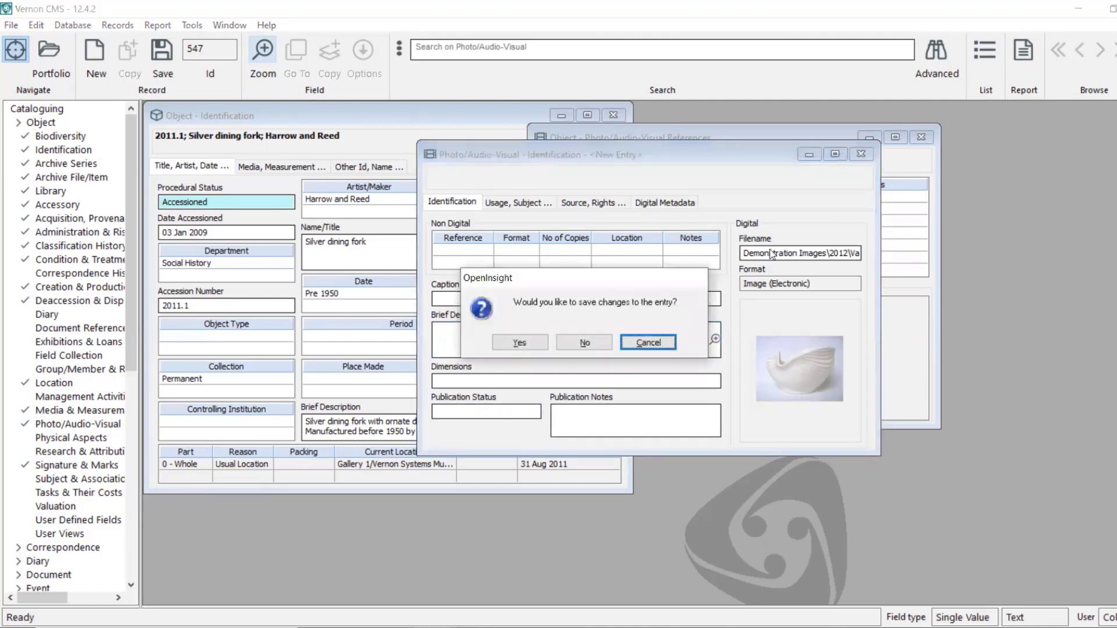
pyautogui.click(540, 343)
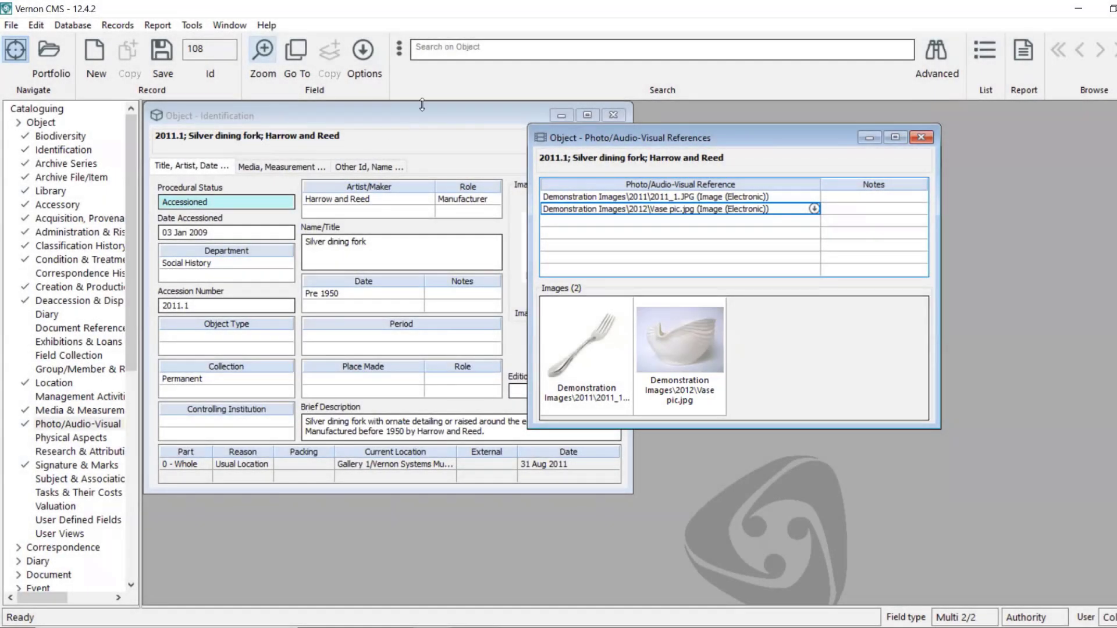
# Step: Browse through the fork record's linked images in the Identification window to the vase picture
pyautogui.click(486, 119)
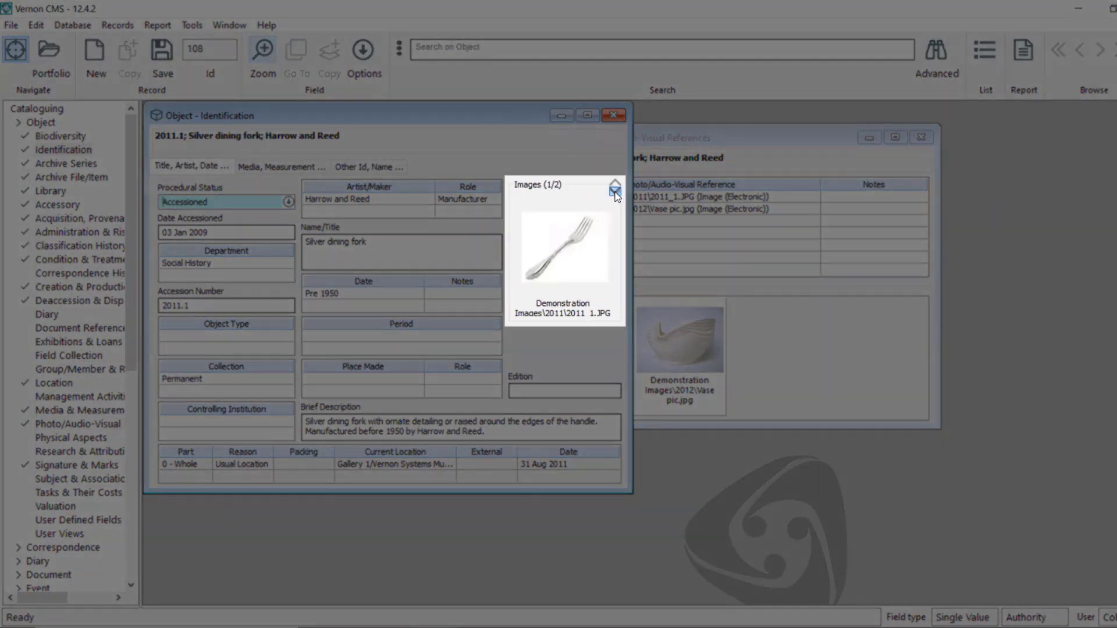
pyautogui.click(616, 184)
pyautogui.click(617, 184)
pyautogui.click(618, 184)
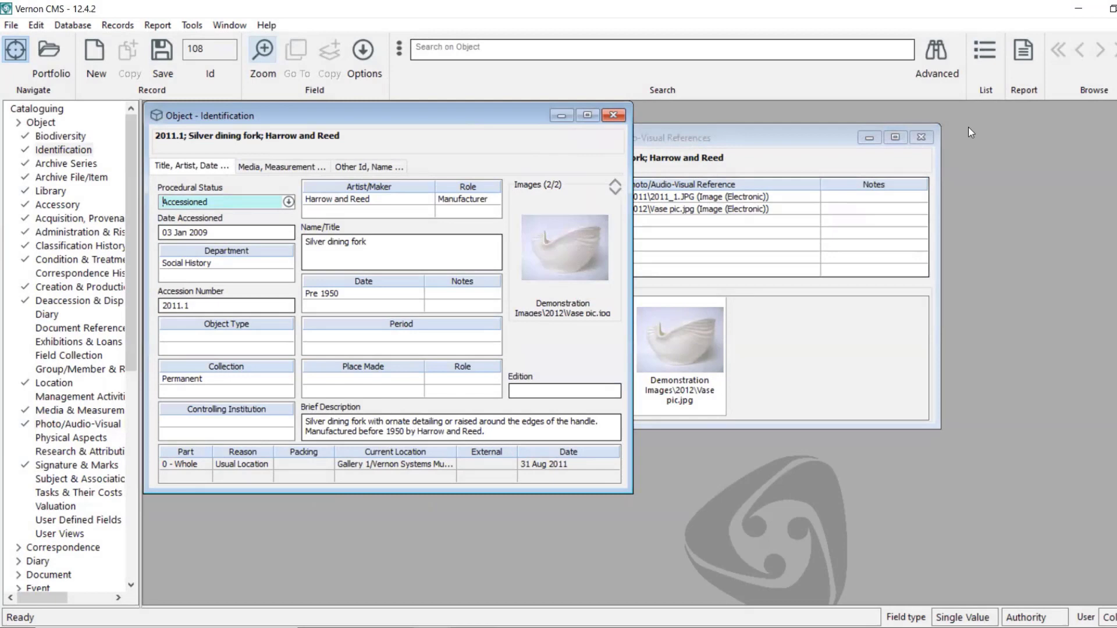
# Step: View the vase picture enlarged, page back and forth between the record's two images, and close the viewer
pyautogui.doubleClick(575, 250)
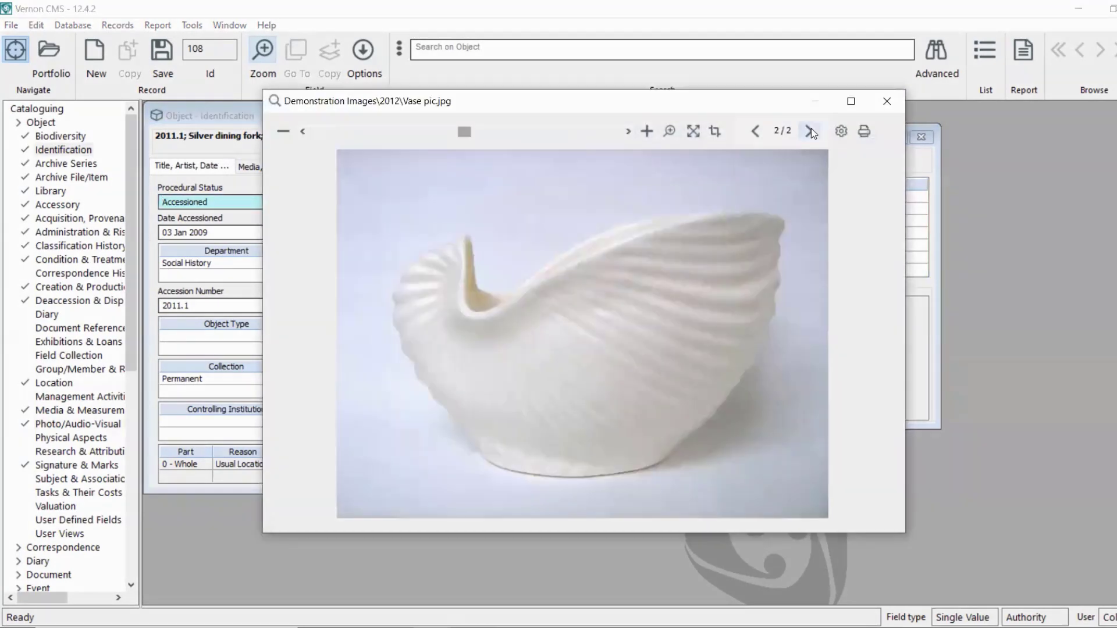
pyautogui.click(810, 131)
pyautogui.click(811, 131)
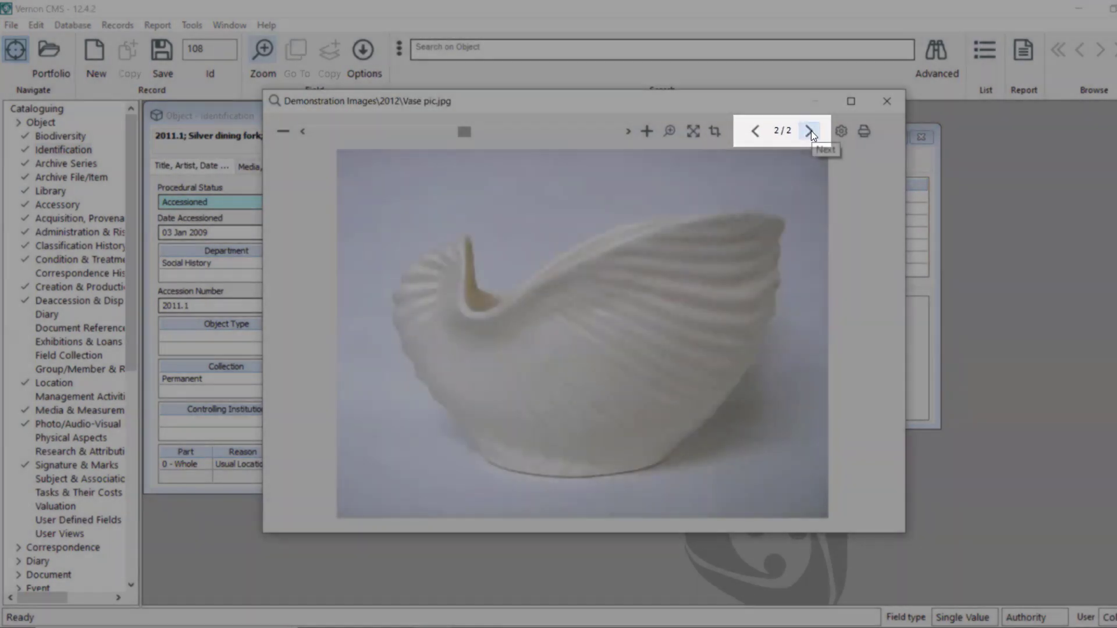
pyautogui.click(811, 131)
pyautogui.click(811, 131)
pyautogui.click(811, 131)
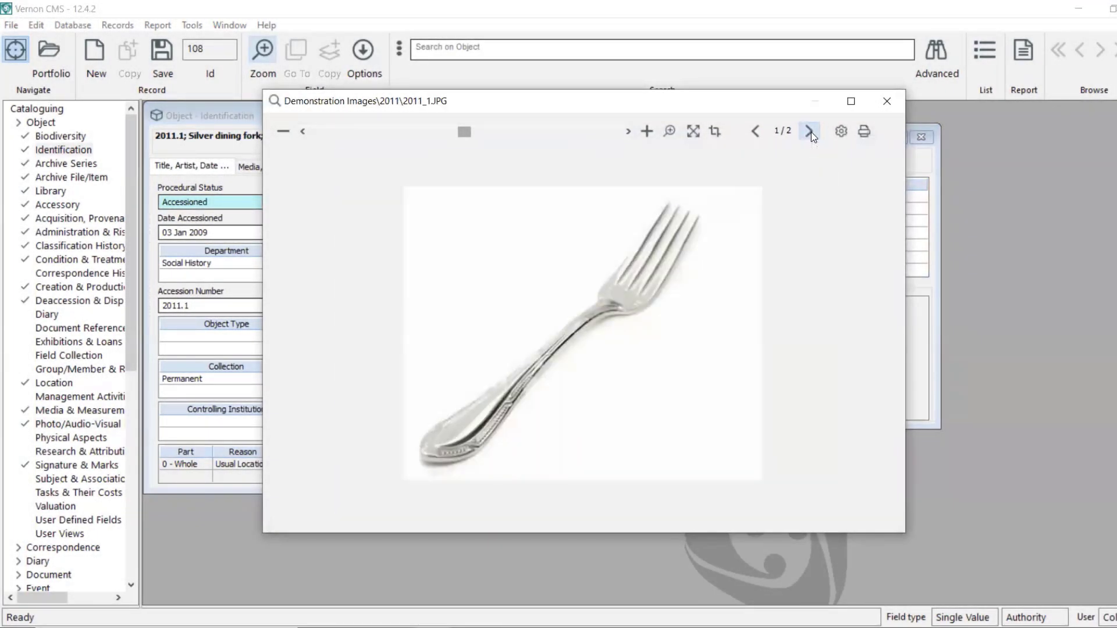
pyautogui.click(810, 135)
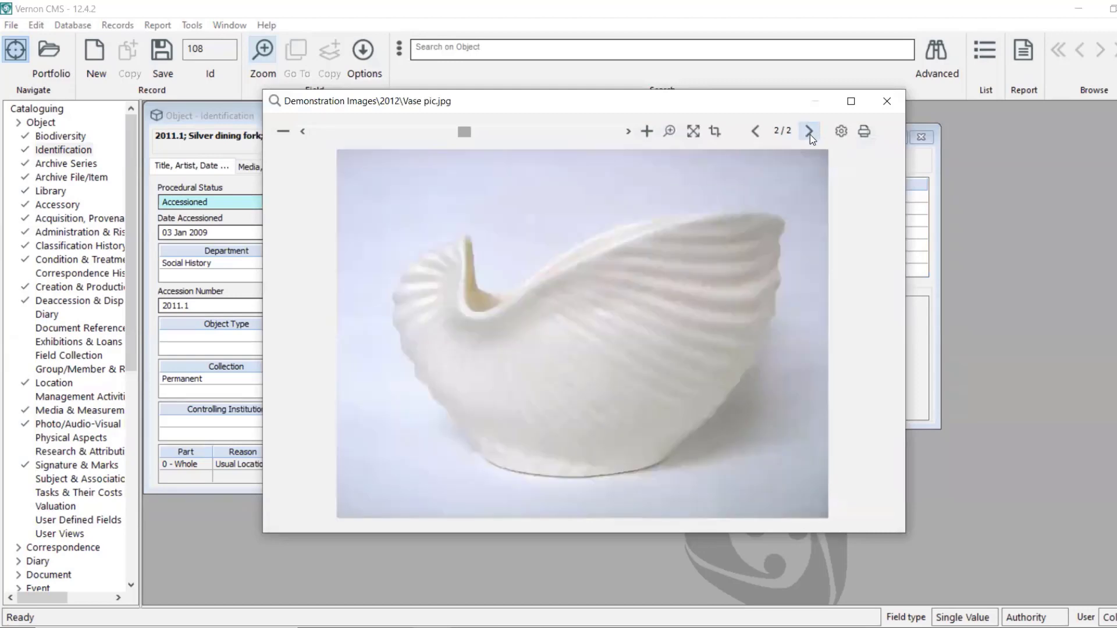
pyautogui.click(894, 105)
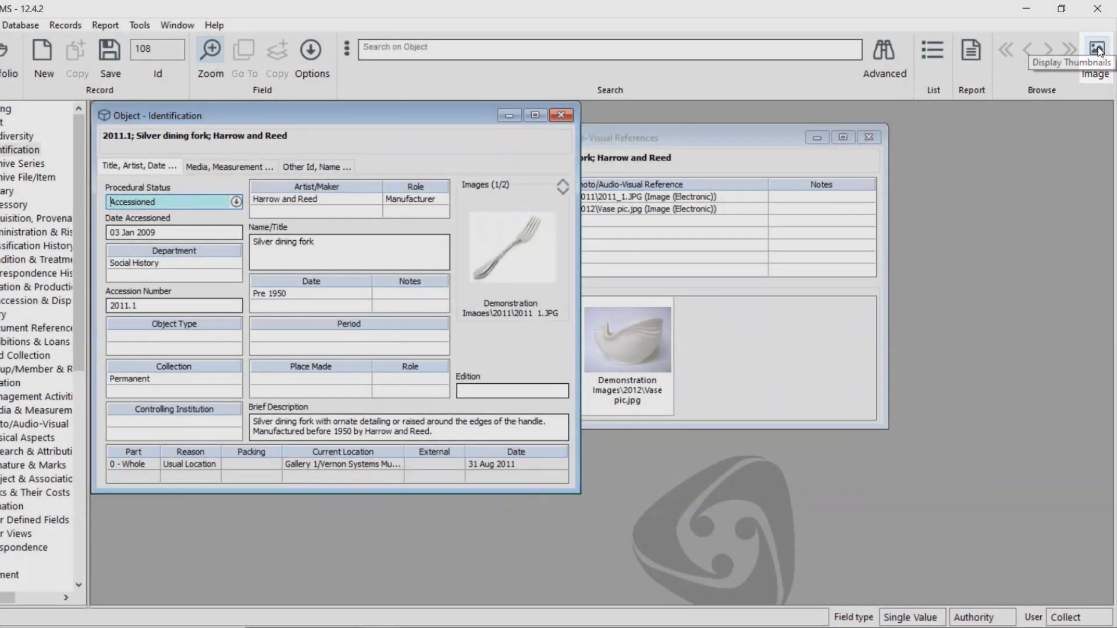
# Step: Display the thumbnail list of all images linked to the silver dining fork record
pyautogui.click(1099, 51)
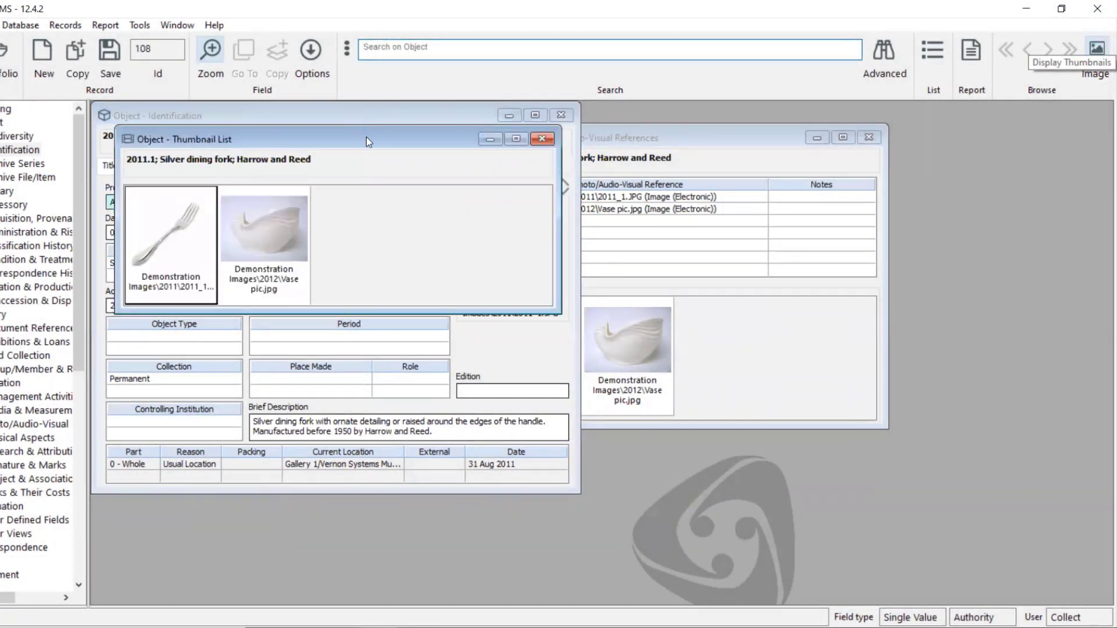
# Step: Move the Thumbnail List window clear of the Identification window and narrow it to fit its two thumbnails
pyautogui.moveTo(372, 138); pyautogui.dragTo(903, 131)
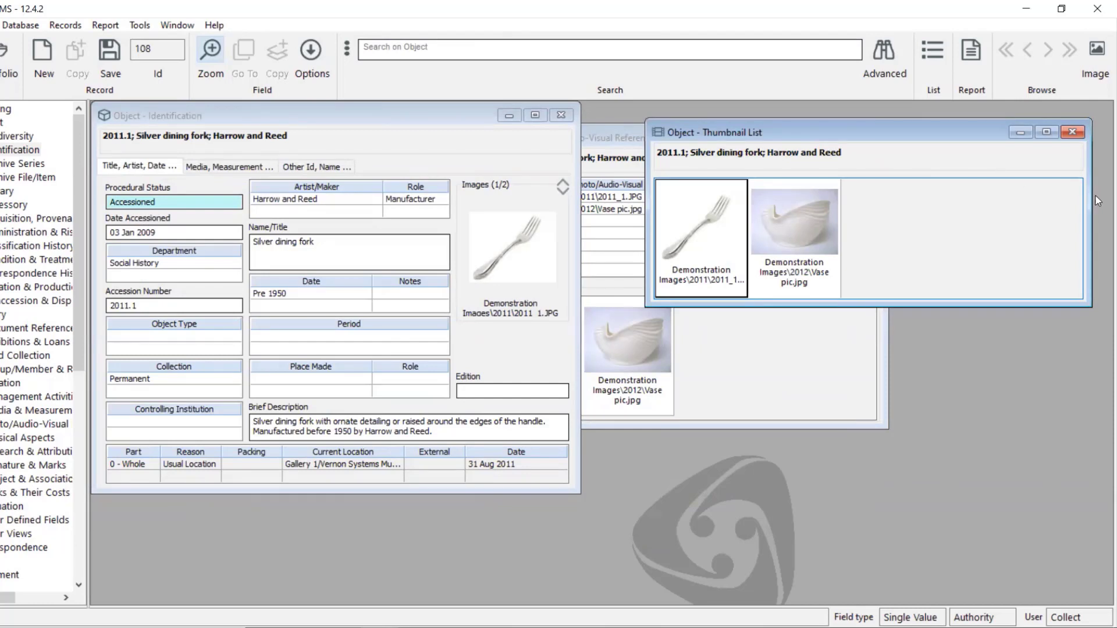
pyautogui.moveTo(1088, 192); pyautogui.dragTo(870, 203)
pyautogui.moveTo(721, 132); pyautogui.dragTo(936, 131)
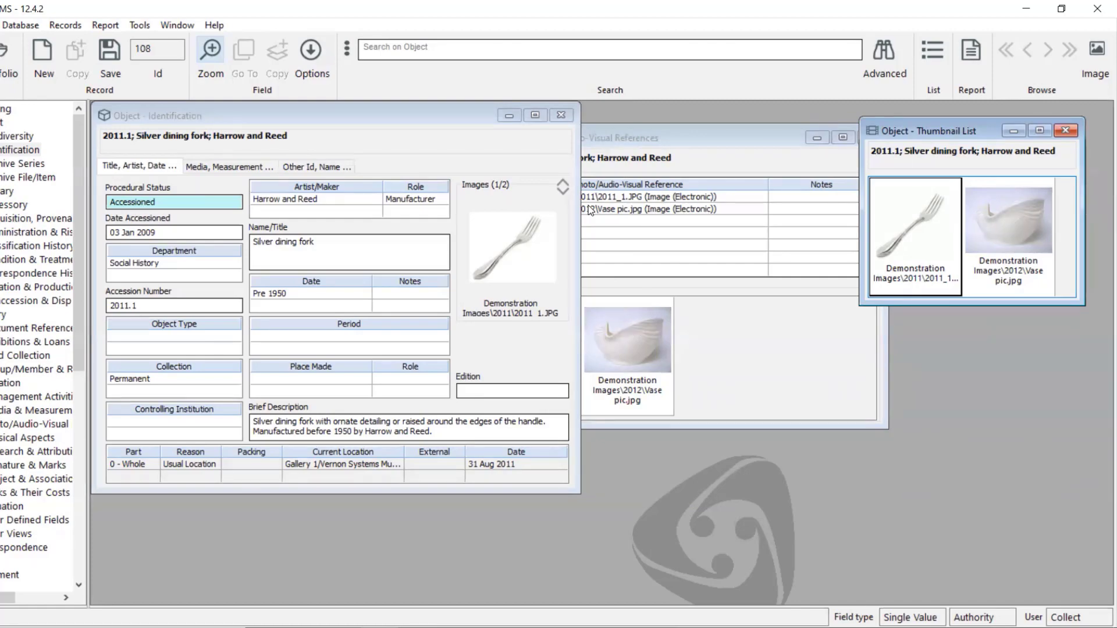
# Step: Save the silver dining fork record from the Photo/Audio-Visual References window, and reload it by searching for 2011.1
pyautogui.click(589, 209)
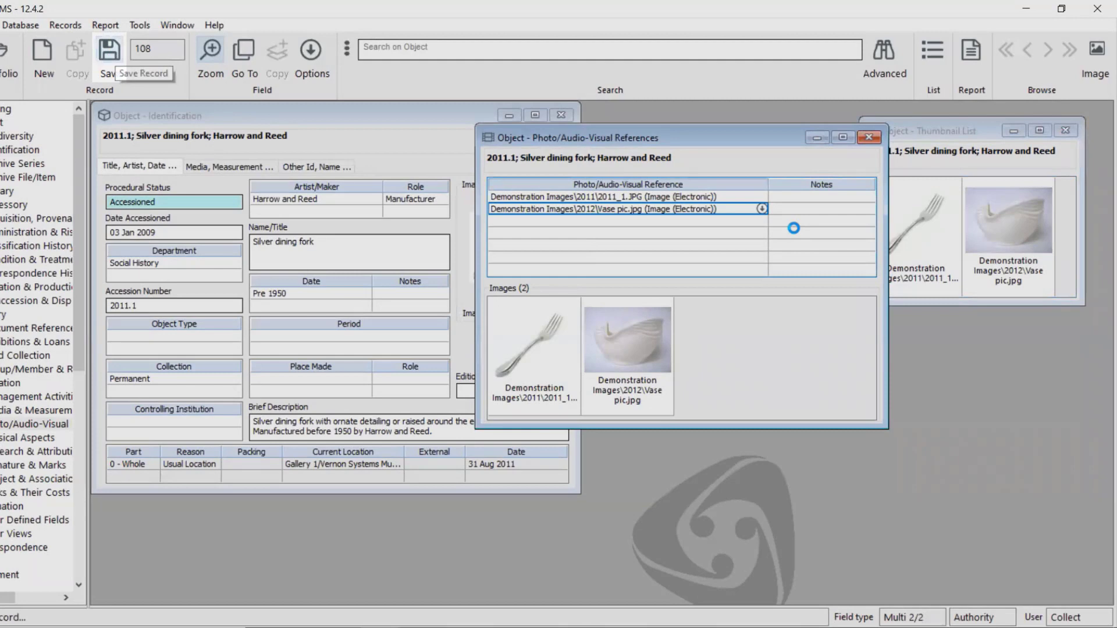
pyautogui.click(110, 52)
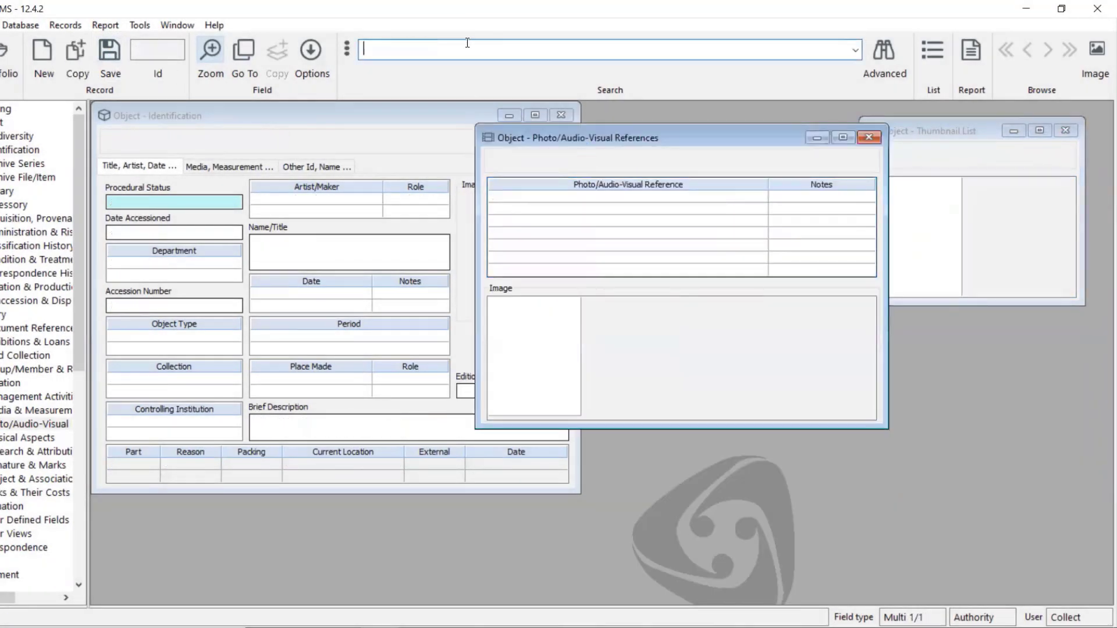
pyautogui.write('2011.1')
pyautogui.press('Return')
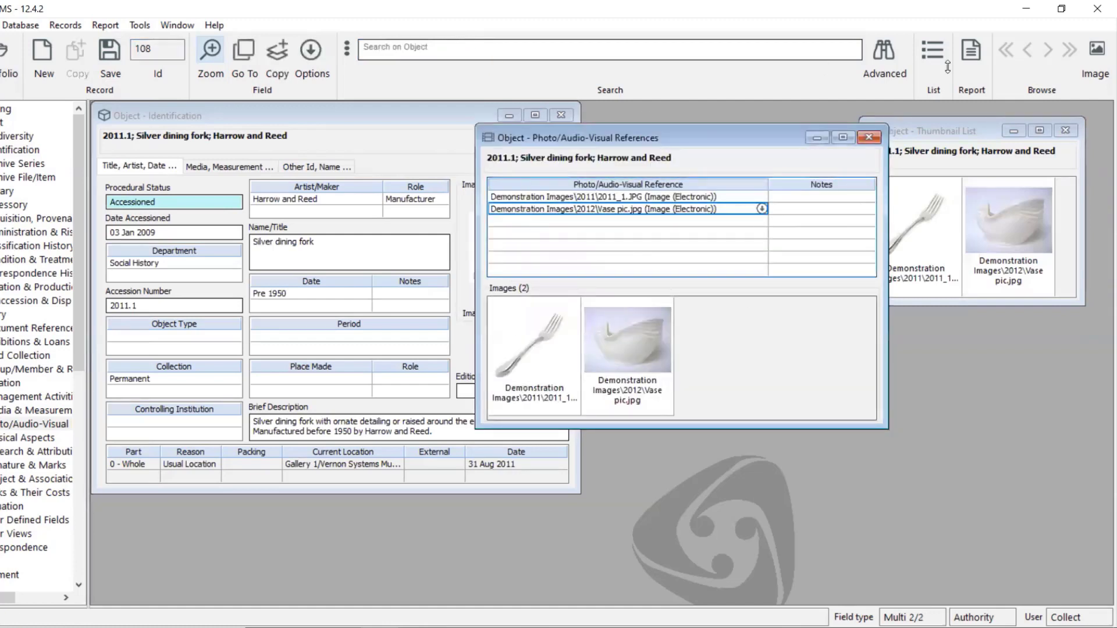
# Step: Close the Photo/Audio-Visual References and Thumbnail List windows, and shift the Identification window slightly
pyautogui.click(869, 137)
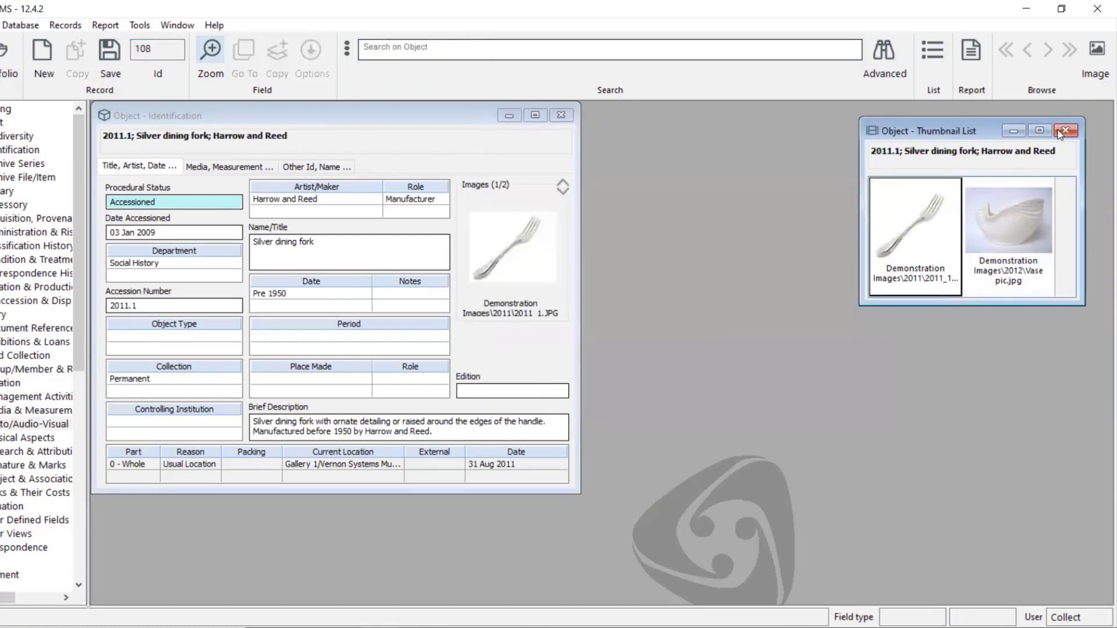
pyautogui.click(1066, 130)
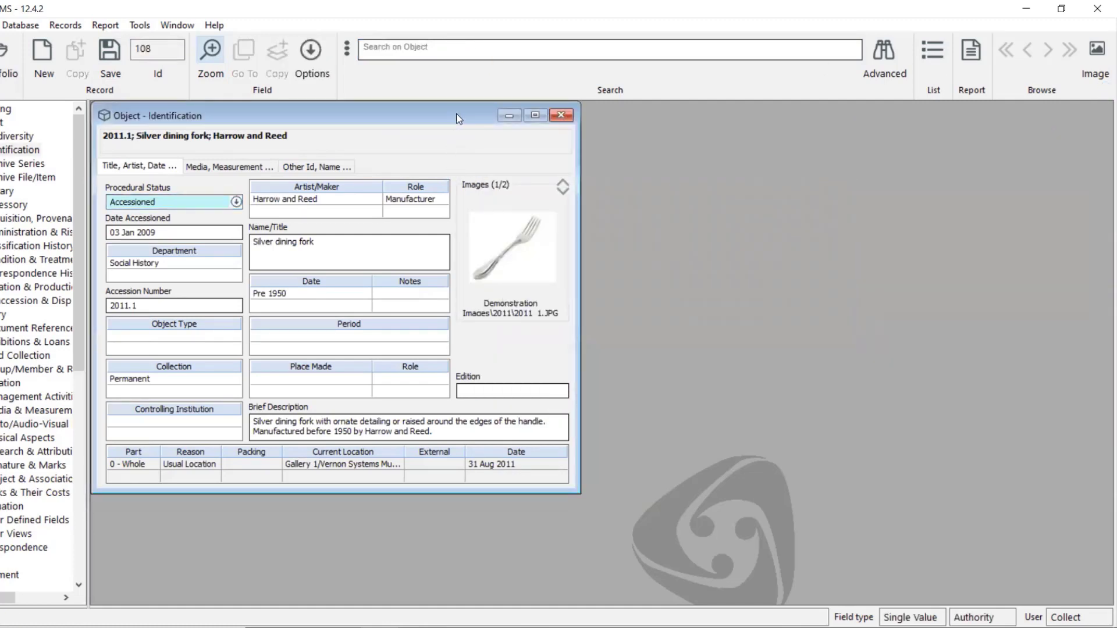
pyautogui.moveTo(462, 116); pyautogui.dragTo(513, 125)
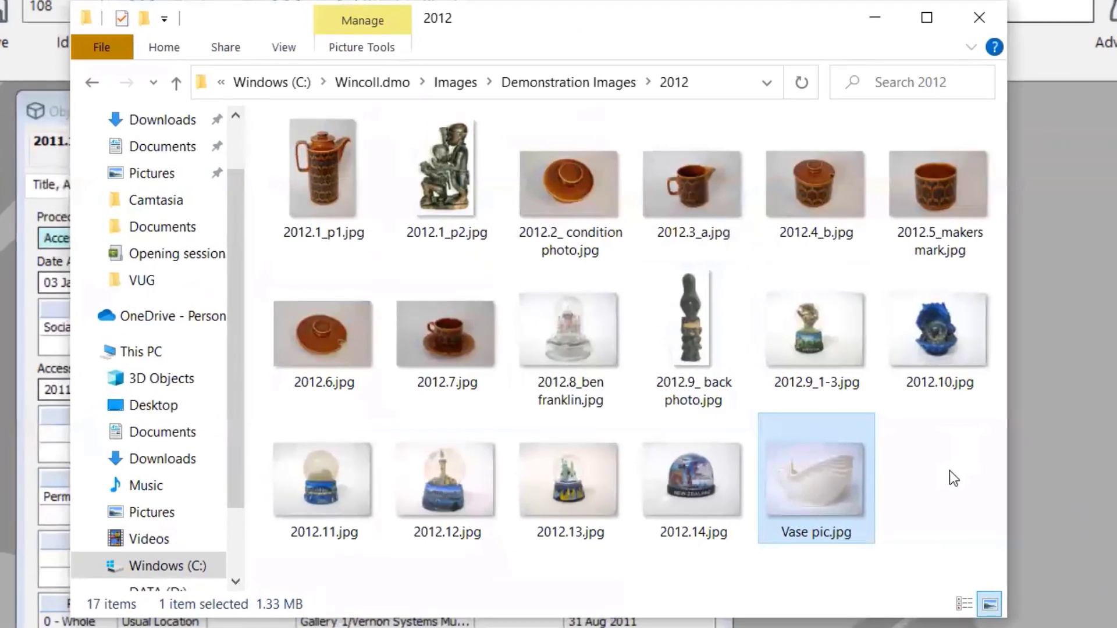
# Step: Switch to File Explorer and examine how the image files in the Demonstration Images\2012 folder are named, including their suffixes
pyautogui.click(954, 474)
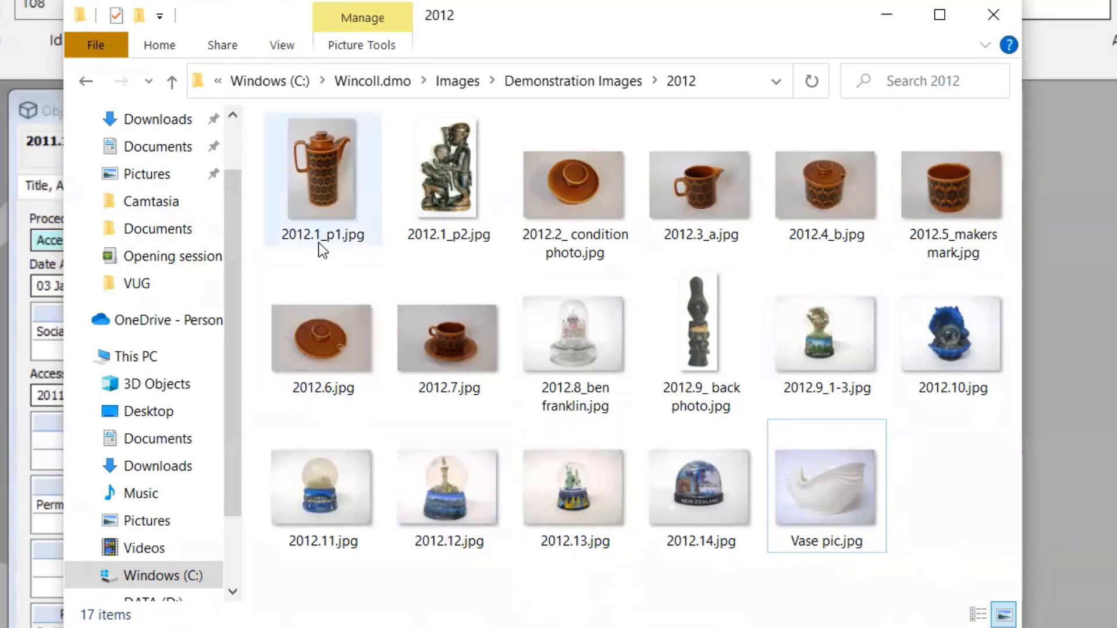
pyautogui.moveTo(320, 241)
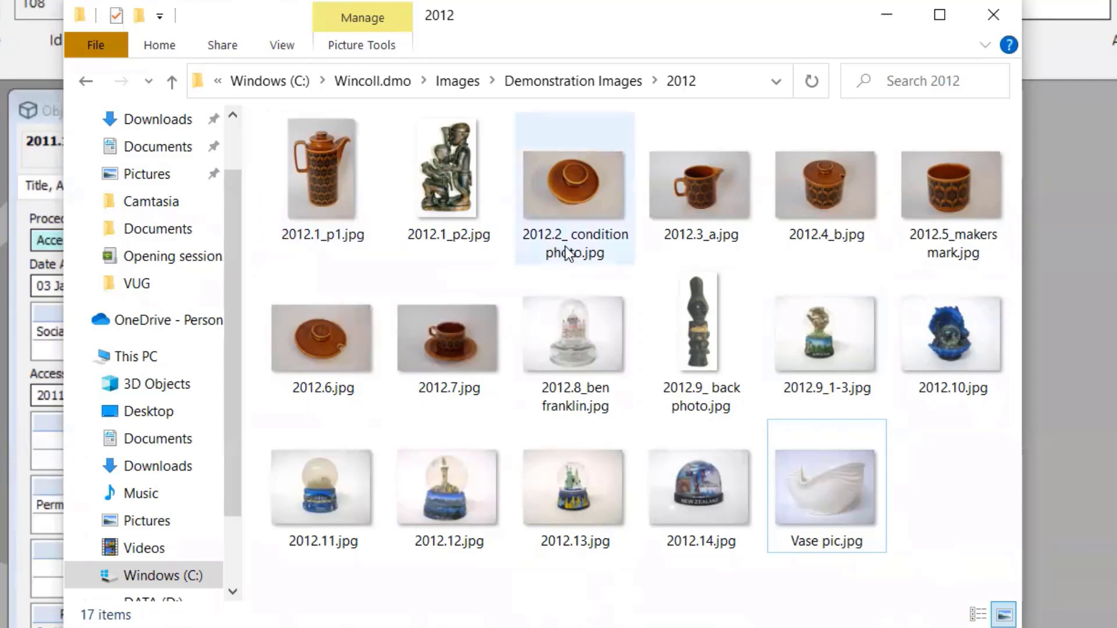
pyautogui.moveTo(568, 252)
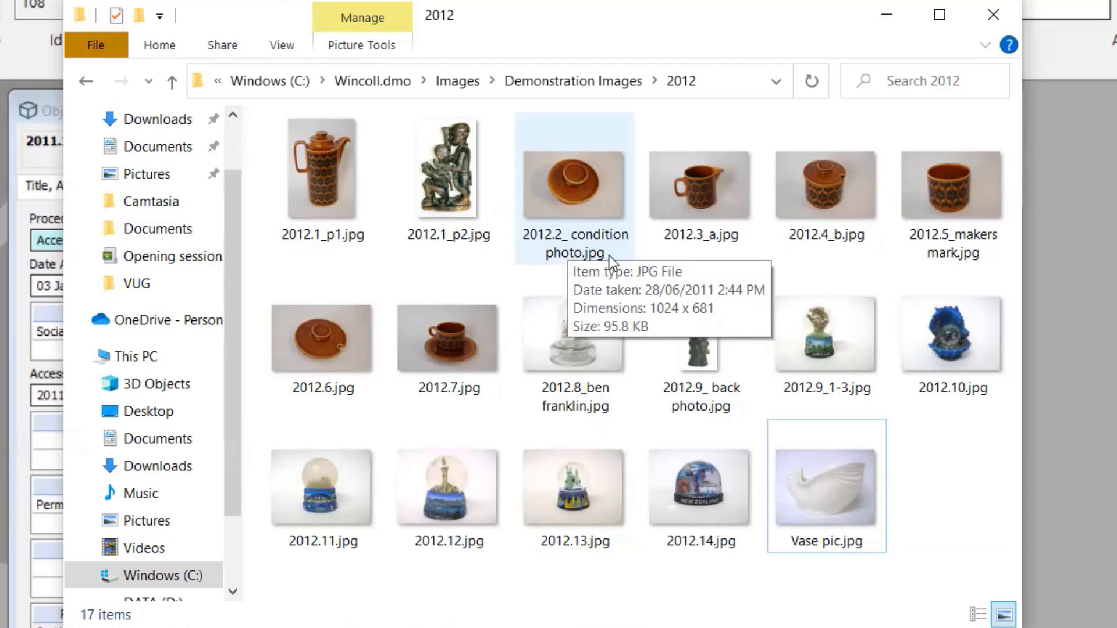
pyautogui.moveTo(661, 247)
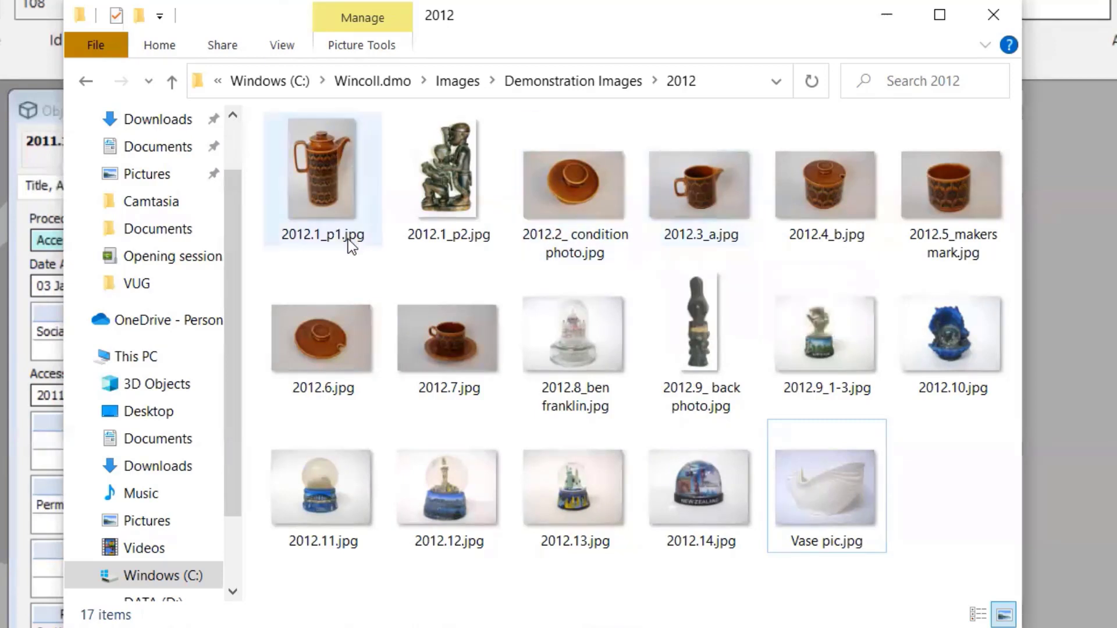
pyautogui.moveTo(347, 239)
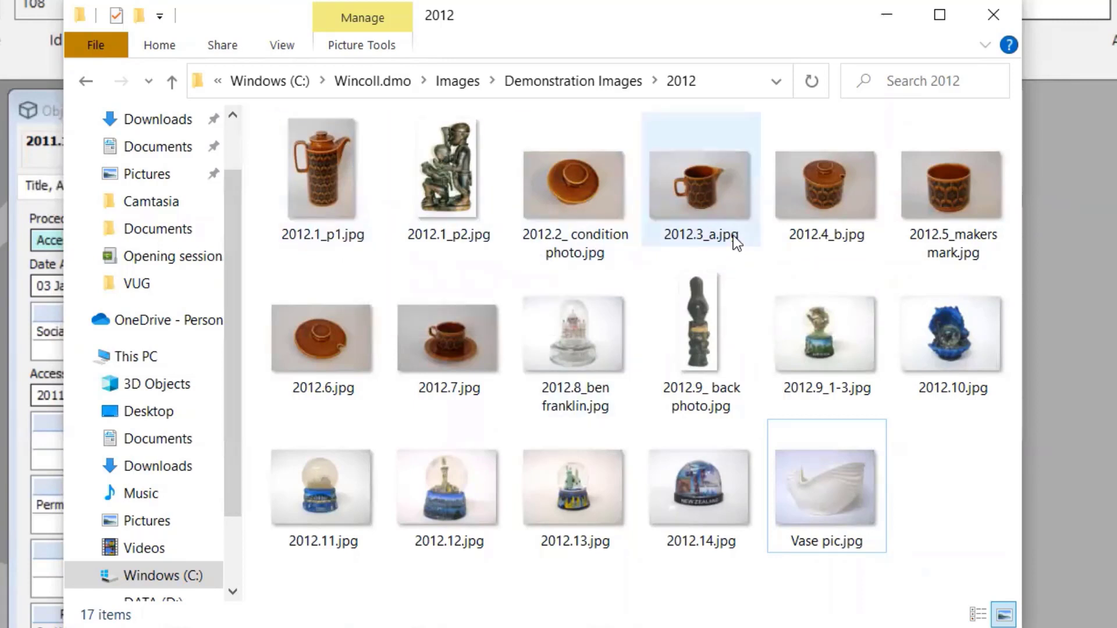
pyautogui.moveTo(941, 250)
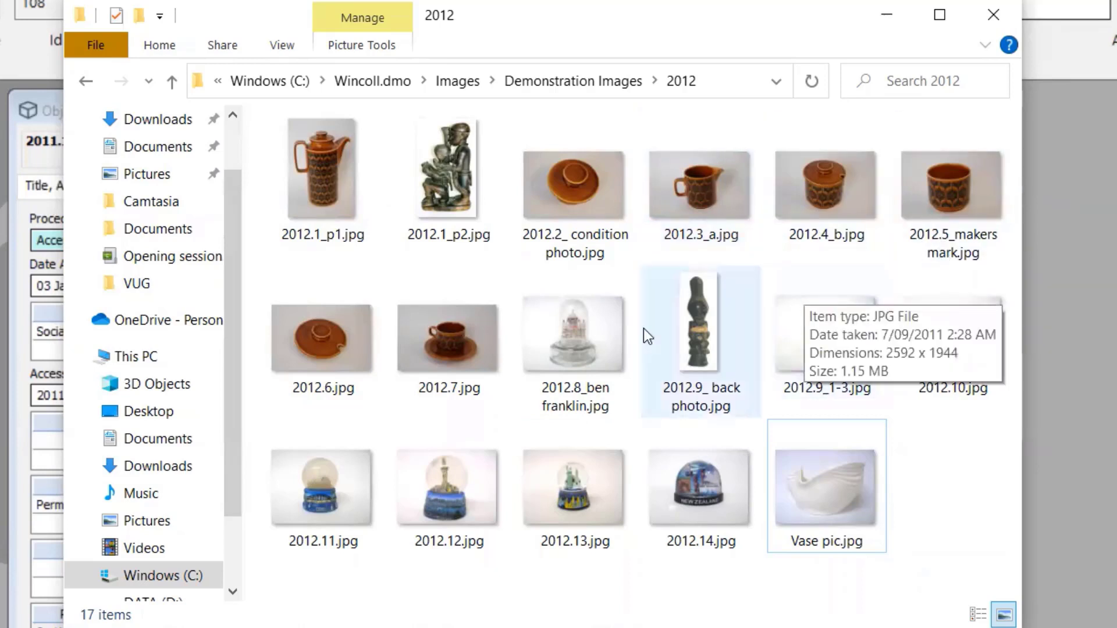
pyautogui.moveTo(612, 378)
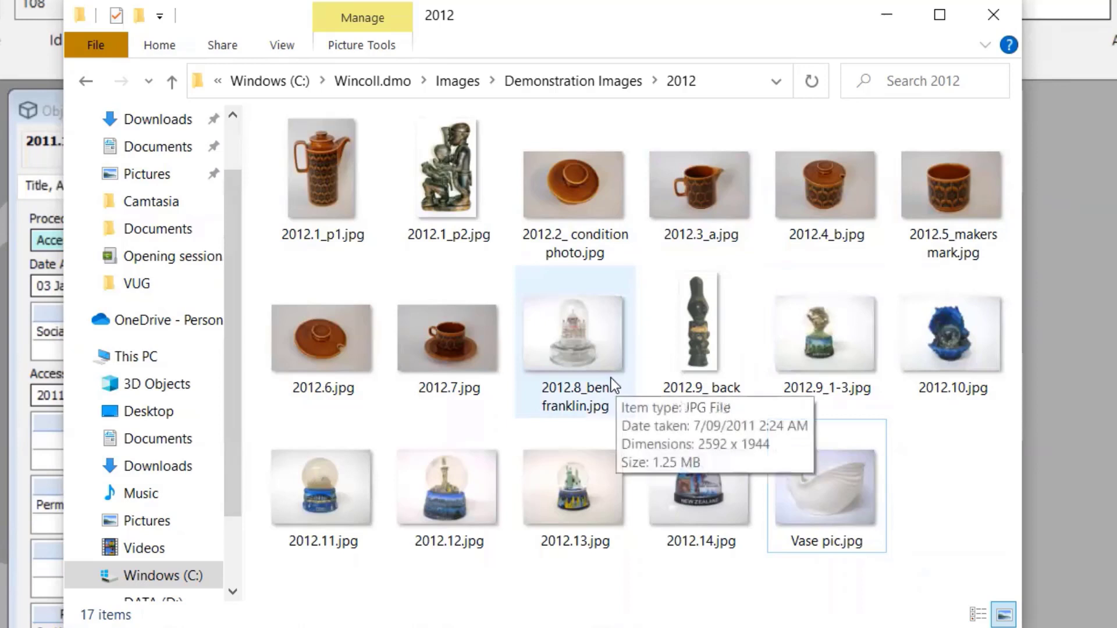
pyautogui.moveTo(712, 381)
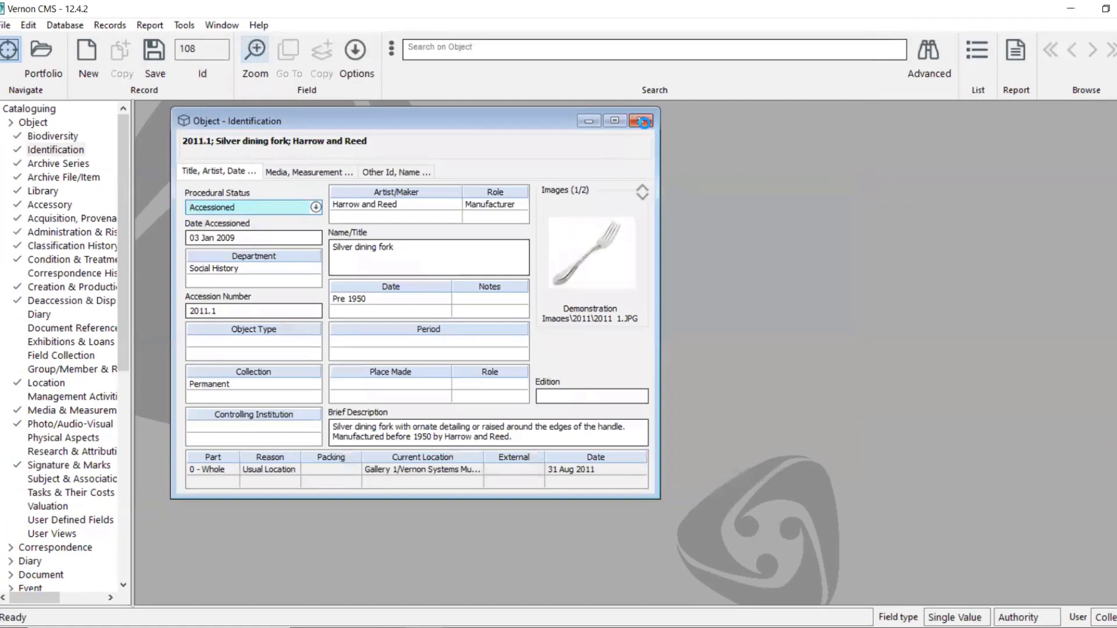
# Step: Close the Identification window in Vernon CMS and open the Import & Link Images tool
pyautogui.click(643, 121)
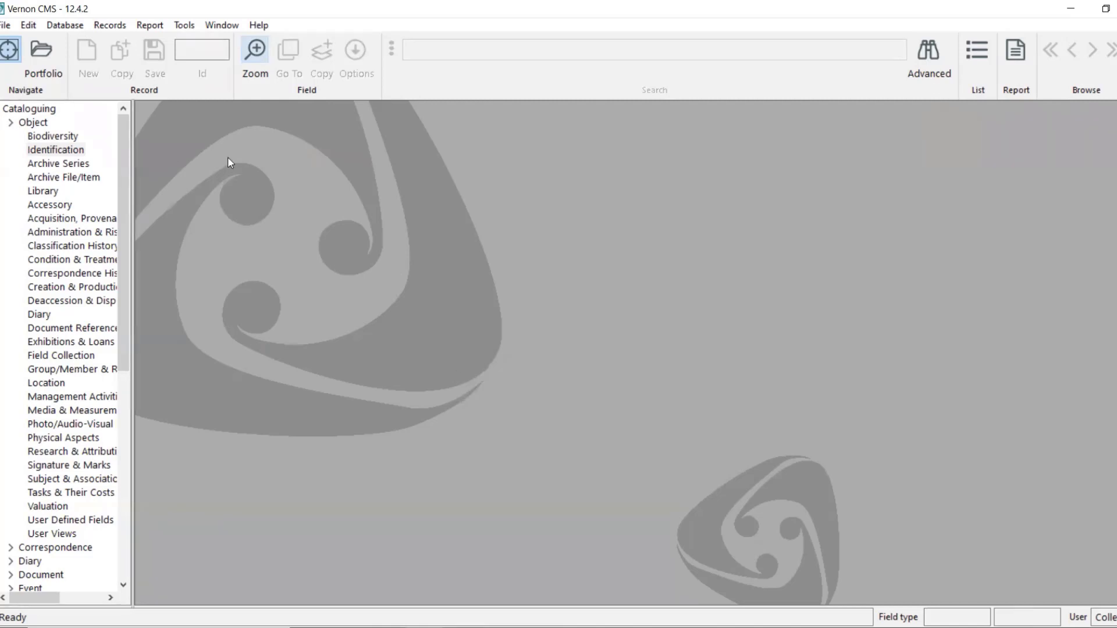
pyautogui.click(185, 25)
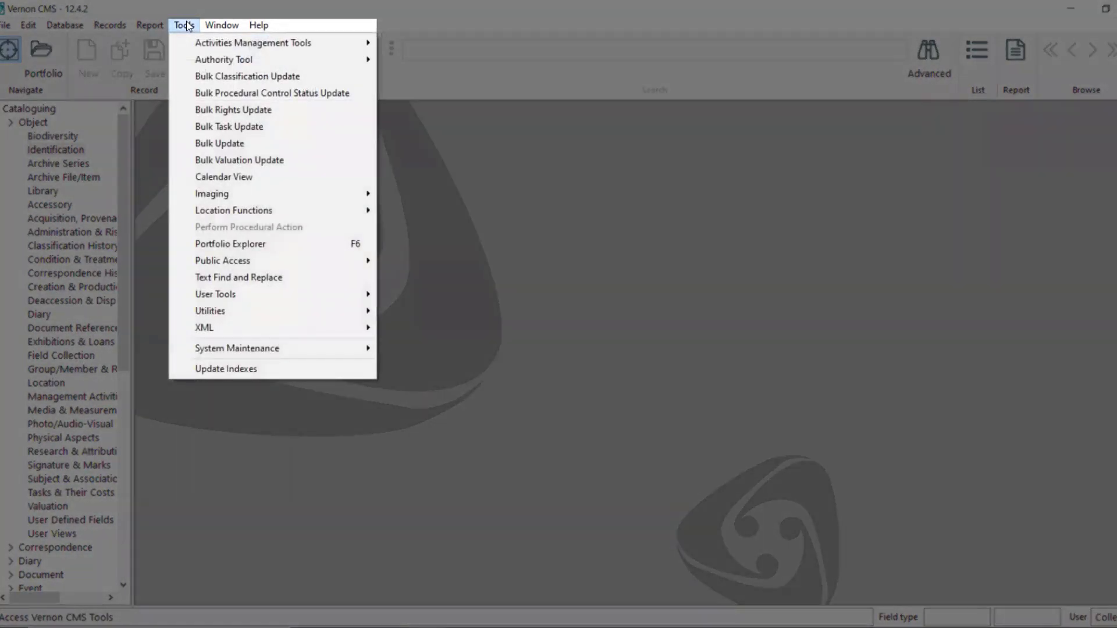
pyautogui.moveTo(278, 193)
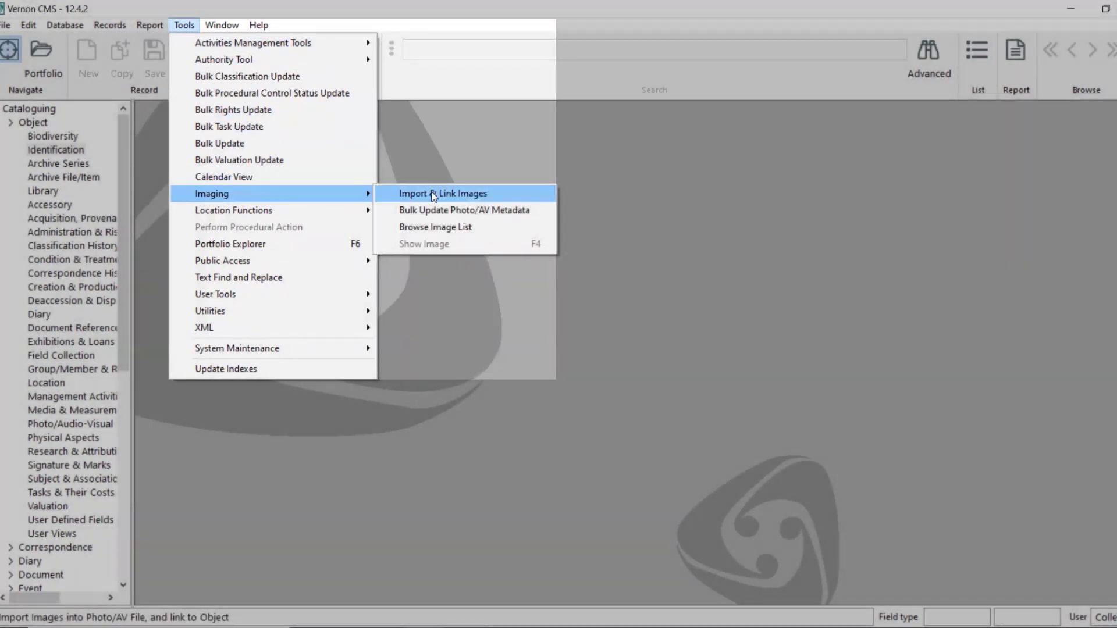
pyautogui.click(433, 194)
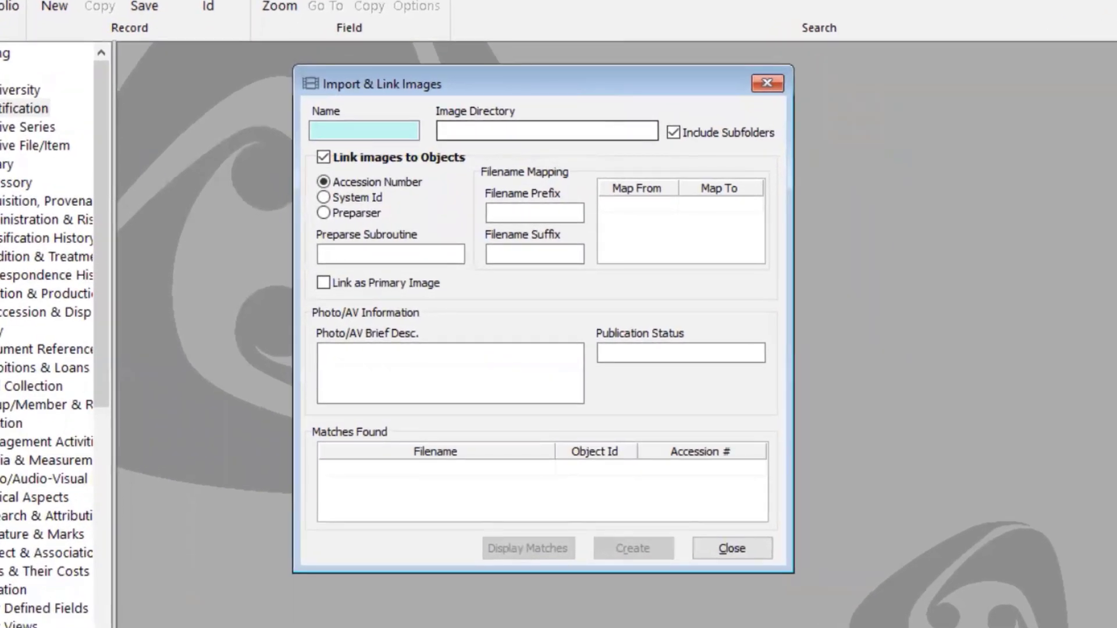
# Step: Set the Image Directory to the 2012 folder inside Images\Demonstration Images
pyautogui.click(574, 130)
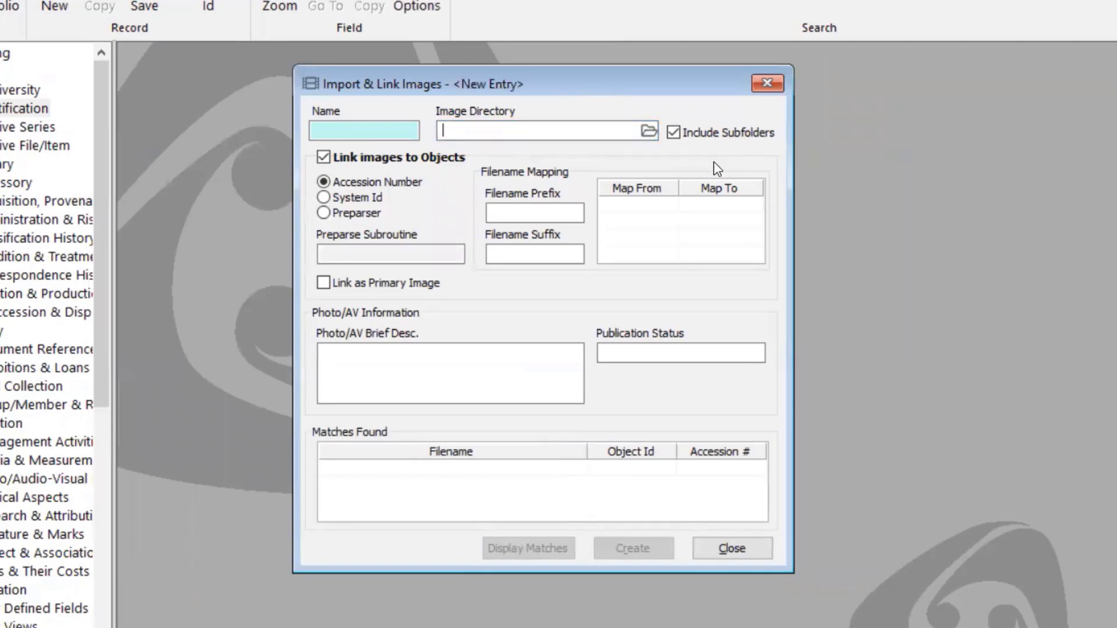
pyautogui.click(646, 131)
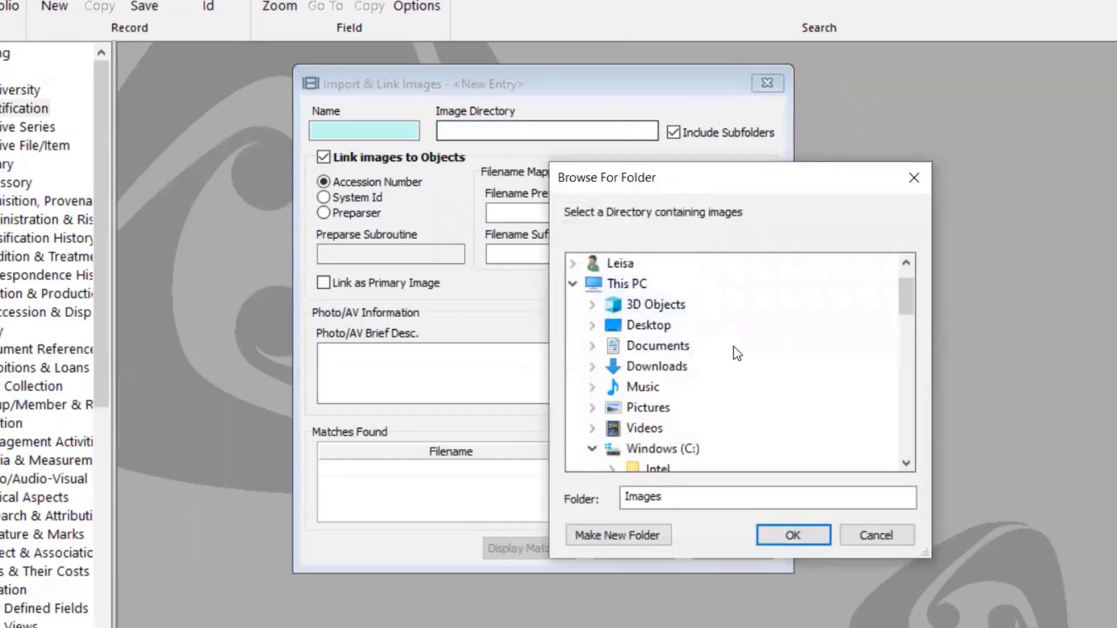
pyautogui.scroll(-3, 737, 352)
pyautogui.scroll(-3, 730, 358)
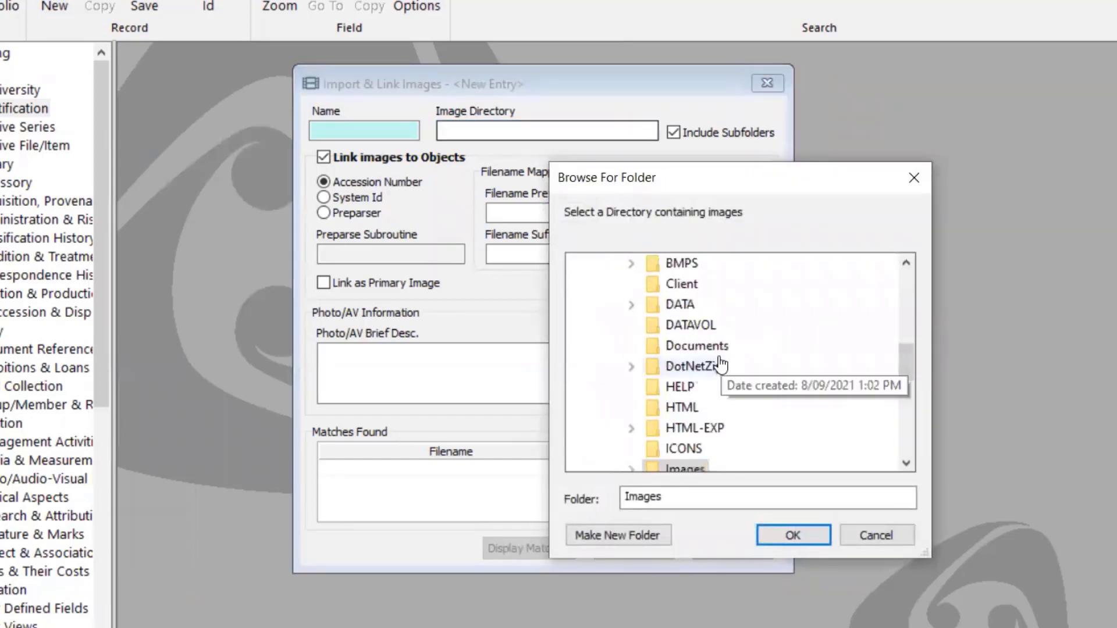
pyautogui.scroll(-2, 712, 431)
pyautogui.doubleClick(654, 352)
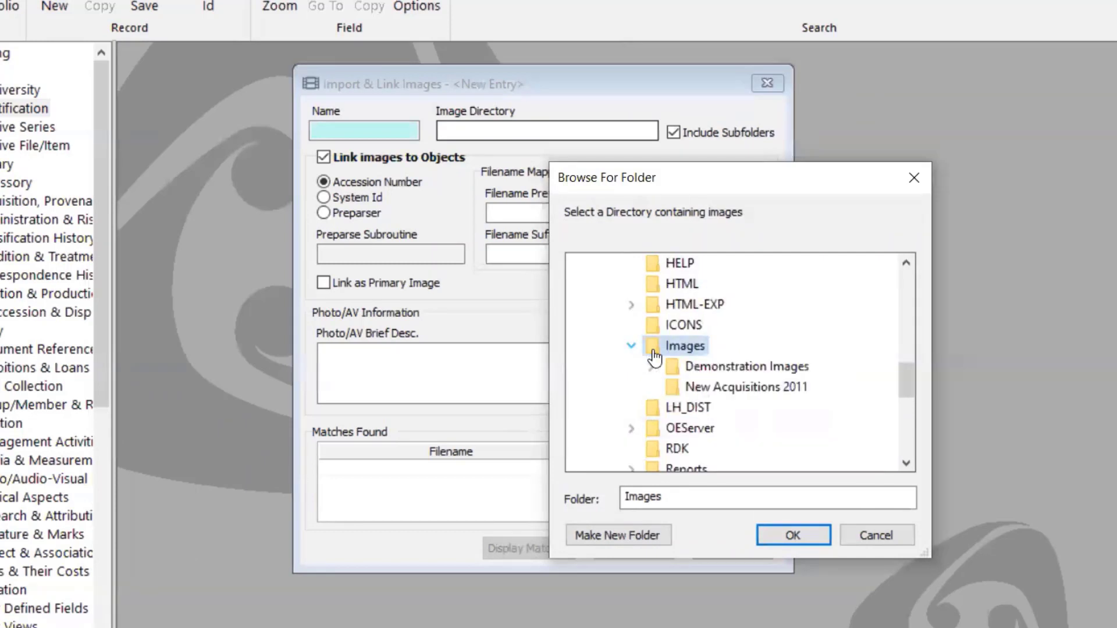
pyautogui.scroll(-1, 780, 349)
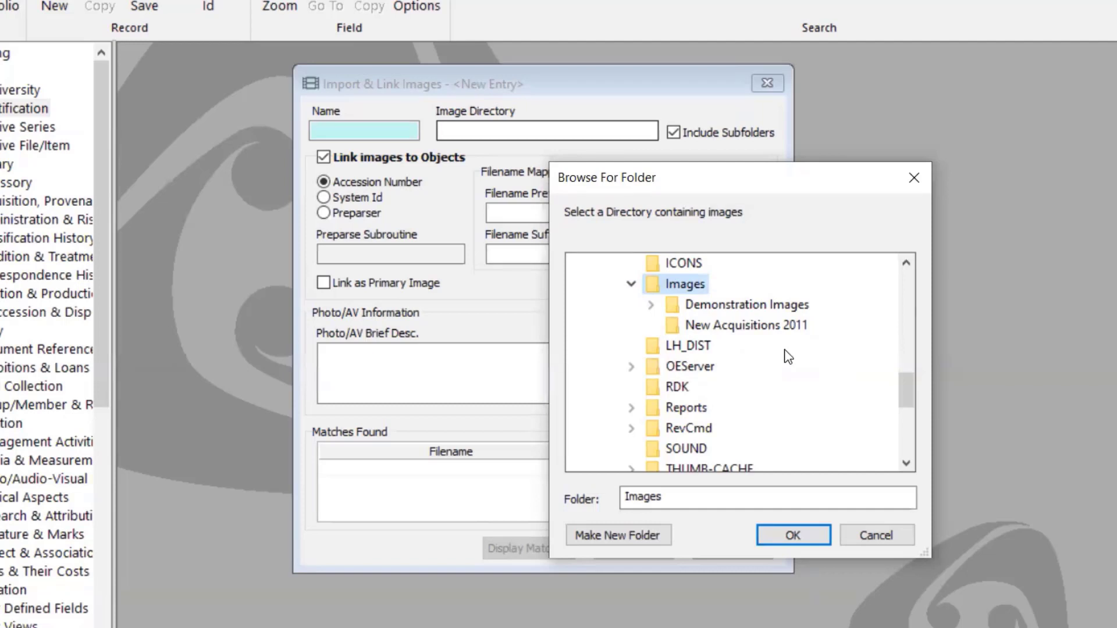
pyautogui.click(651, 305)
pyautogui.moveTo(906, 352); pyautogui.dragTo(909, 385)
pyautogui.click(717, 407)
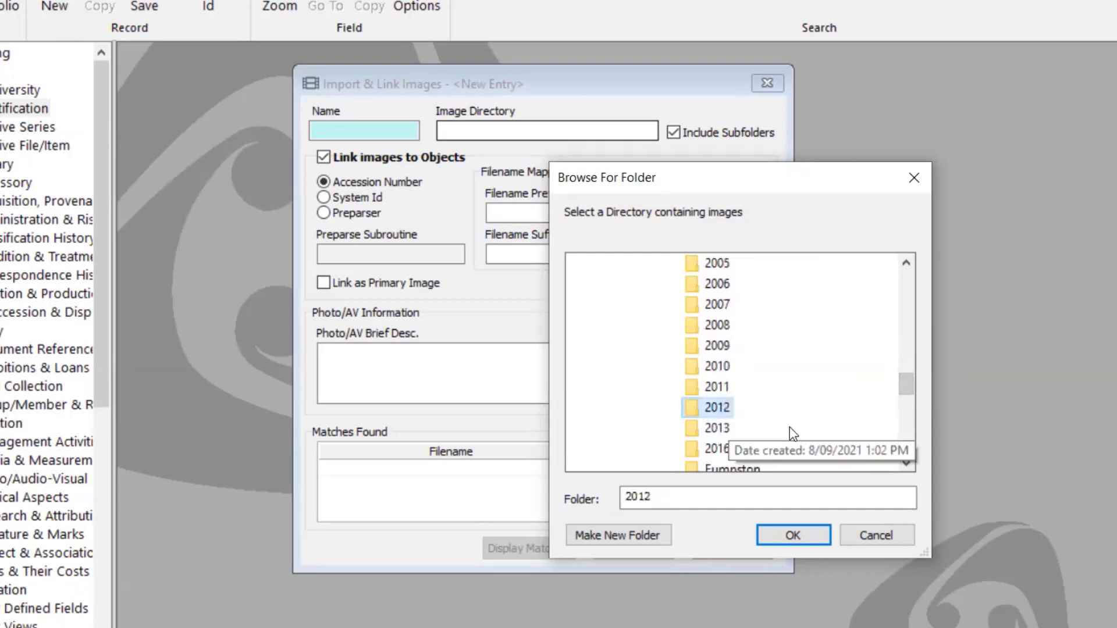
pyautogui.click(790, 534)
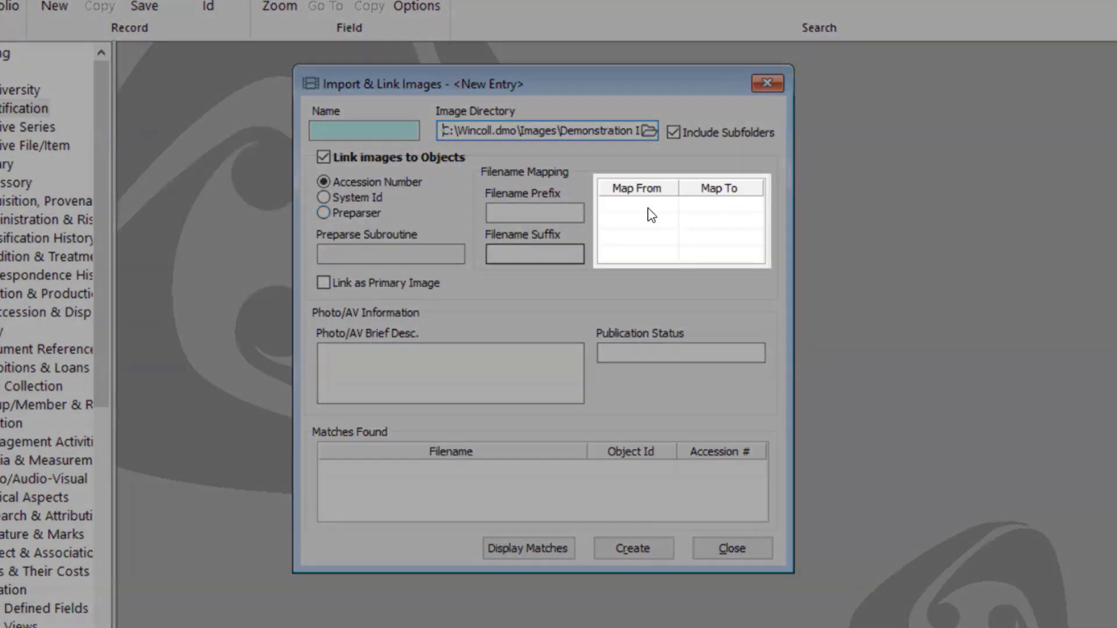
# Step: Try a filename mapping that converts "-" to "/"
pyautogui.click(652, 213)
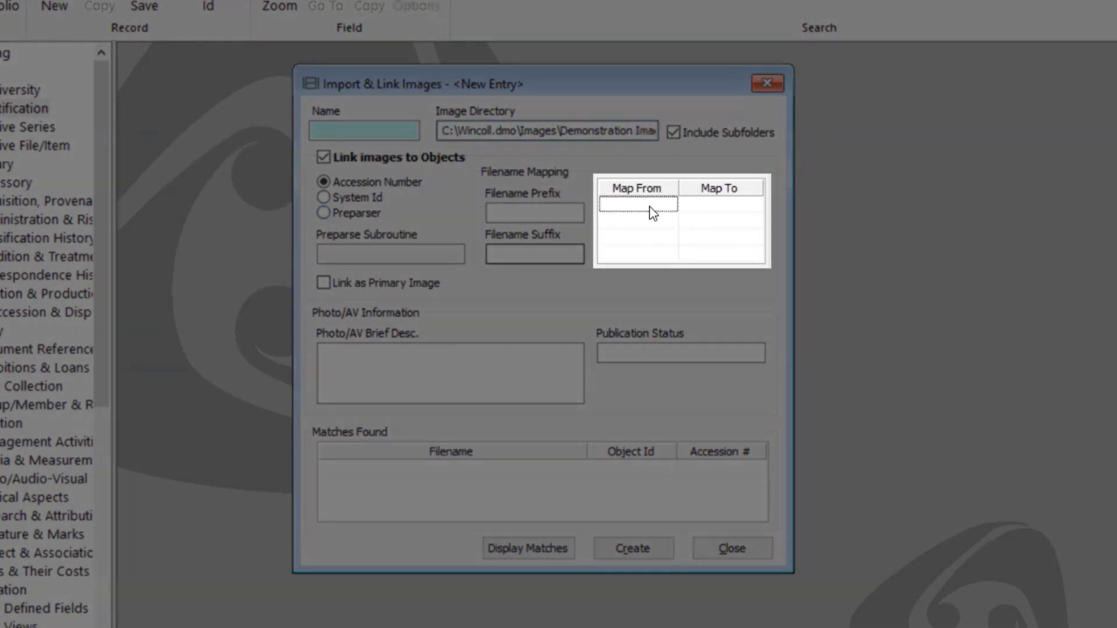
pyautogui.click(651, 207)
pyautogui.write('/')
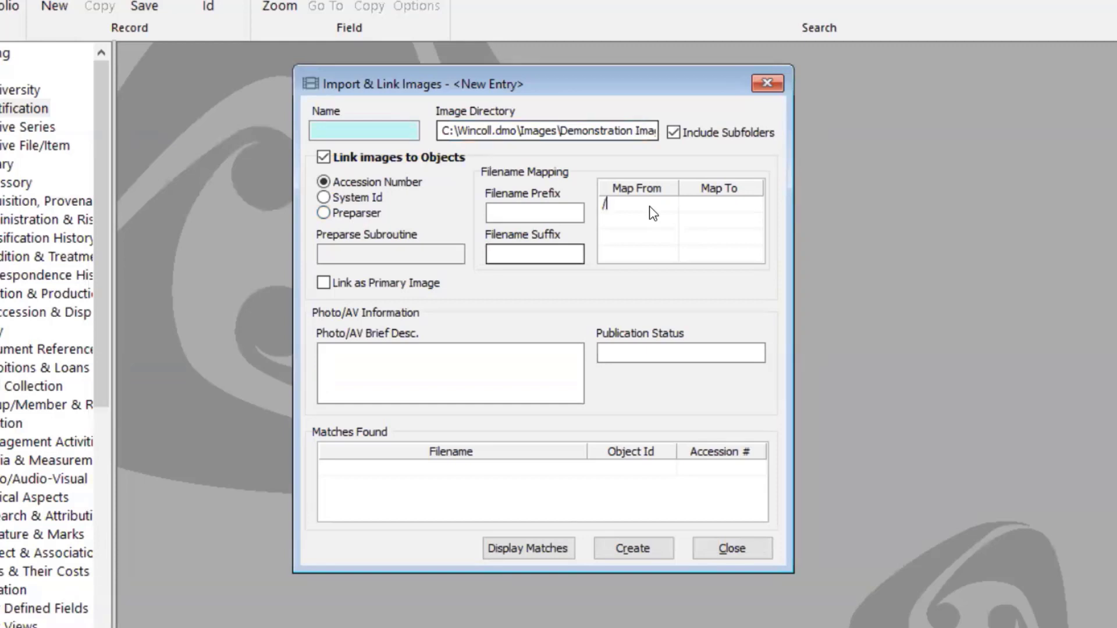
pyautogui.press('BackSpace')
pyautogui.write('-')
pyautogui.click(686, 208)
pyautogui.write('/')
pyautogui.click(642, 205)
# Step: Look up the Filename Suffix wildcard patterns in the online help and copy the example pattern *'_'0X
pyautogui.click(569, 256)
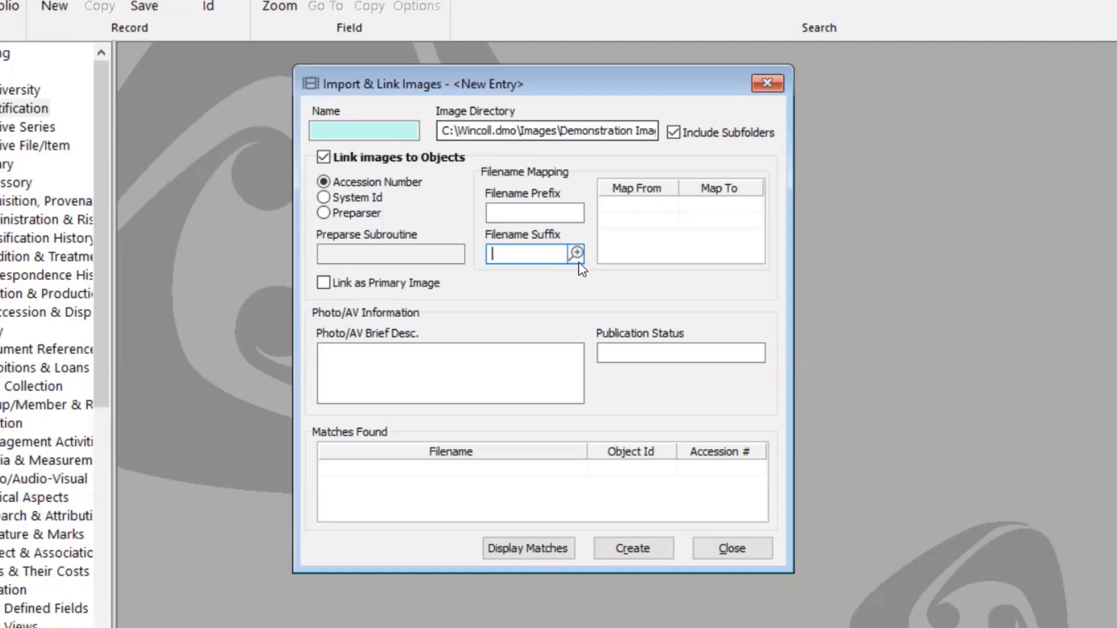
pyautogui.press('F1')
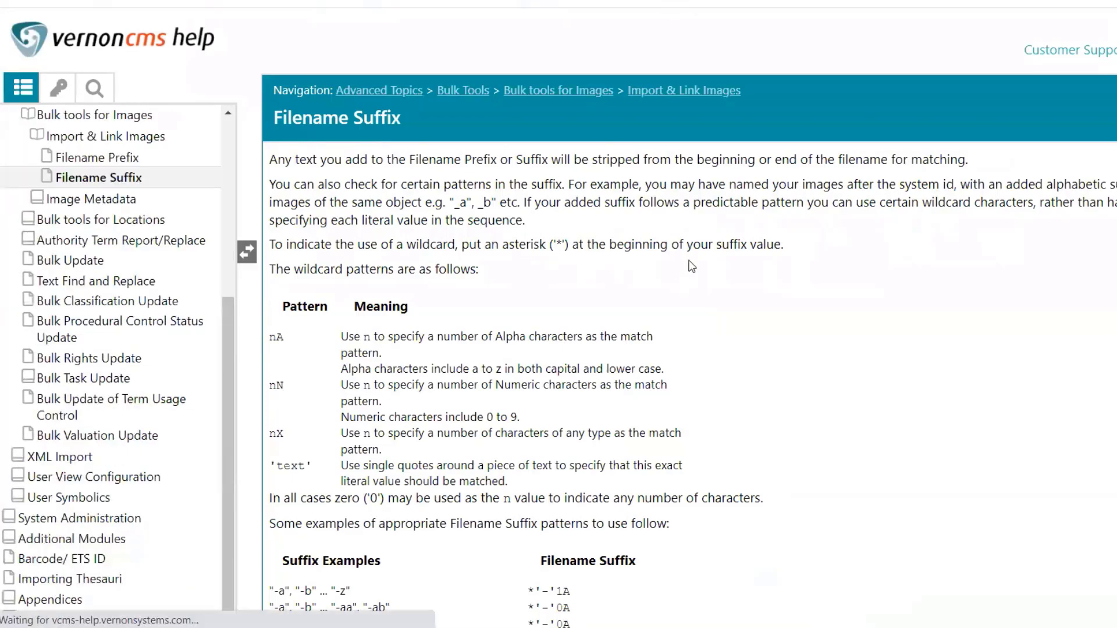
pyautogui.scroll(-1, 691, 267)
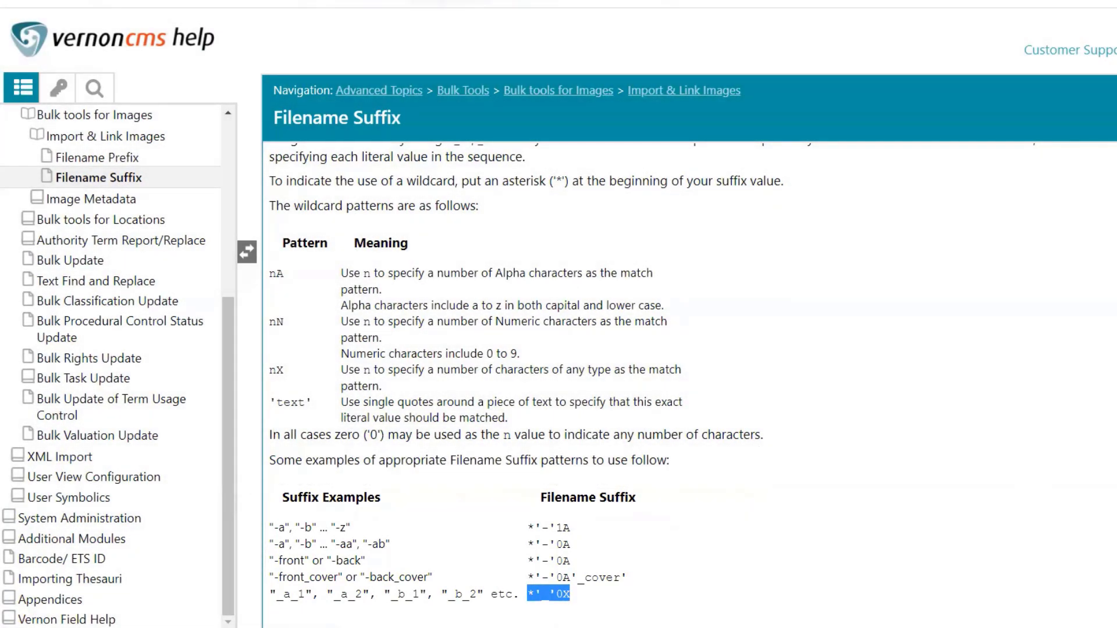
# Step: Switch back to Vernon CMS and enter the copied pattern *'_'0X as the Filename Suffix, removing the blank line above it
pyautogui.click(484, 627)
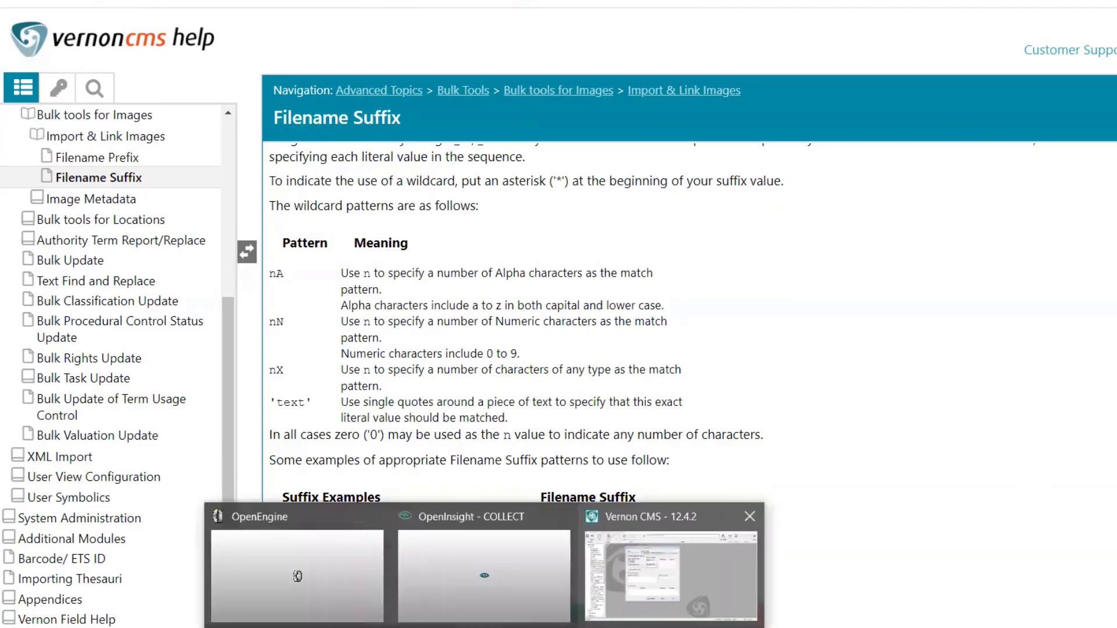
pyautogui.click(671, 576)
pyautogui.click(557, 231)
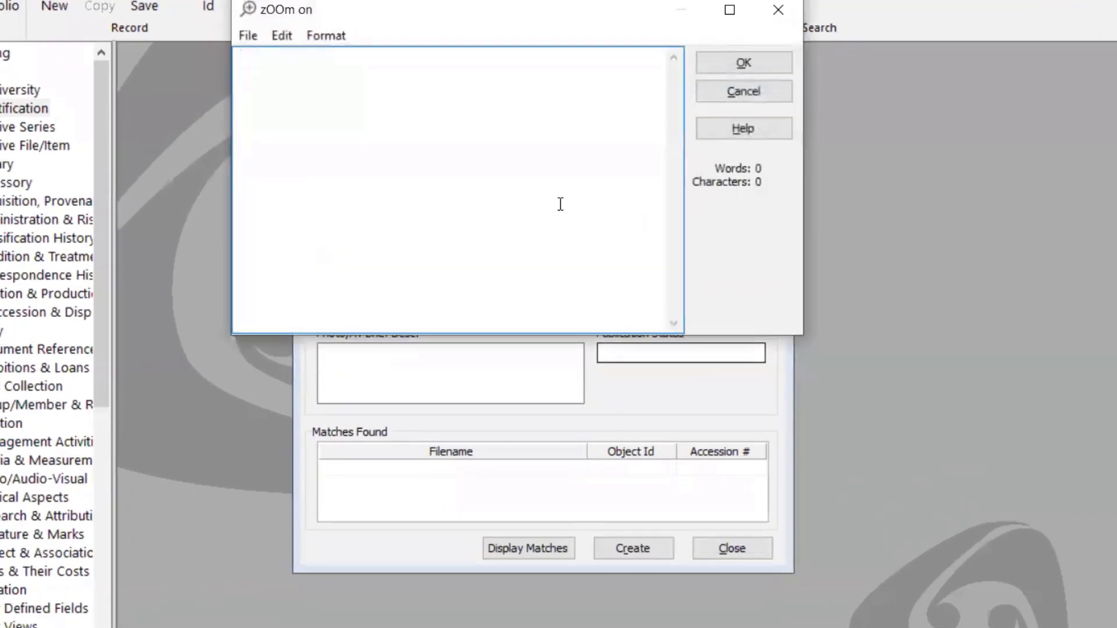
pyautogui.write("*'_'0X")
pyautogui.click(295, 64)
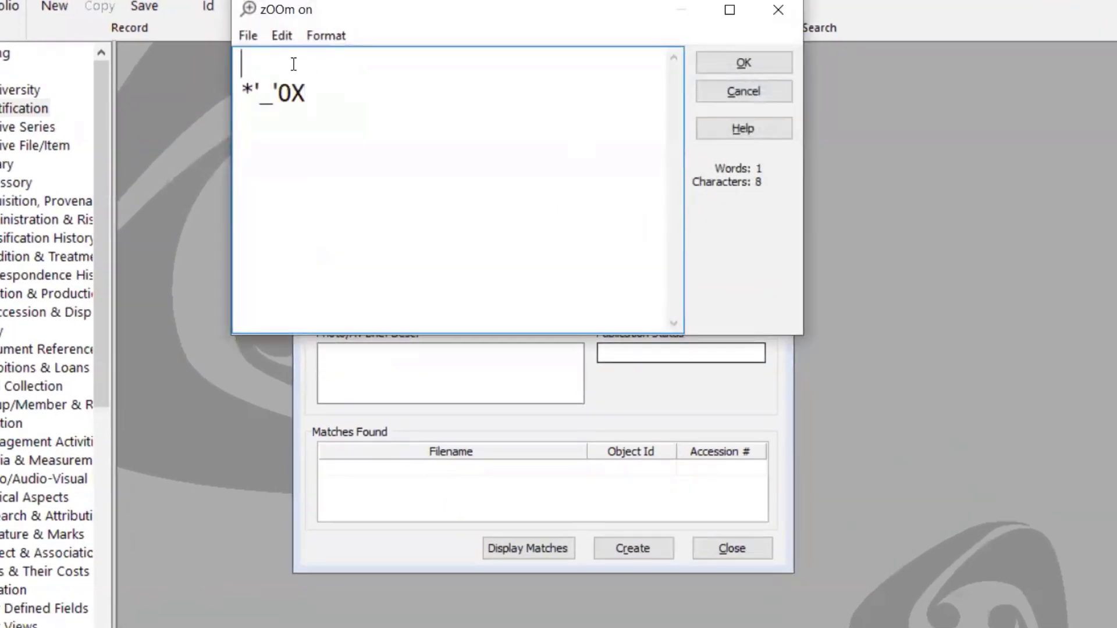
pyautogui.press('Delete')
pyautogui.press('Delete')
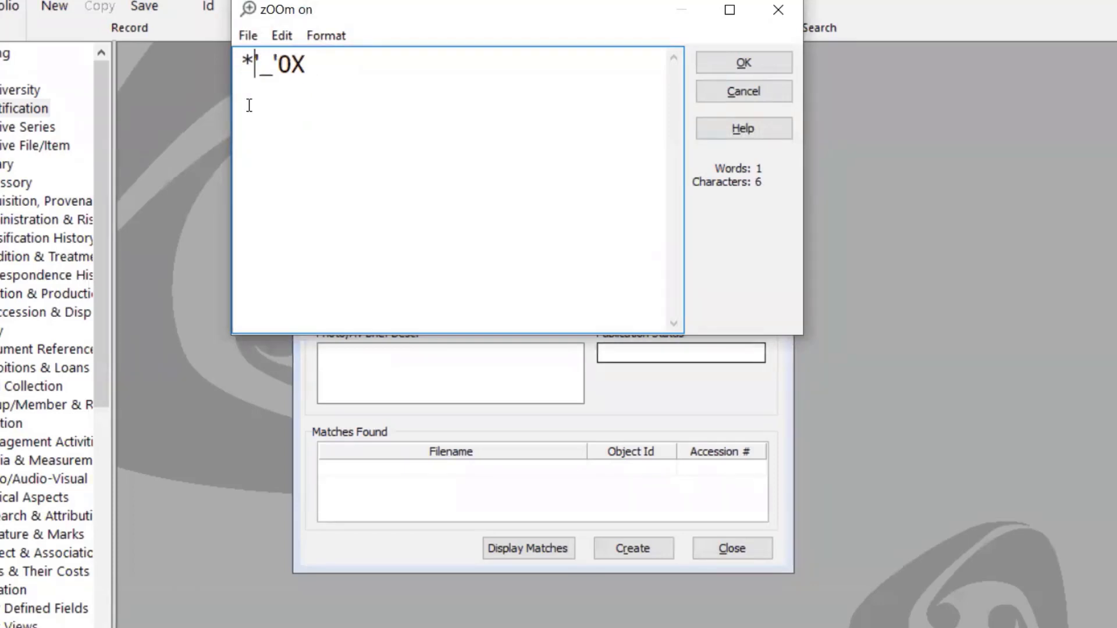
# Step: Go over the asterisk, underscore literal and 0X parts of the suffix pattern and accept it as the Filename Suffix
pyautogui.moveTo(241, 64); pyautogui.dragTo(253, 64)
pyautogui.click(271, 73)
pyautogui.doubleClick(269, 71)
pyautogui.click(302, 73)
pyautogui.moveTo(290, 67)
pyautogui.mouseDown()
pyautogui.moveTo(311, 69)
pyautogui.moveTo(281, 68)
pyautogui.mouseUp()
pyautogui.click(295, 70)
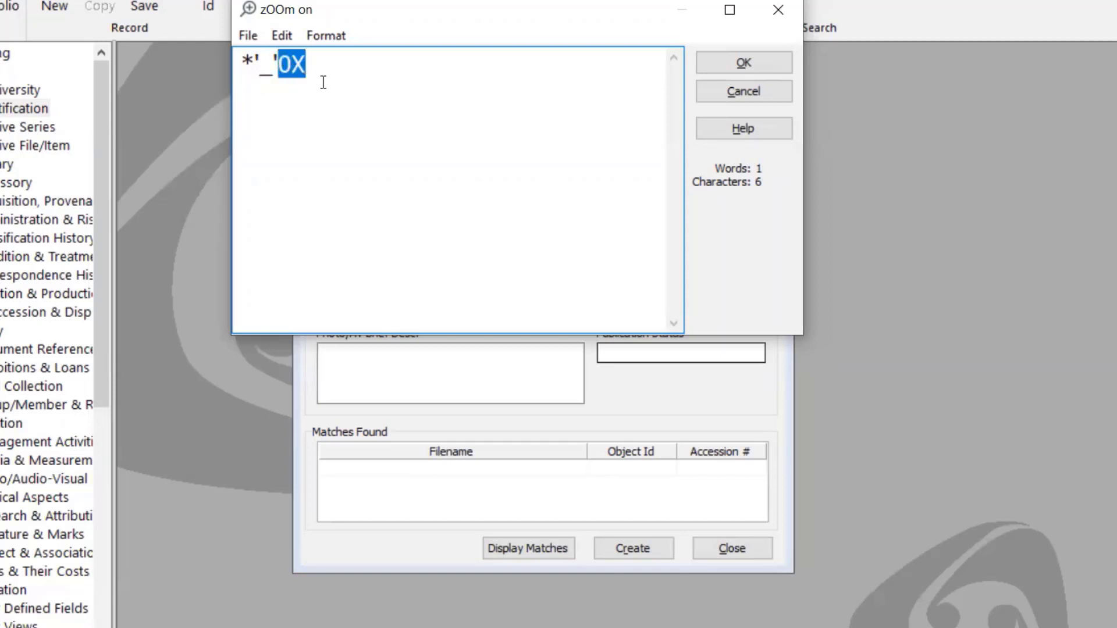
pyautogui.click(351, 77)
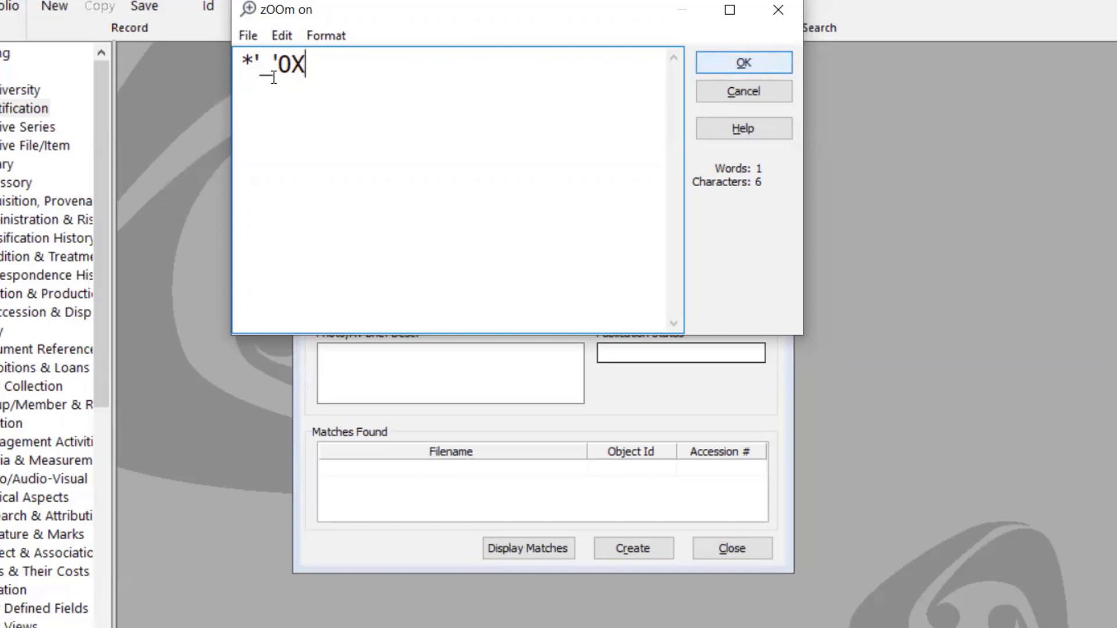
pyautogui.moveTo(274, 74); pyautogui.dragTo(261, 76)
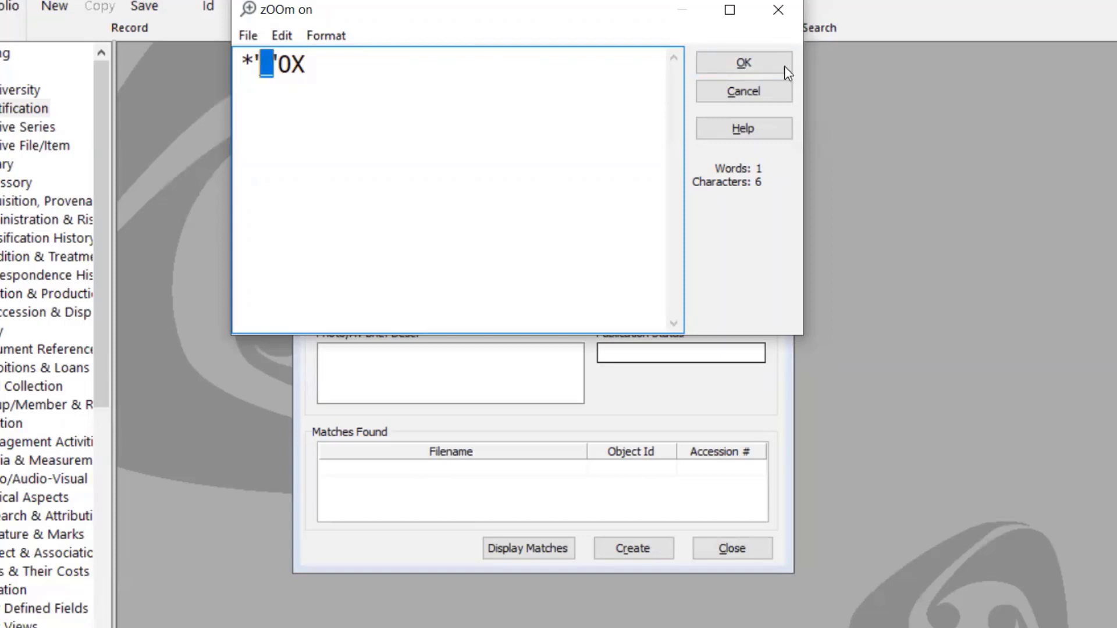
pyautogui.press('End')
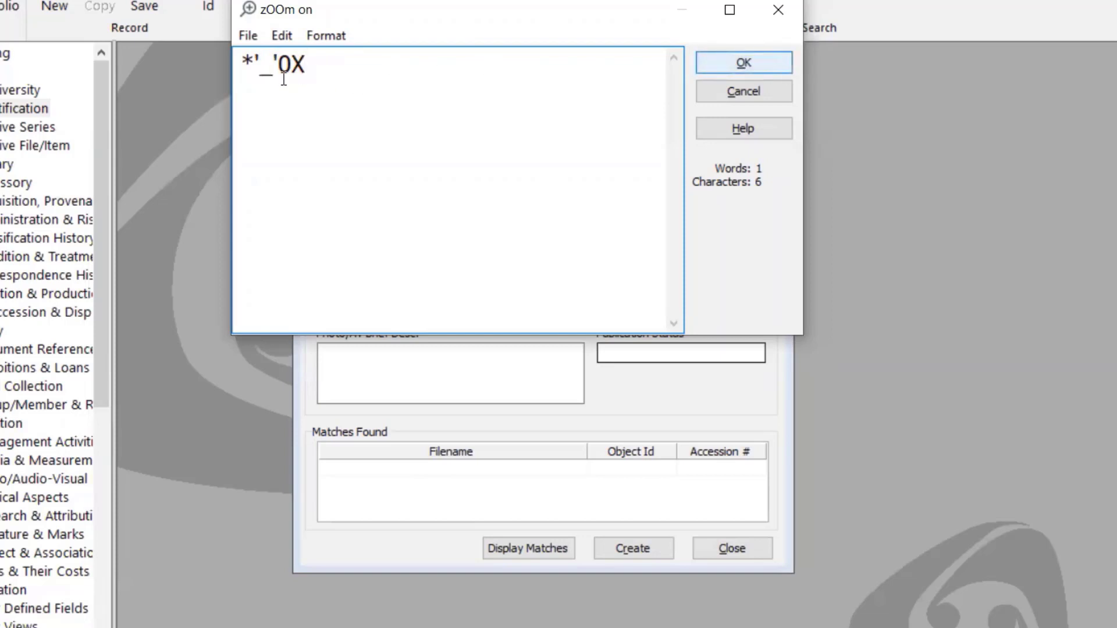
pyautogui.moveTo(271, 78); pyautogui.dragTo(262, 79)
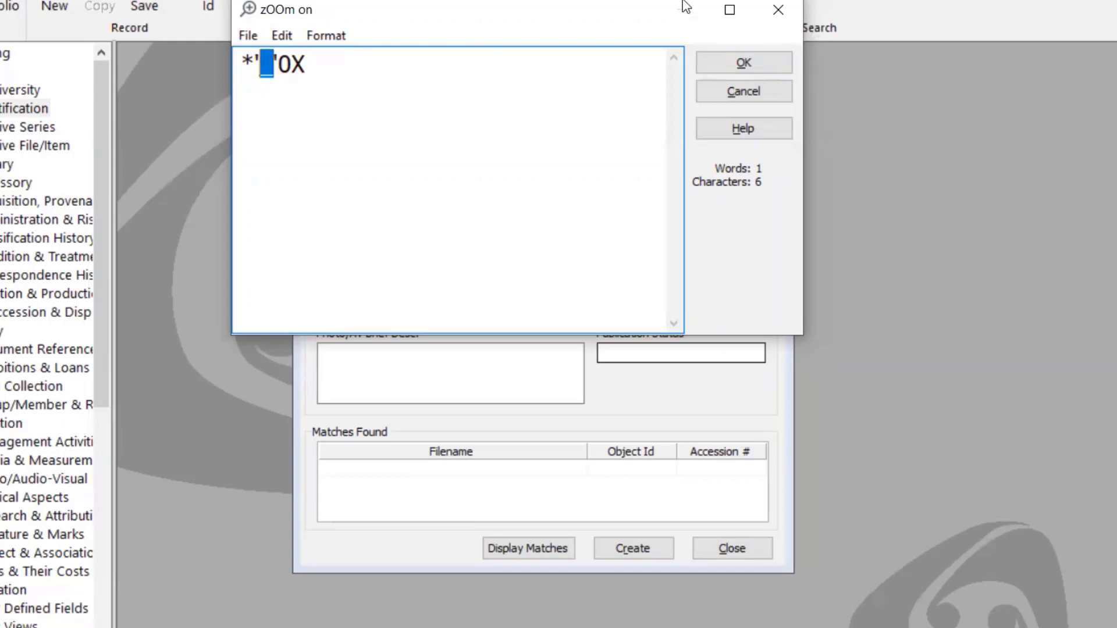
pyautogui.click(782, 58)
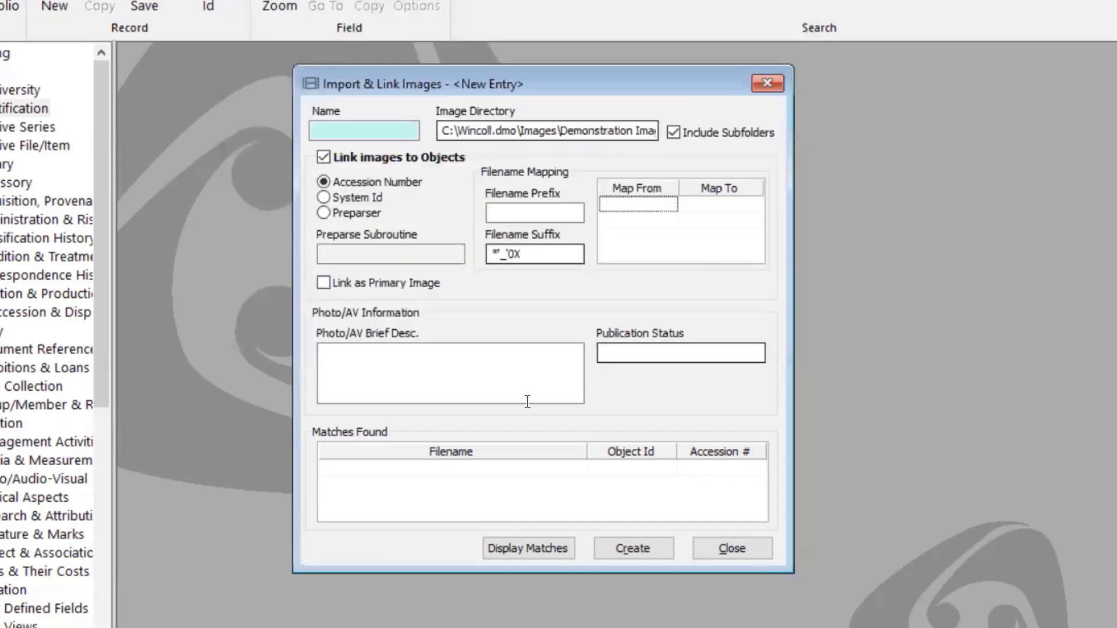
# Step: Set the Publication Status to Full public access and display the image matches for the import
pyautogui.click(648, 352)
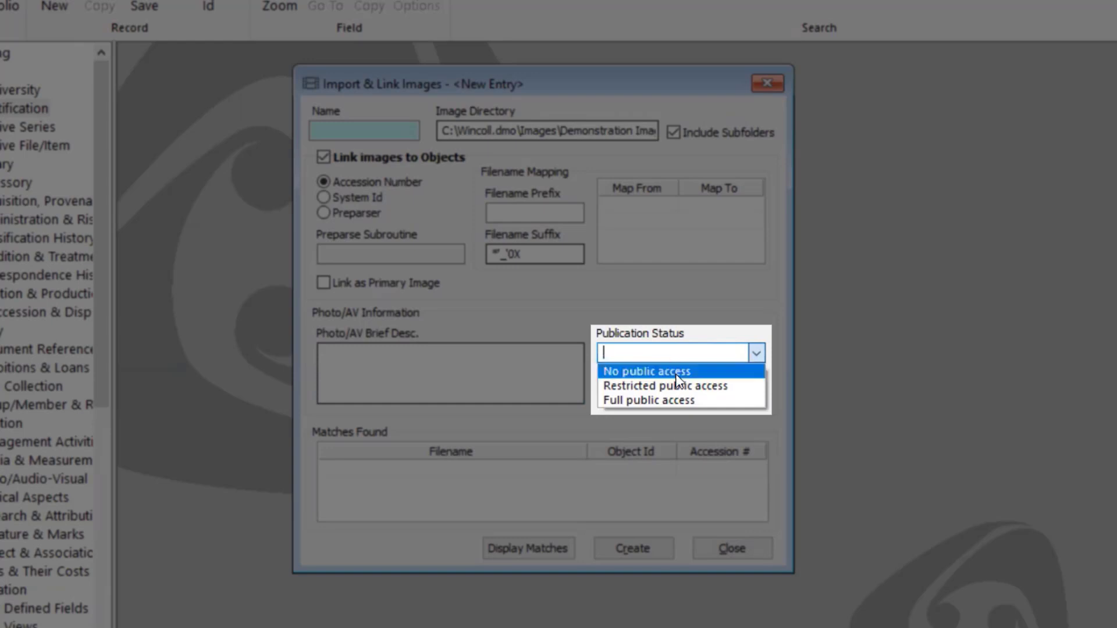
pyautogui.click(686, 400)
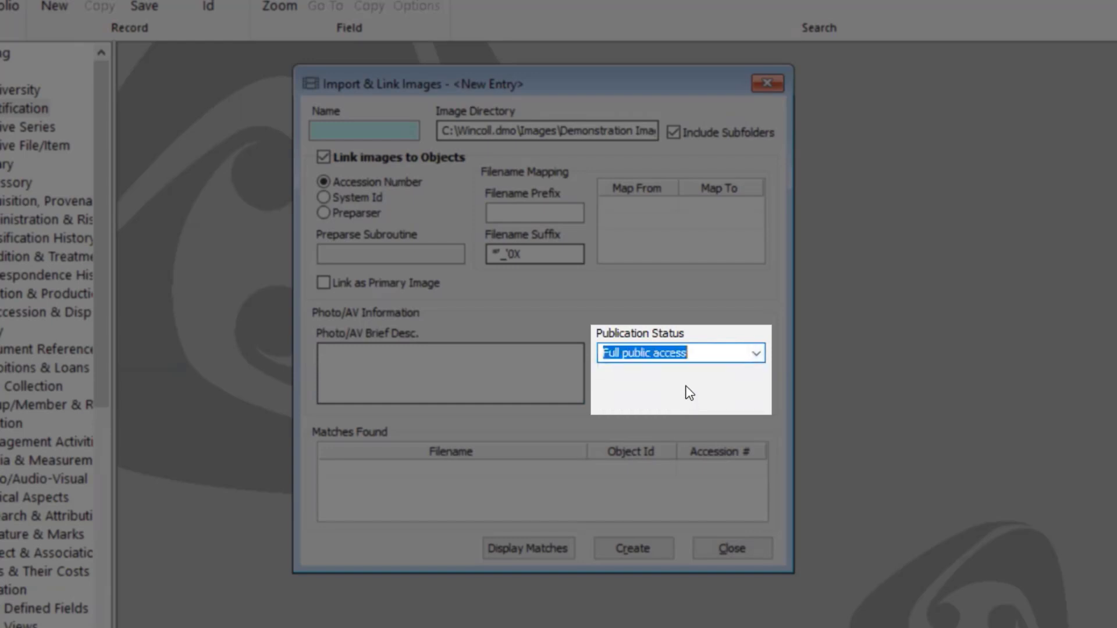
pyautogui.click(505, 377)
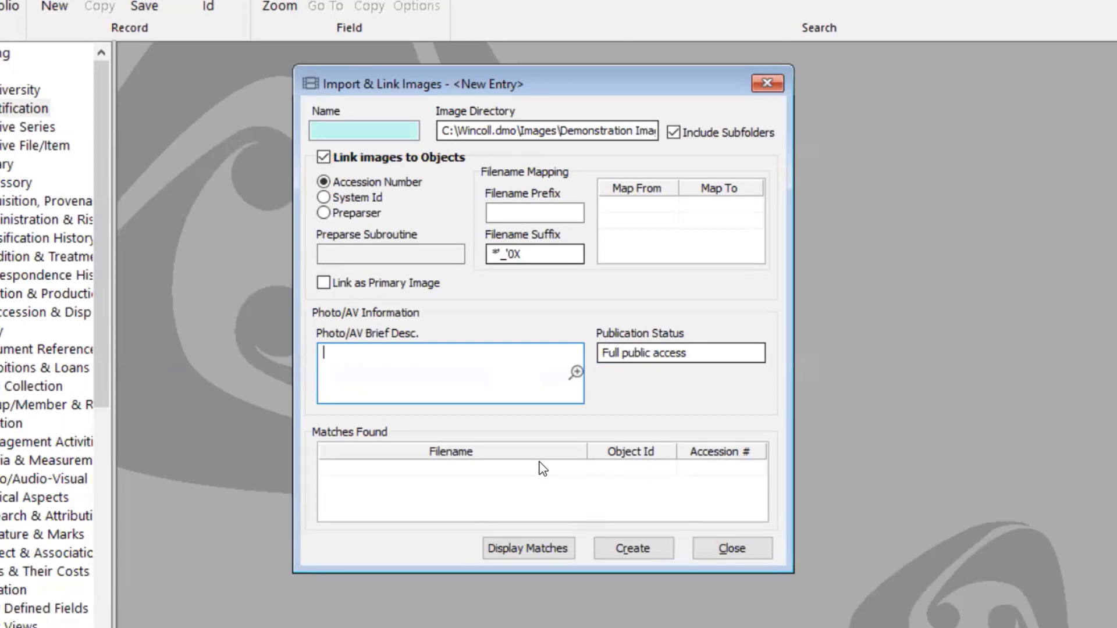
pyautogui.click(560, 549)
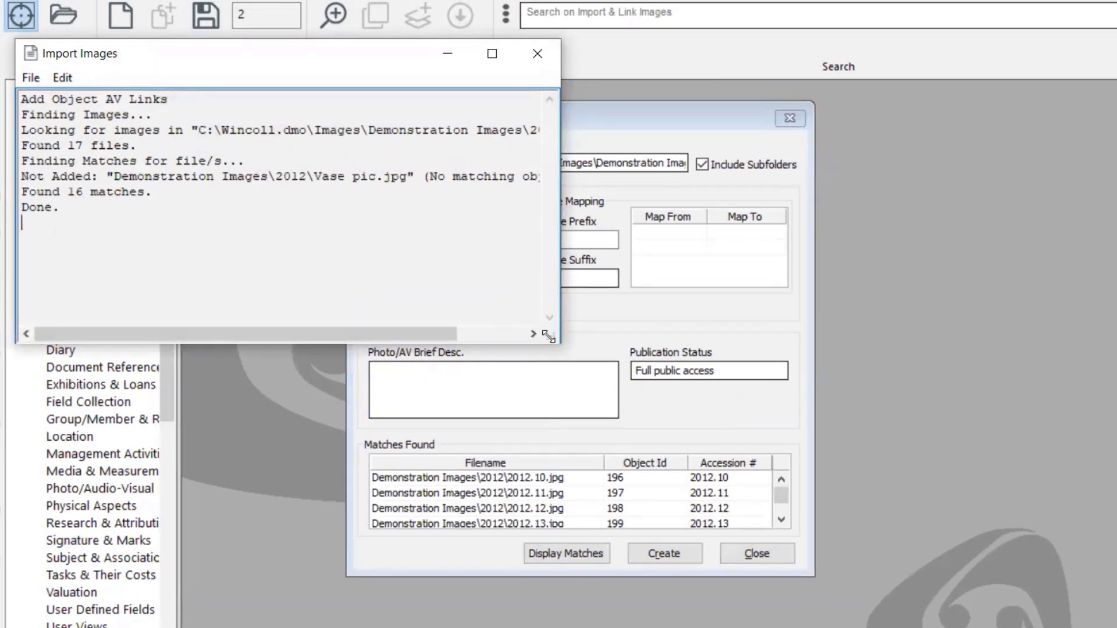
# Step: Enlarge the Import Images log, examine the entry for the file that was not added, and close the log
pyautogui.moveTo(549, 336); pyautogui.dragTo(856, 452)
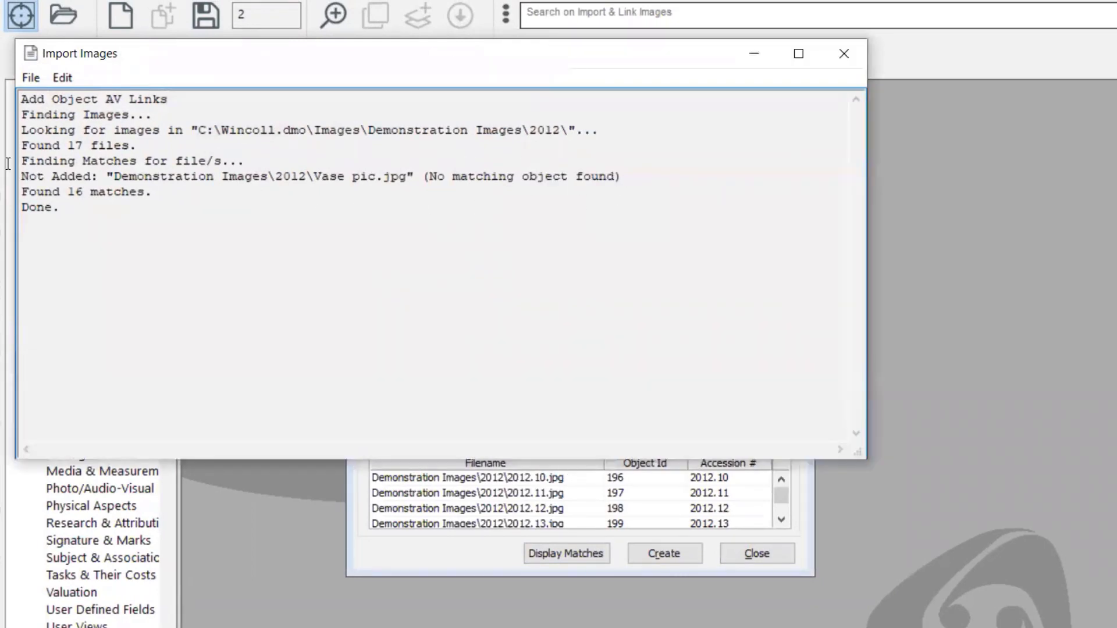
pyautogui.tripleClick(60, 175)
pyautogui.moveTo(60, 173); pyautogui.dragTo(19, 171)
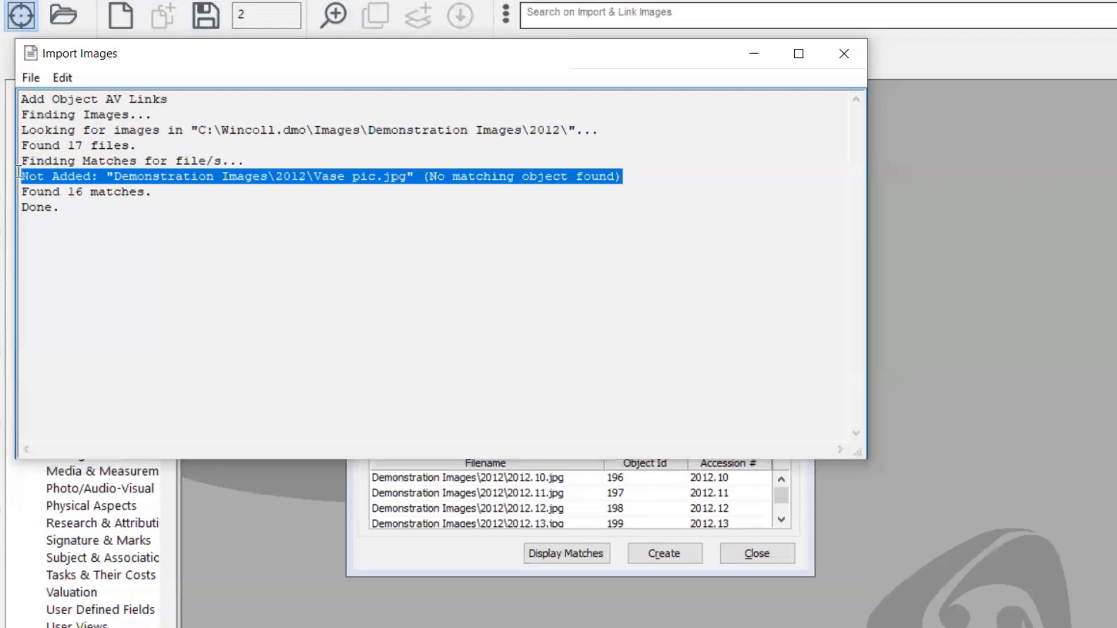
pyautogui.click(400, 178)
pyautogui.moveTo(407, 177); pyautogui.dragTo(310, 177)
pyautogui.moveTo(608, 177); pyautogui.dragTo(447, 182)
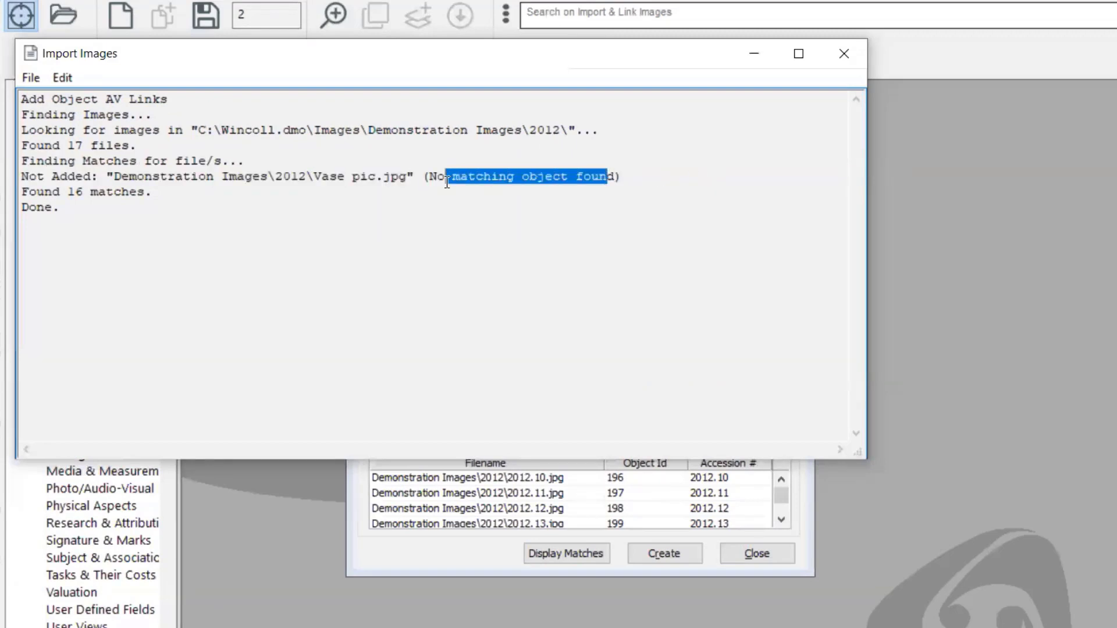
pyautogui.click(632, 178)
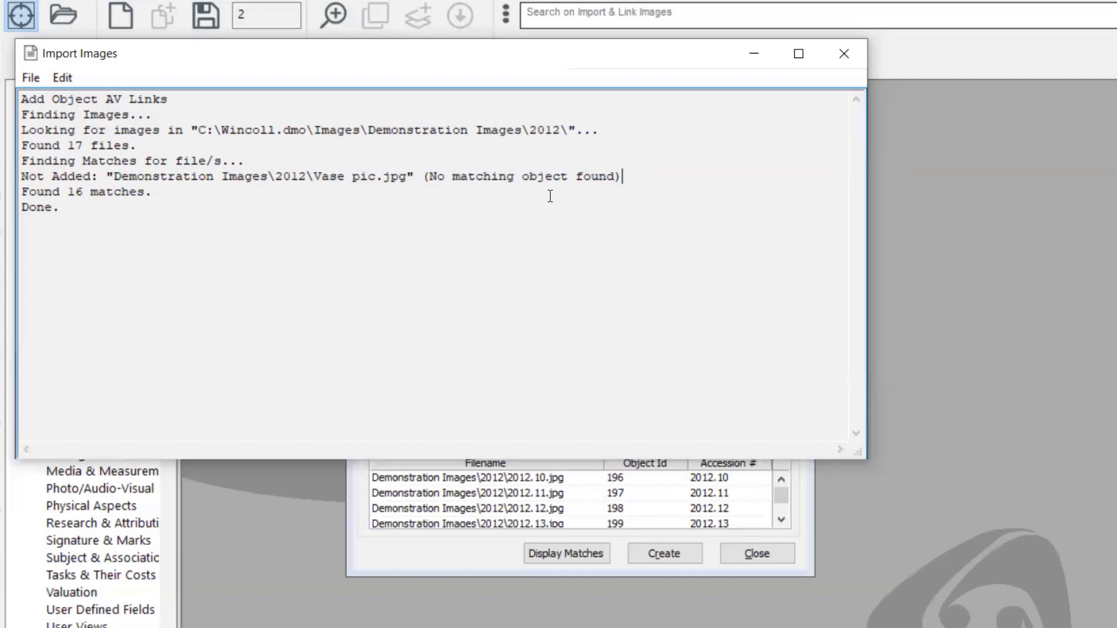
pyautogui.moveTo(313, 177); pyautogui.dragTo(389, 178)
pyautogui.press('Down')
pyautogui.click(852, 55)
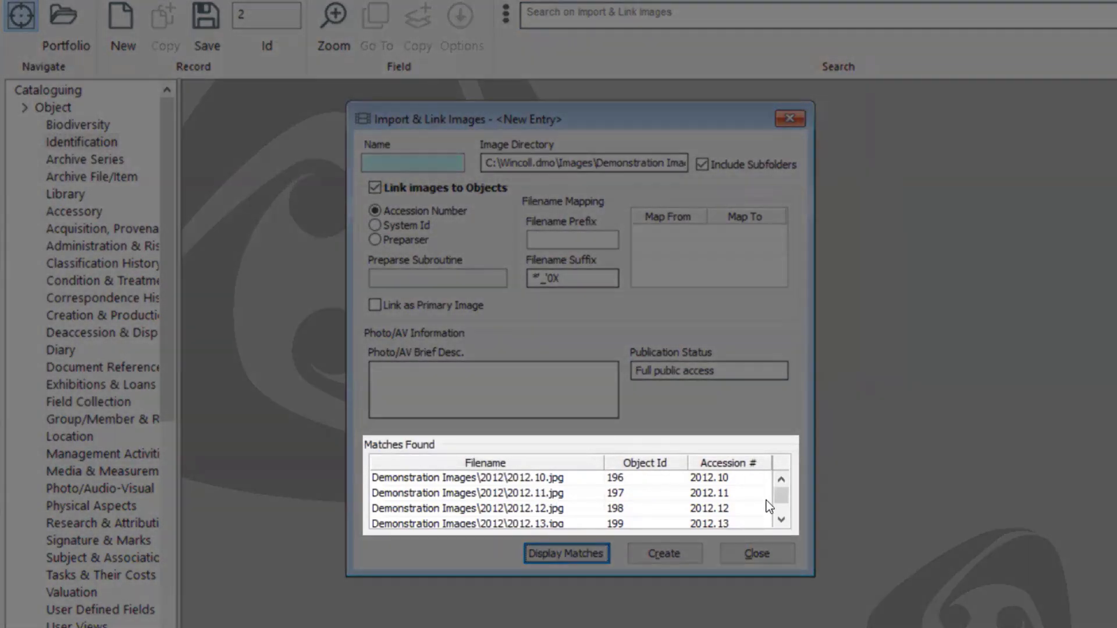
# Step: Check the Matches Found list, create and link the image records, and close the import log
pyautogui.moveTo(785, 493); pyautogui.dragTo(780, 467)
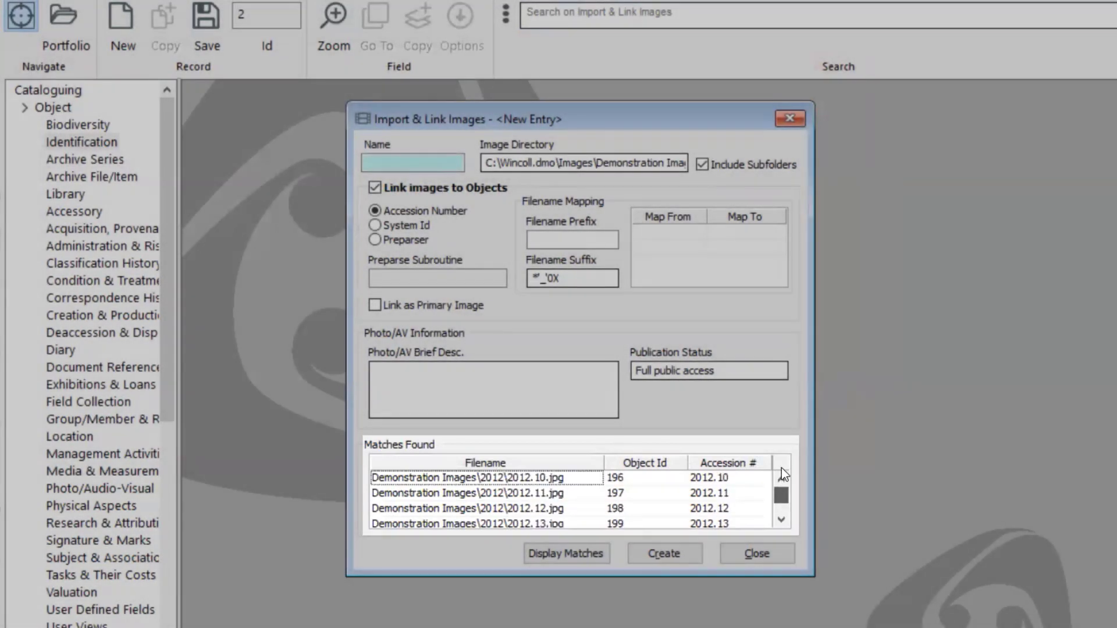
pyautogui.click(660, 557)
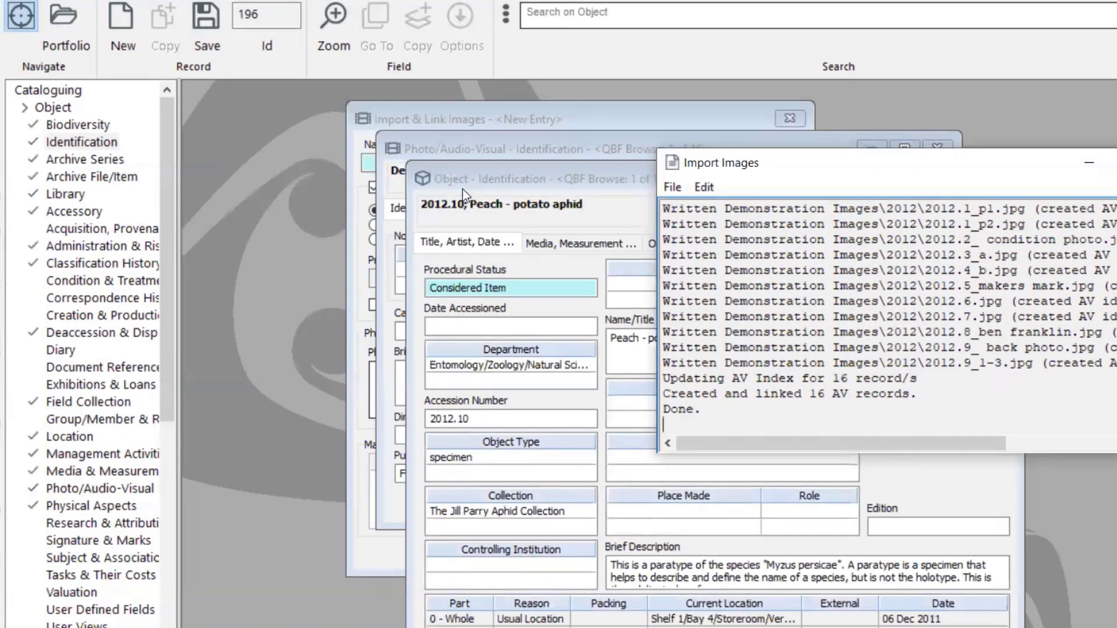
pyautogui.click(1116, 163)
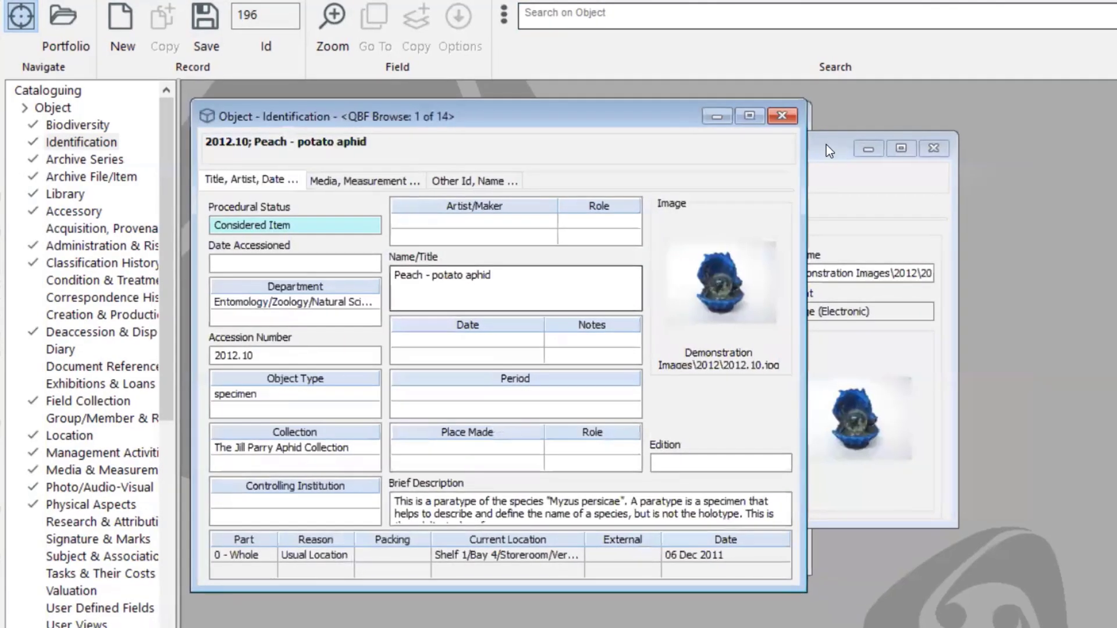
# Step: Inspect the new Photo/Audio-Visual record and look through the images linked to object 2012.1
pyautogui.click(814, 145)
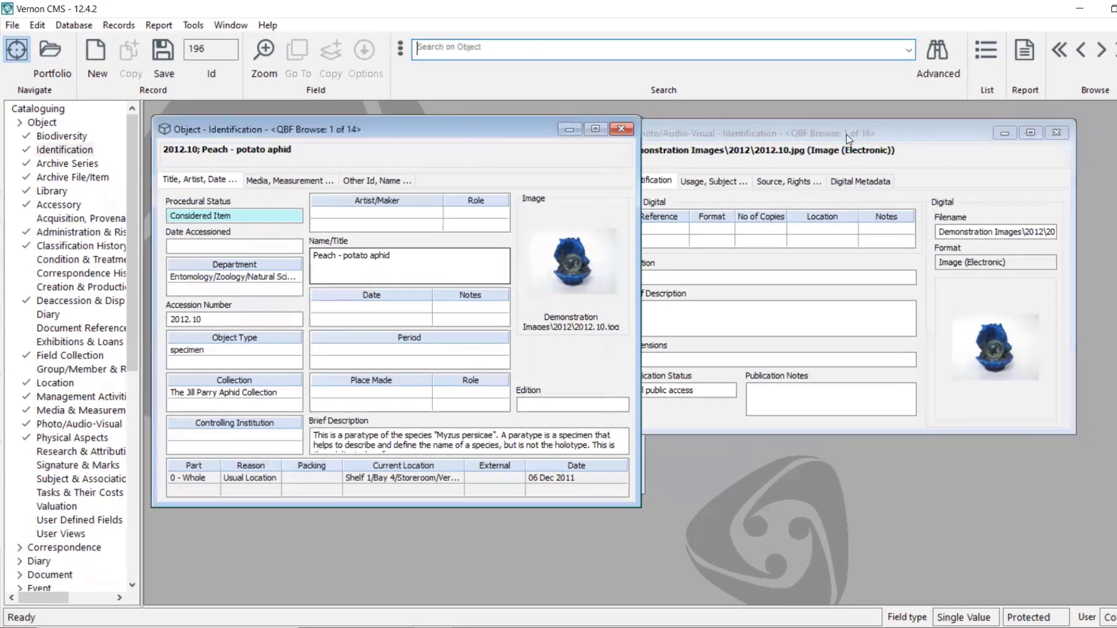
pyautogui.click(846, 135)
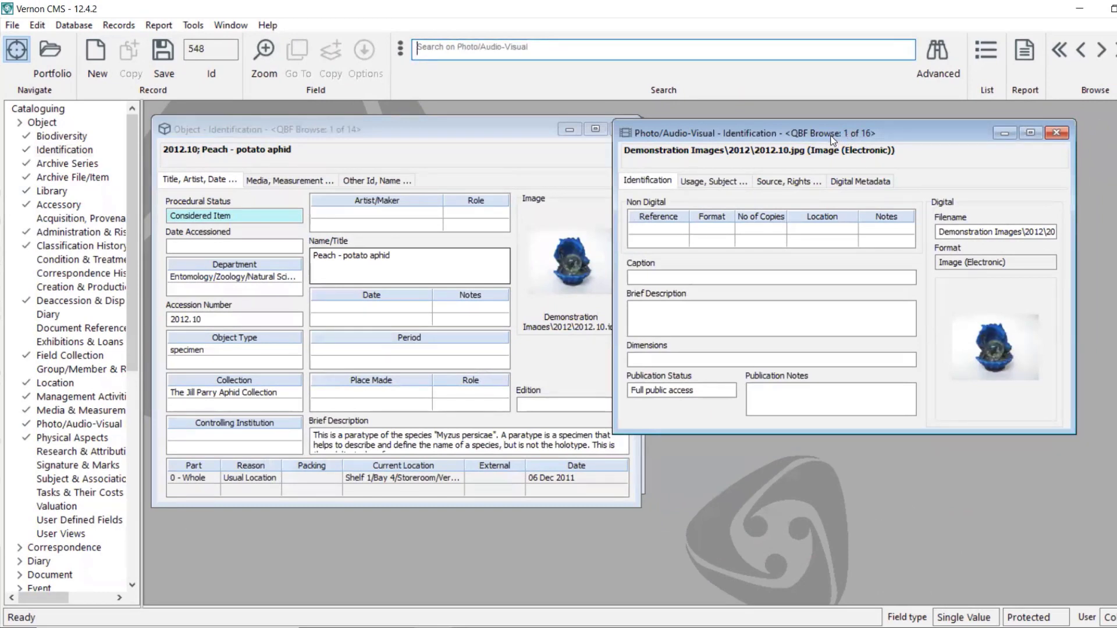
pyautogui.click(460, 129)
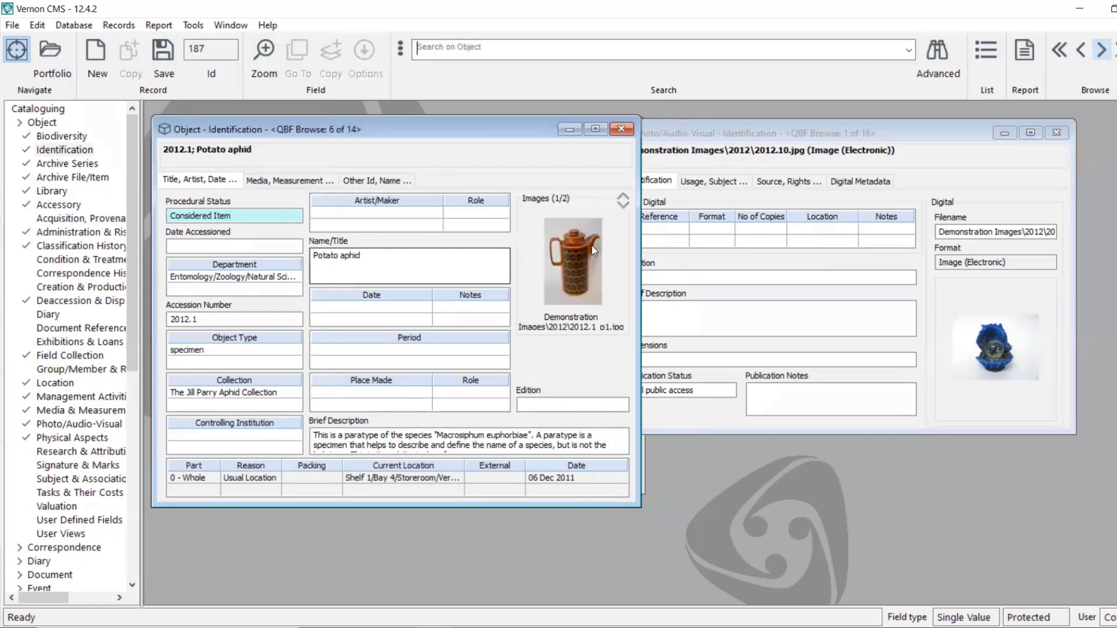
pyautogui.click(623, 205)
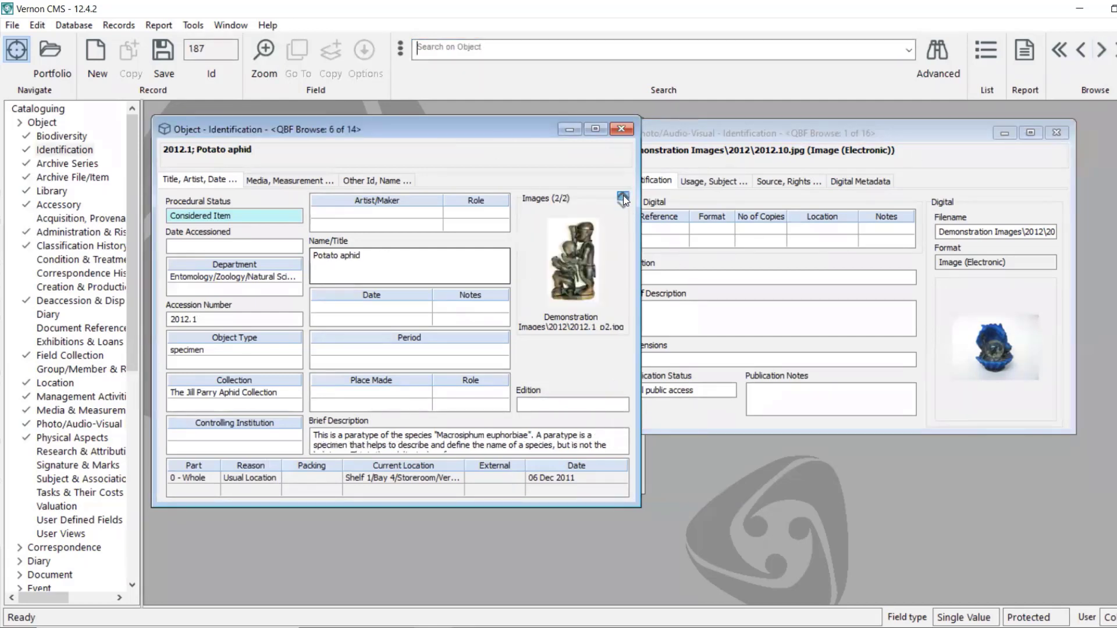
pyautogui.click(623, 196)
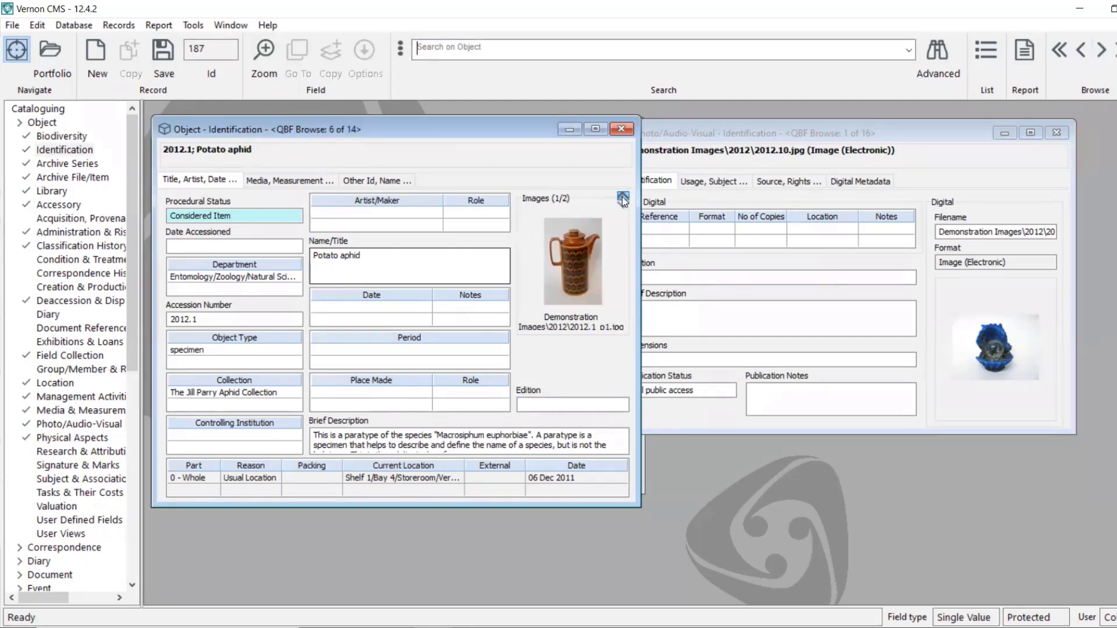
# Step: Close the Photo/Audio-Visual window and the Import & Link Images window without saving the entry
pyautogui.moveTo(954, 140); pyautogui.dragTo(833, 160)
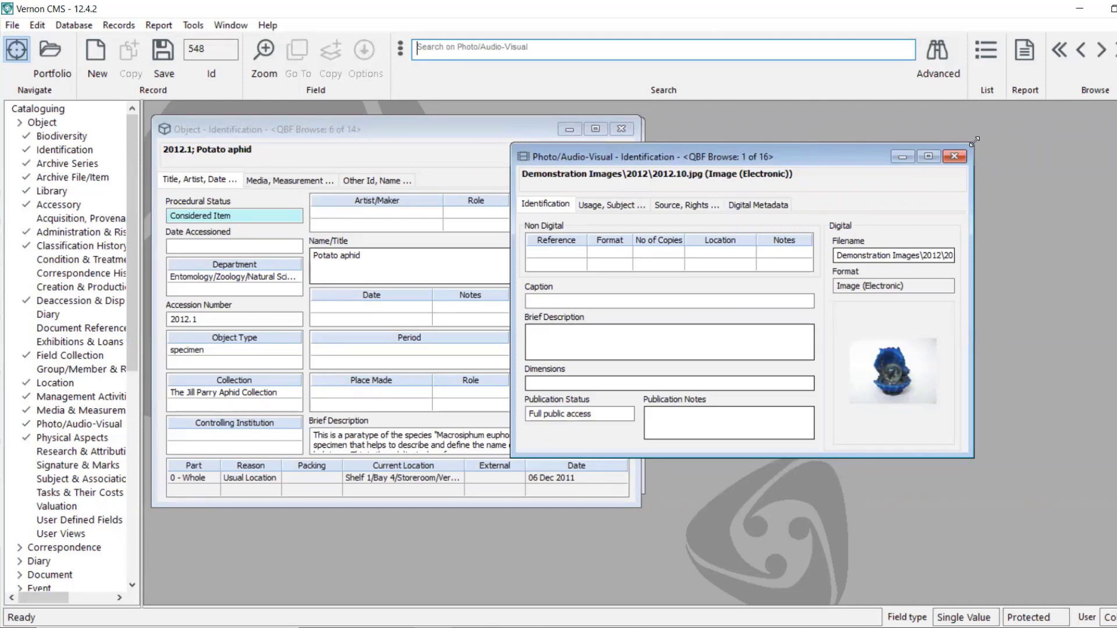
pyautogui.click(953, 156)
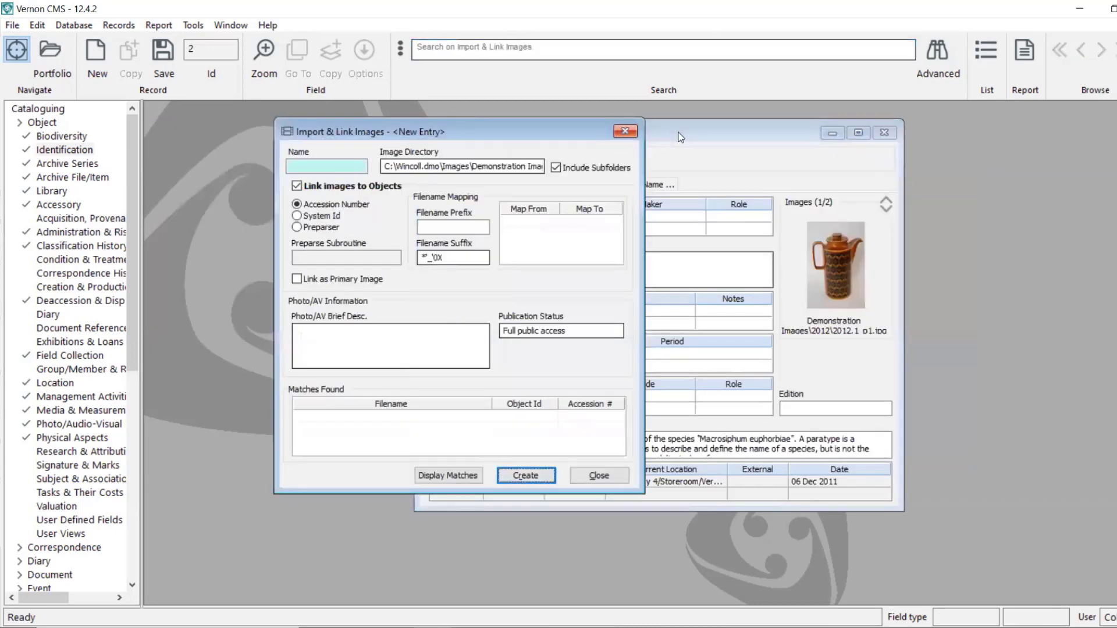
pyautogui.click(625, 131)
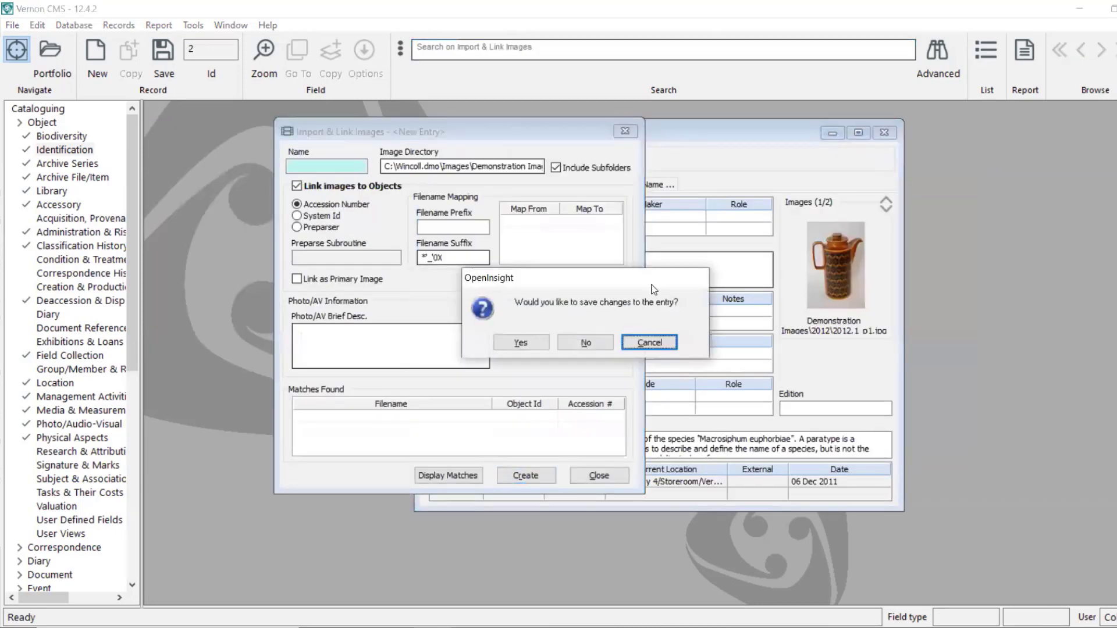
pyautogui.click(595, 339)
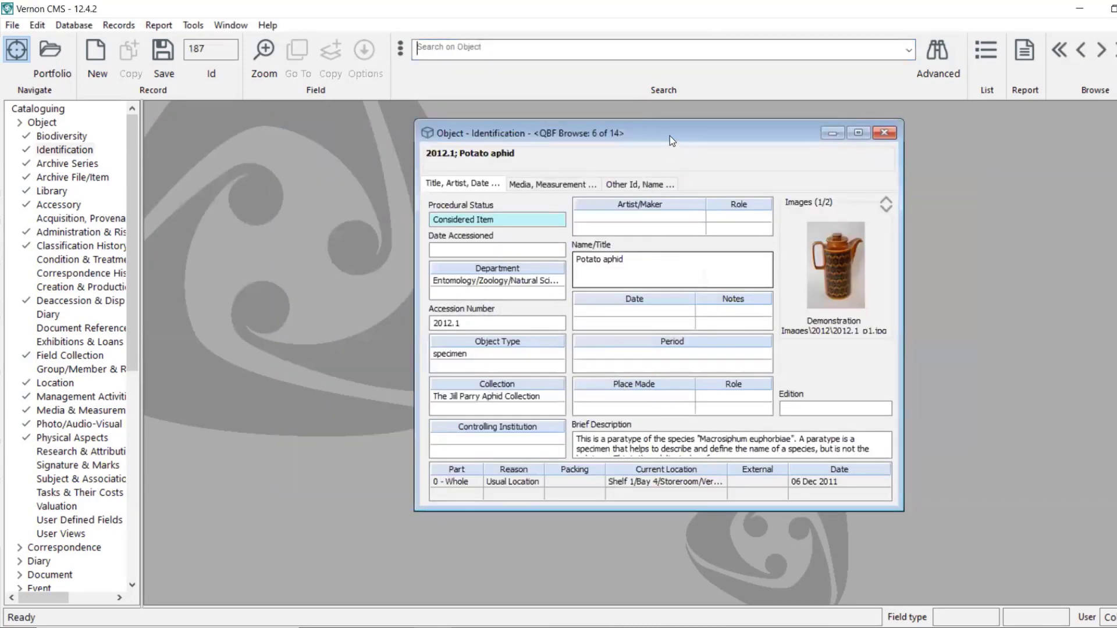
# Step: Open the Document References window for object 2012.1 and arrange it beside the Identification window
pyautogui.moveTo(669, 135); pyautogui.dragTo(482, 137)
pyautogui.click(105, 329)
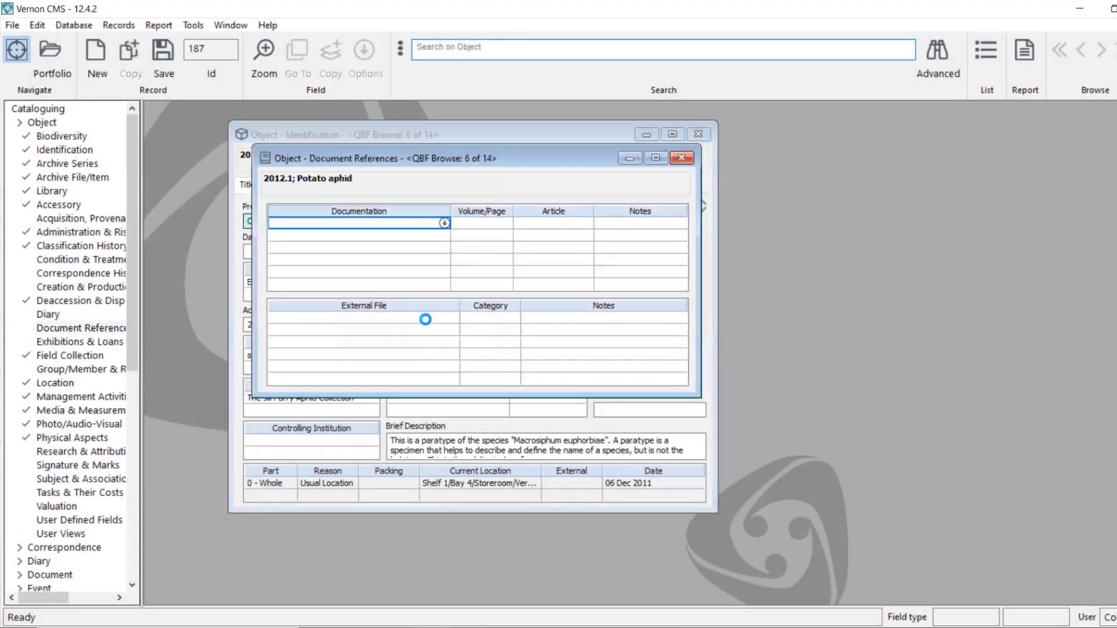
pyautogui.click(426, 320)
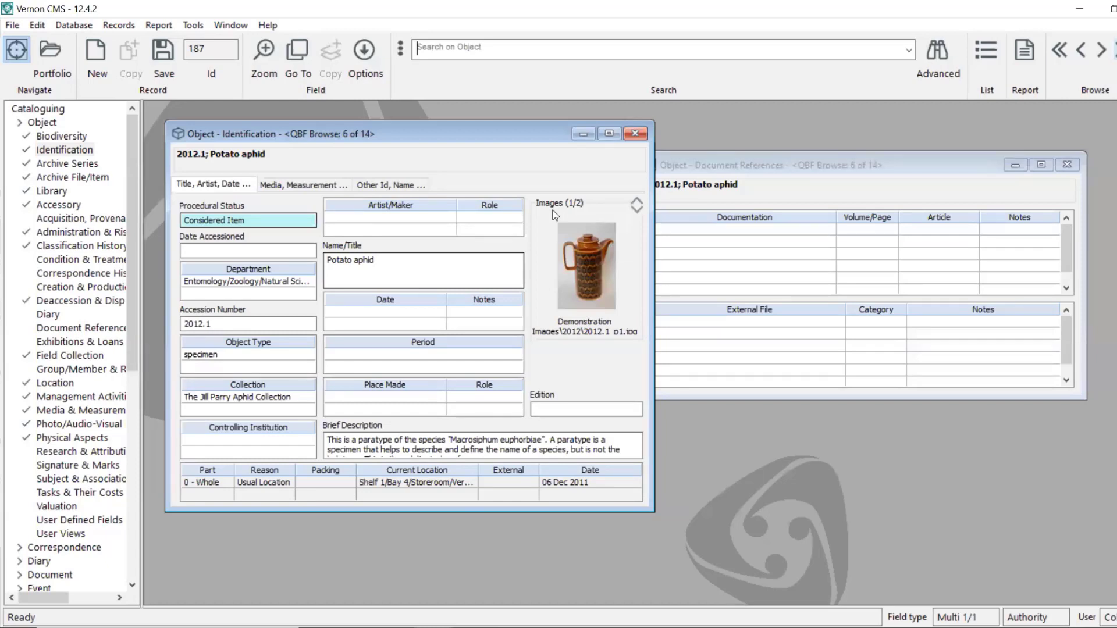
pyautogui.click(783, 159)
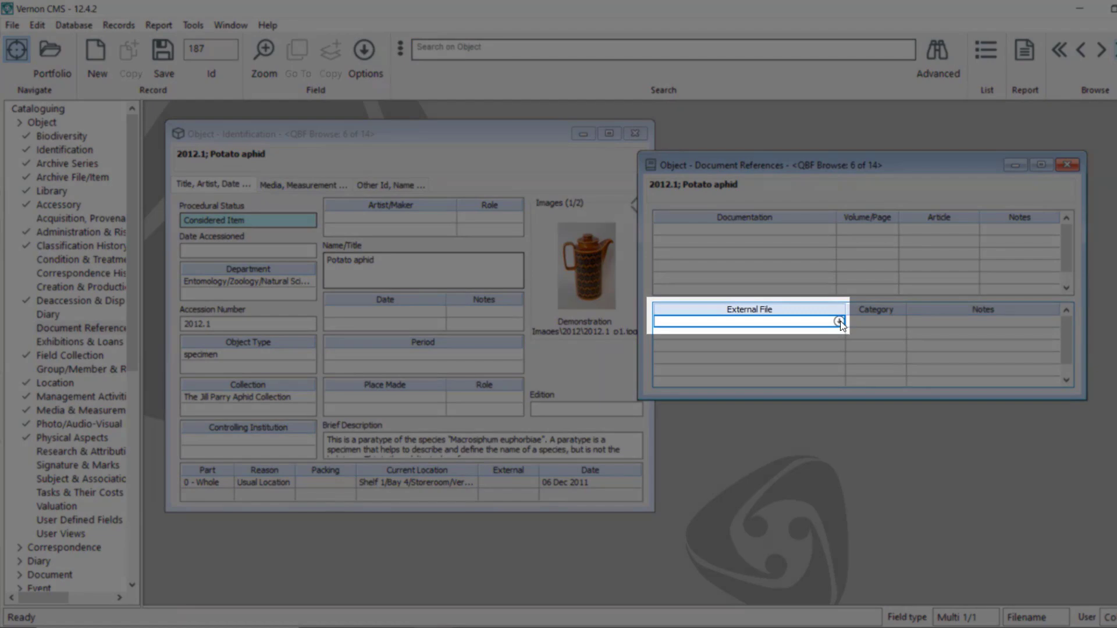
# Step: Link the JFK.AVI file from the Wincoll.dmo Images folder as an external file on object 2012.1
pyautogui.click(838, 322)
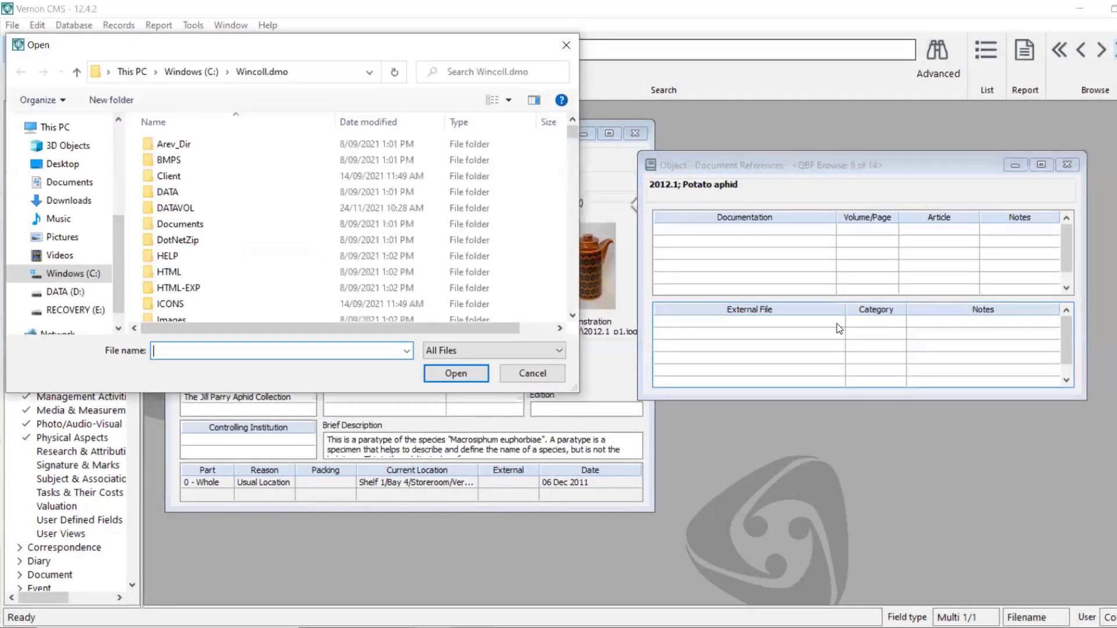
pyautogui.scroll(-2, 263, 200)
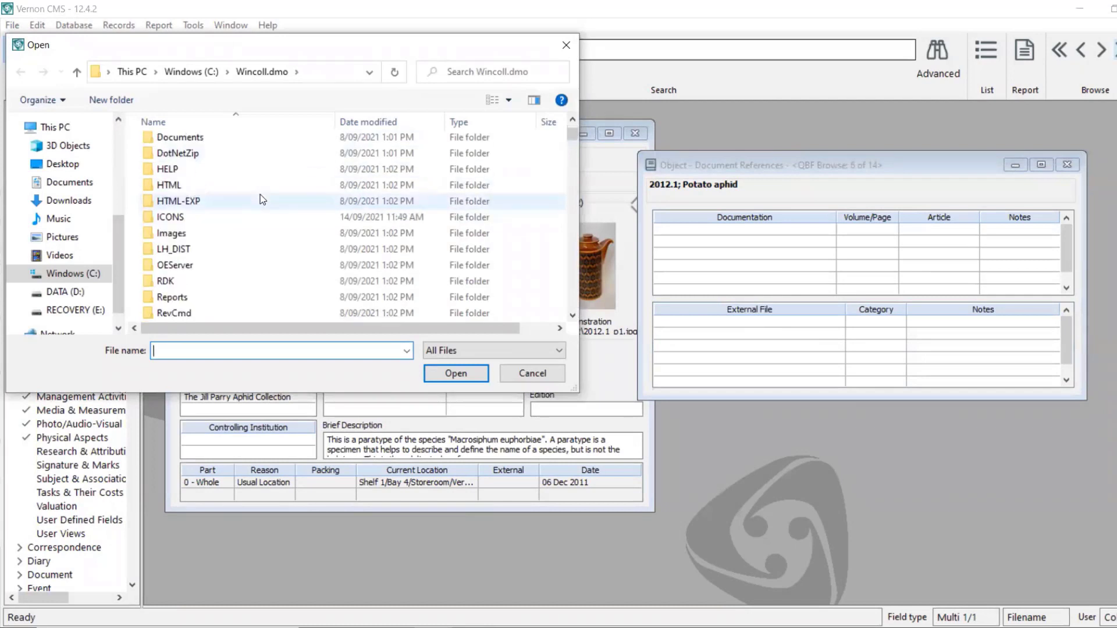
pyautogui.scroll(-5, 263, 199)
pyautogui.scroll(5, 250, 224)
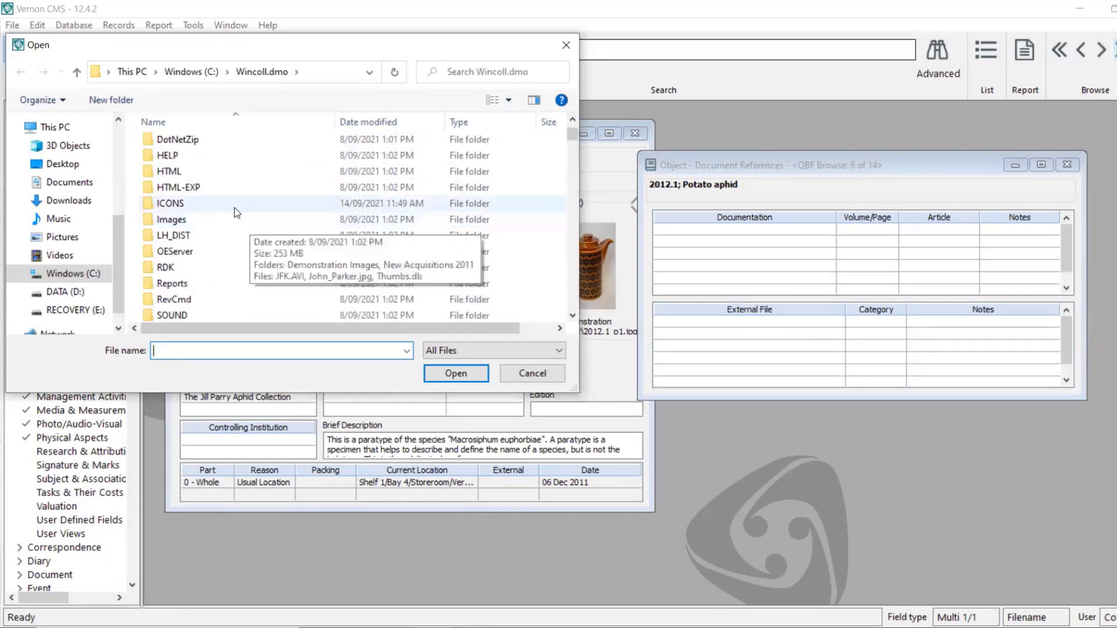
pyautogui.scroll(1, 237, 213)
pyautogui.doubleClick(224, 272)
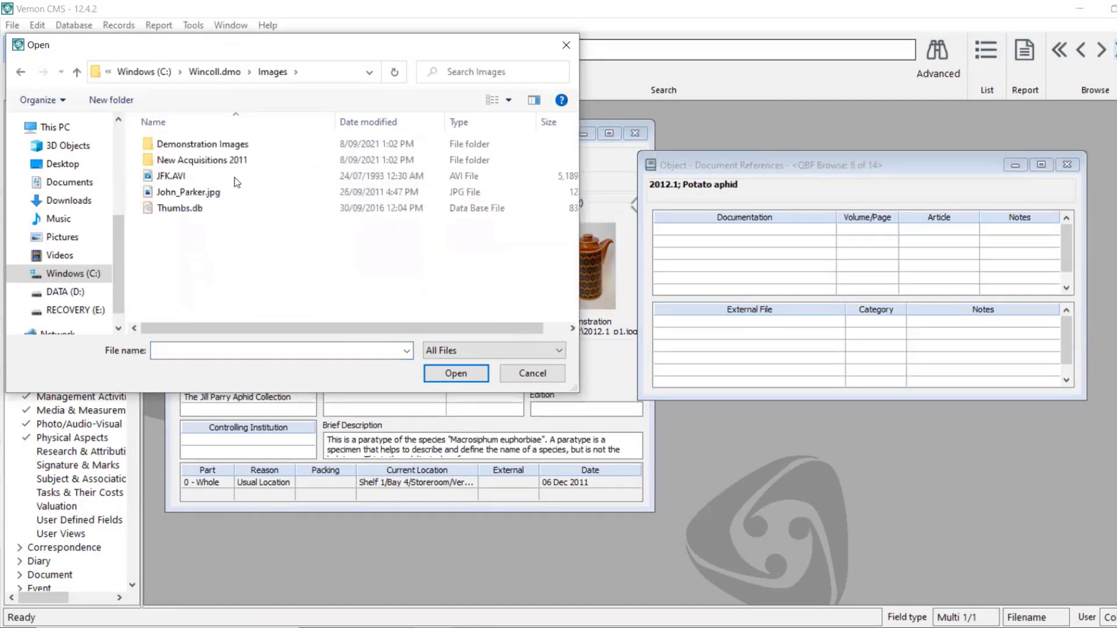
pyautogui.click(224, 192)
pyautogui.click(197, 176)
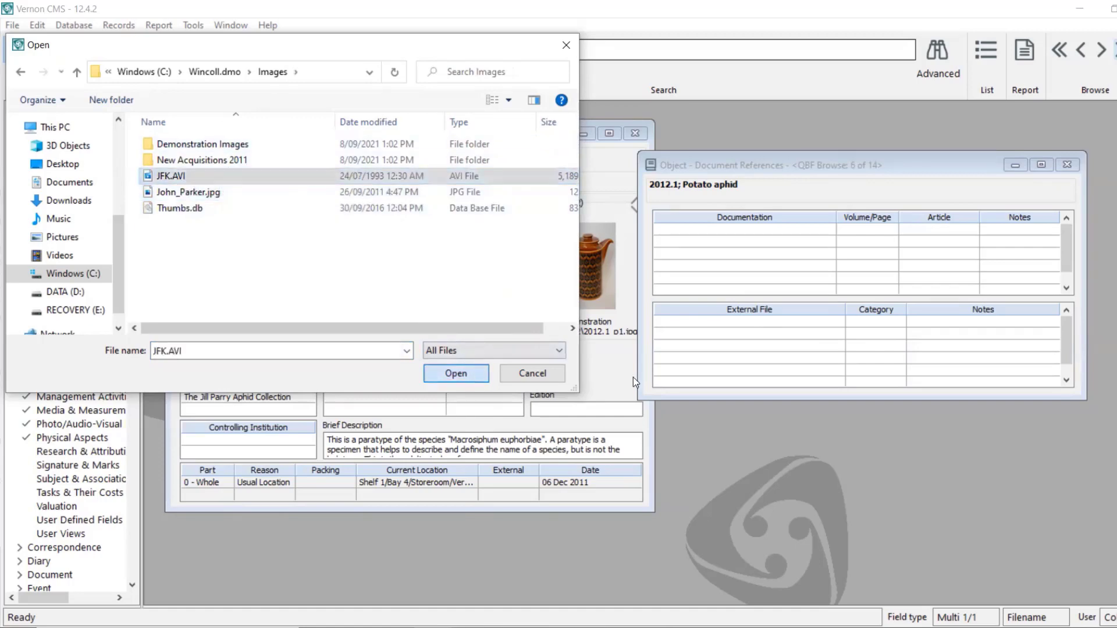
pyautogui.press('Return')
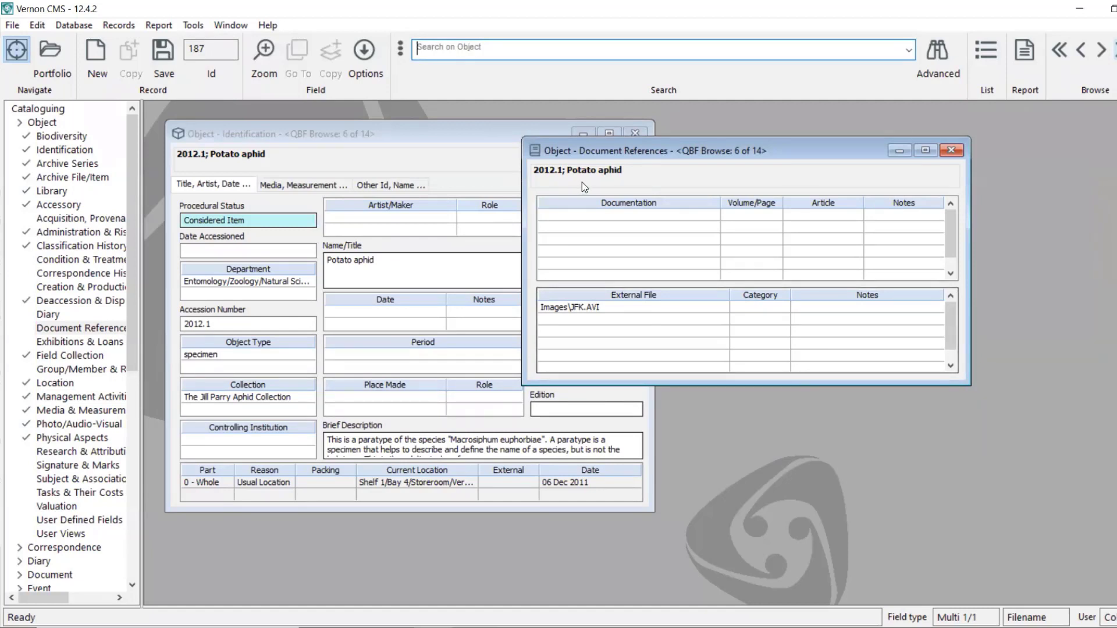
pyautogui.moveTo(754, 158)
pyautogui.mouseDown()
pyautogui.moveTo(895, 163)
pyautogui.moveTo(753, 164)
pyautogui.mouseUp()
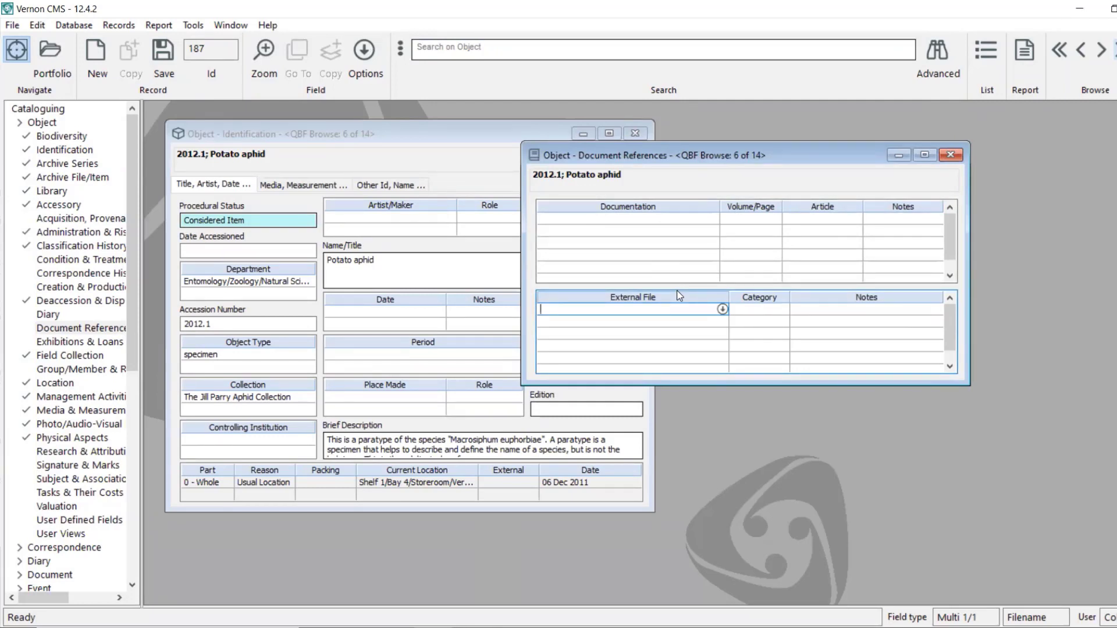
# Step: Switch to File Explorer and open the Demonstration Images folder that contains the 2012 folder
pyautogui.click(387, 627)
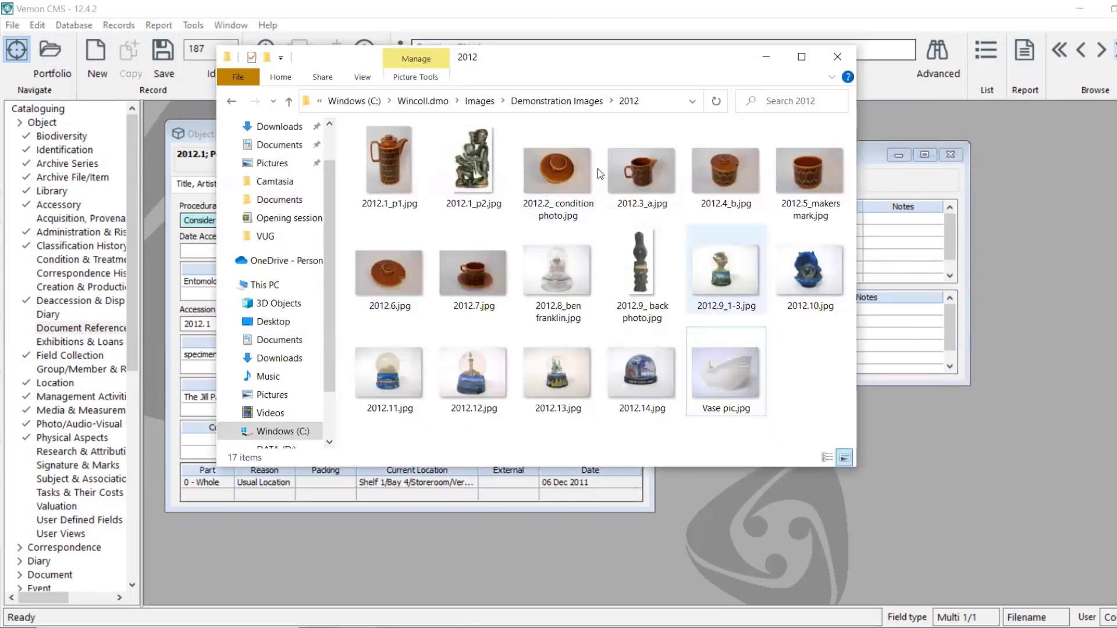
pyautogui.click(567, 102)
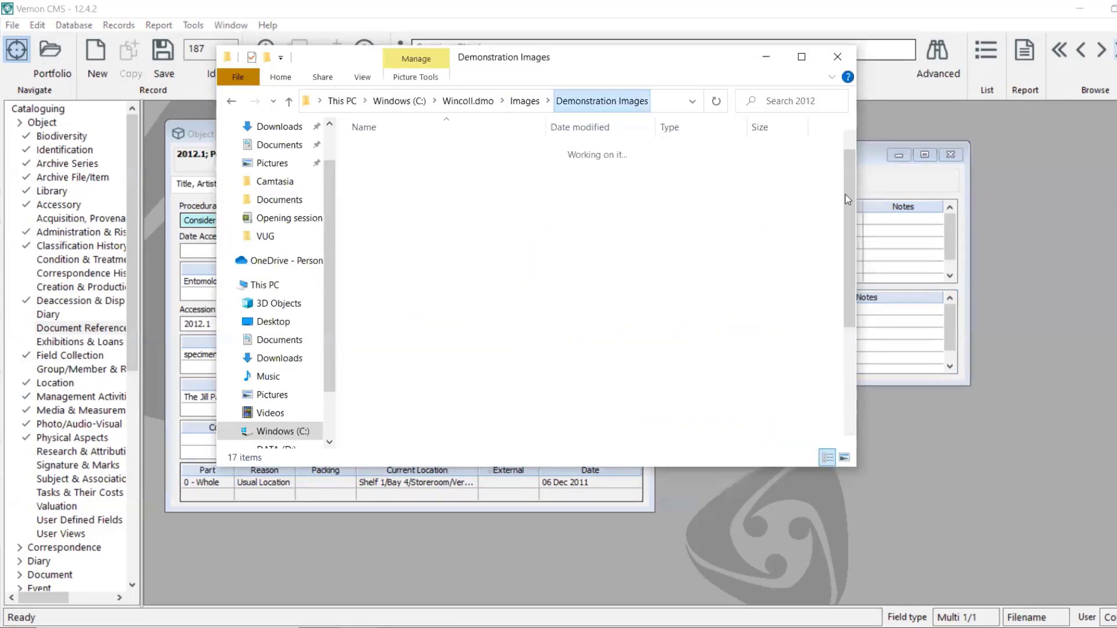
pyautogui.moveTo(846, 199); pyautogui.dragTo(832, 178)
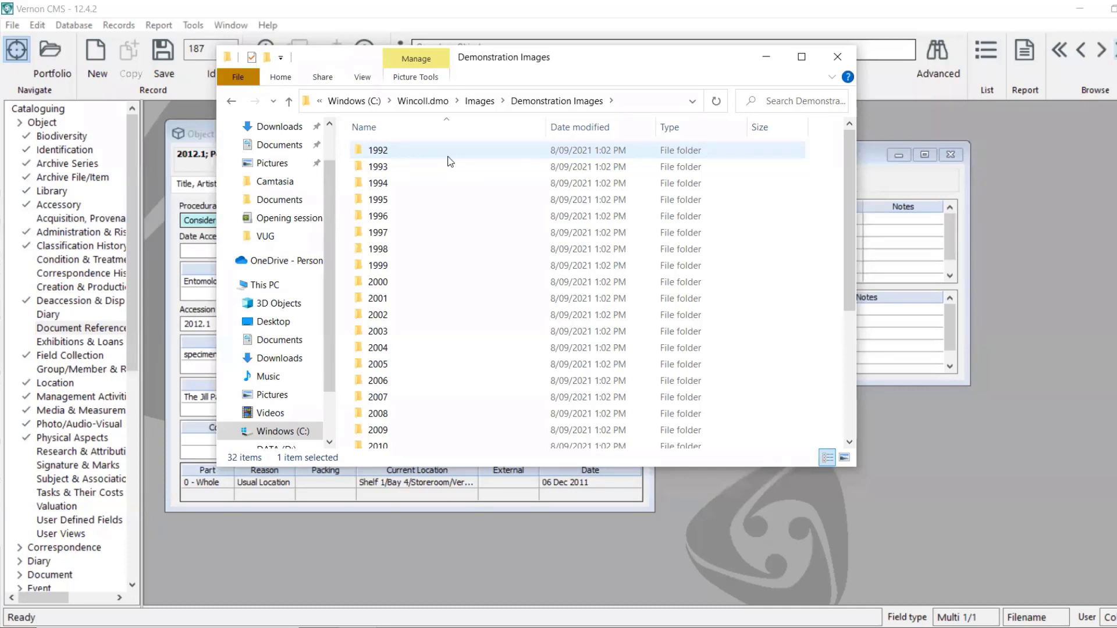
pyautogui.scroll(-4, 451, 163)
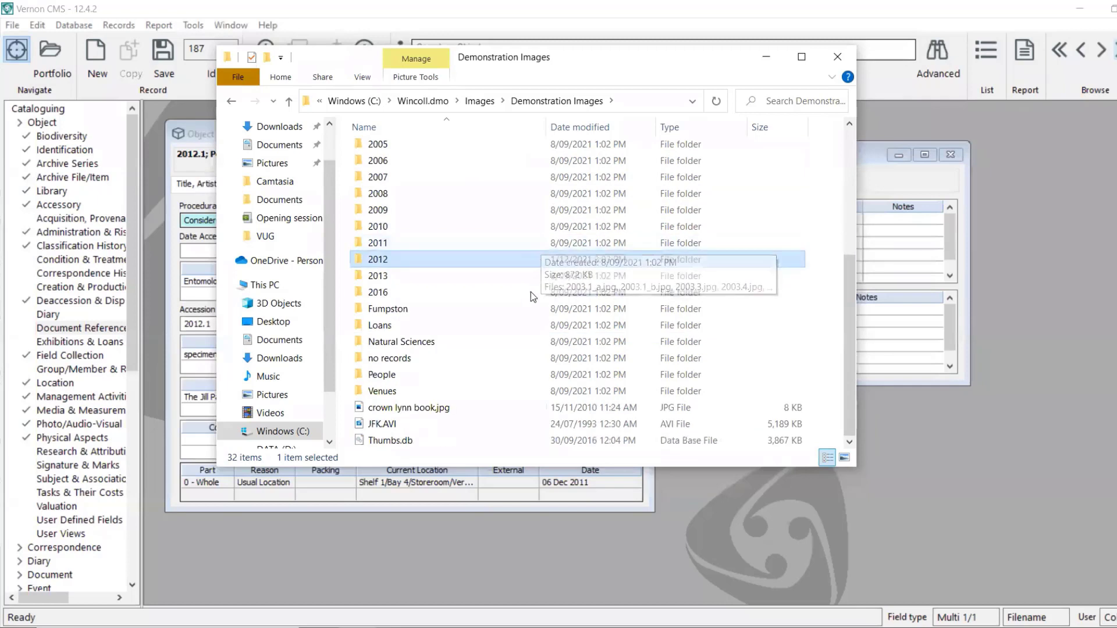
# Step: Rename the folder below 2016 in Demonstration Images by adding the person's first name before the surname
pyautogui.click(429, 316)
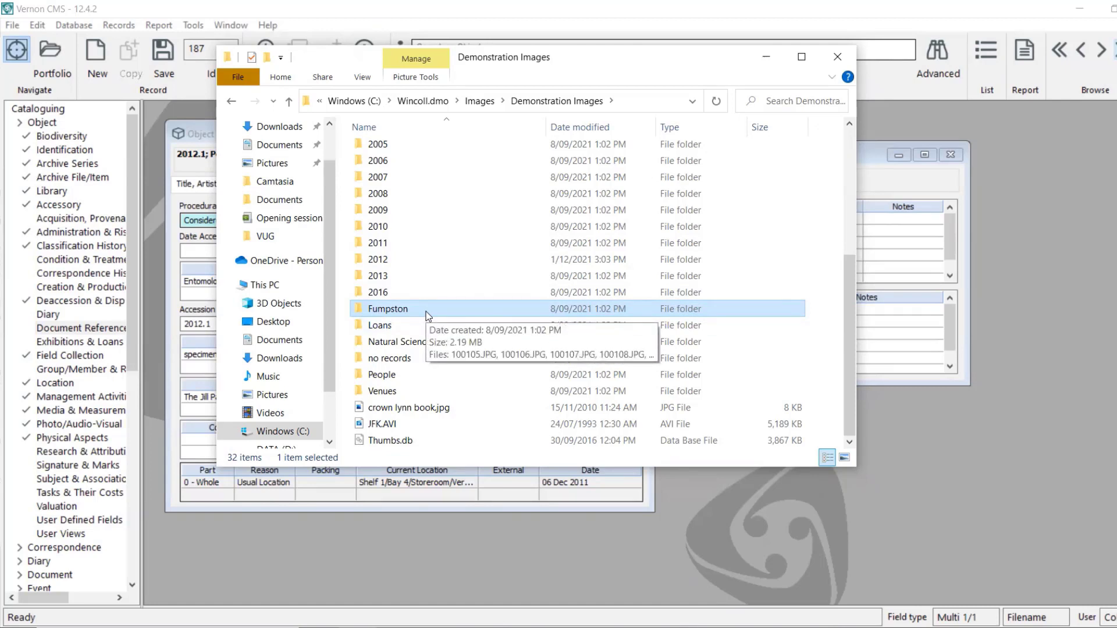
pyautogui.rightClick(426, 311)
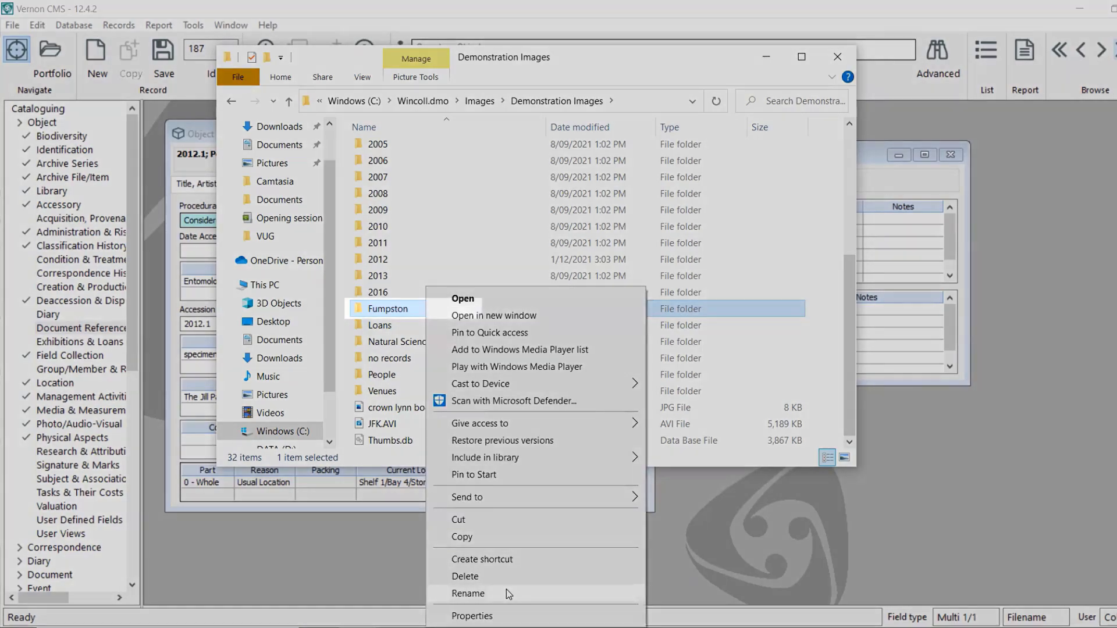
pyautogui.click(506, 591)
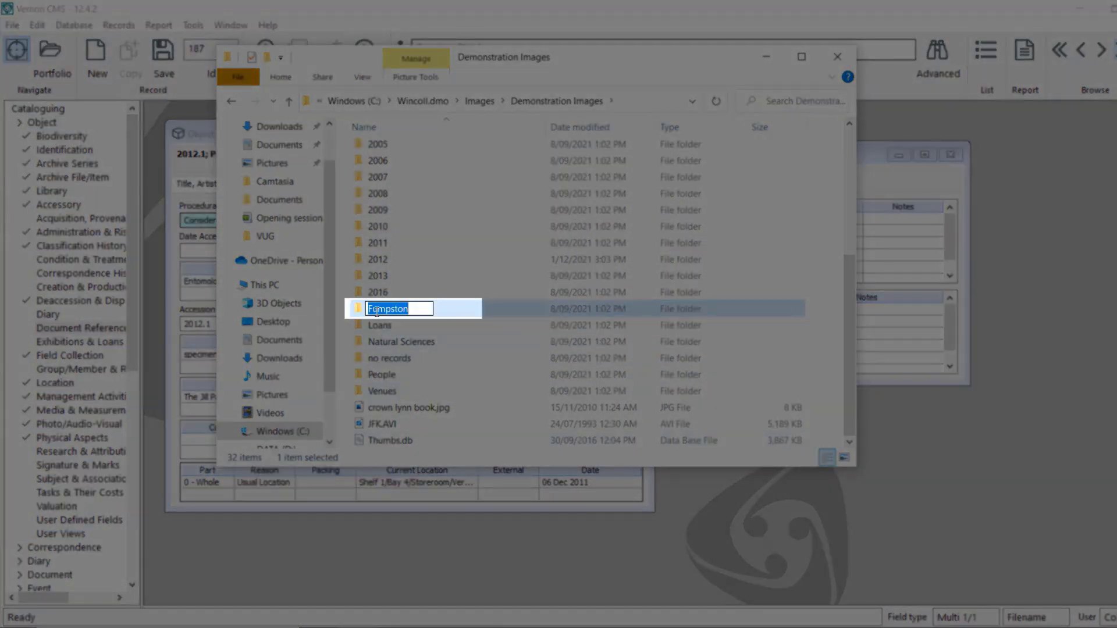
pyautogui.click(376, 310)
pyautogui.write('Rodney')
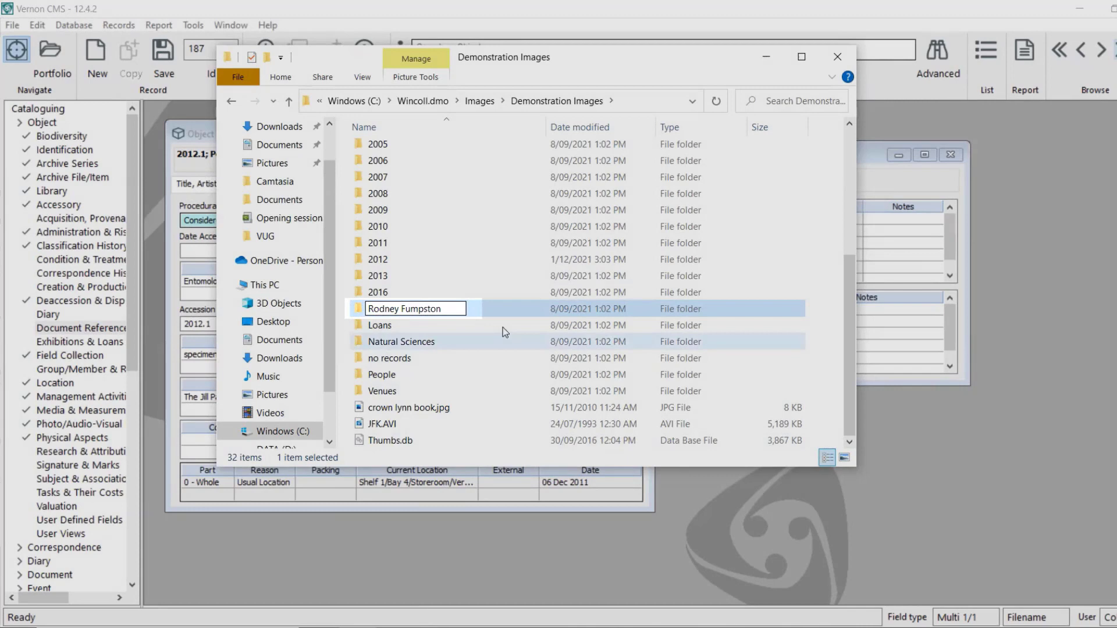
pyautogui.click(503, 326)
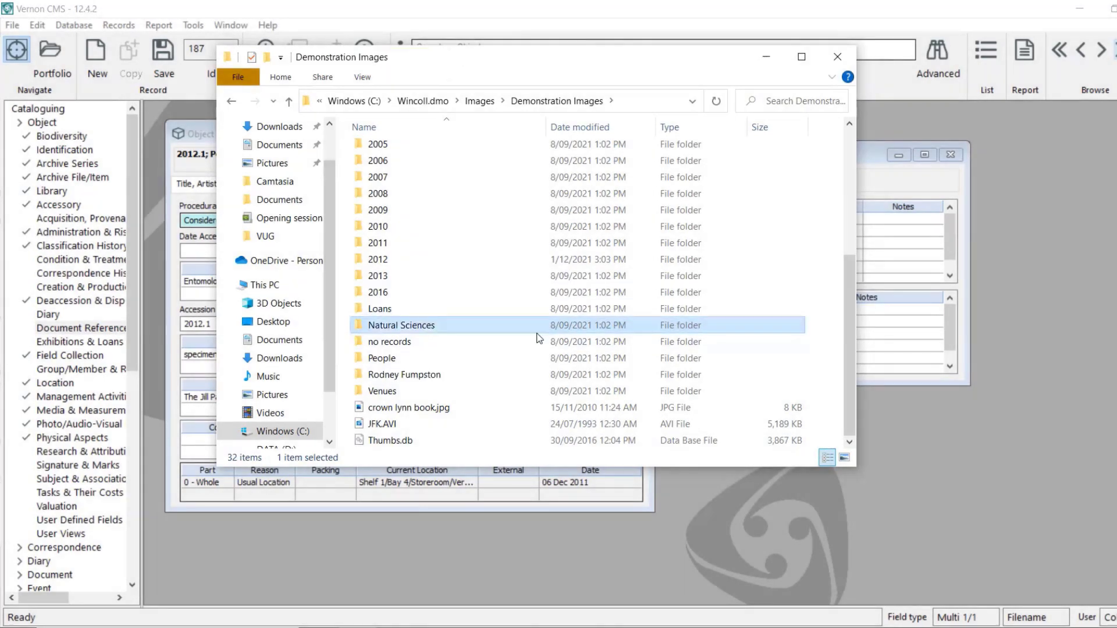
# Step: Open the renamed image folder and examine its full path, especially the folder name between the backslashes
pyautogui.doubleClick(459, 377)
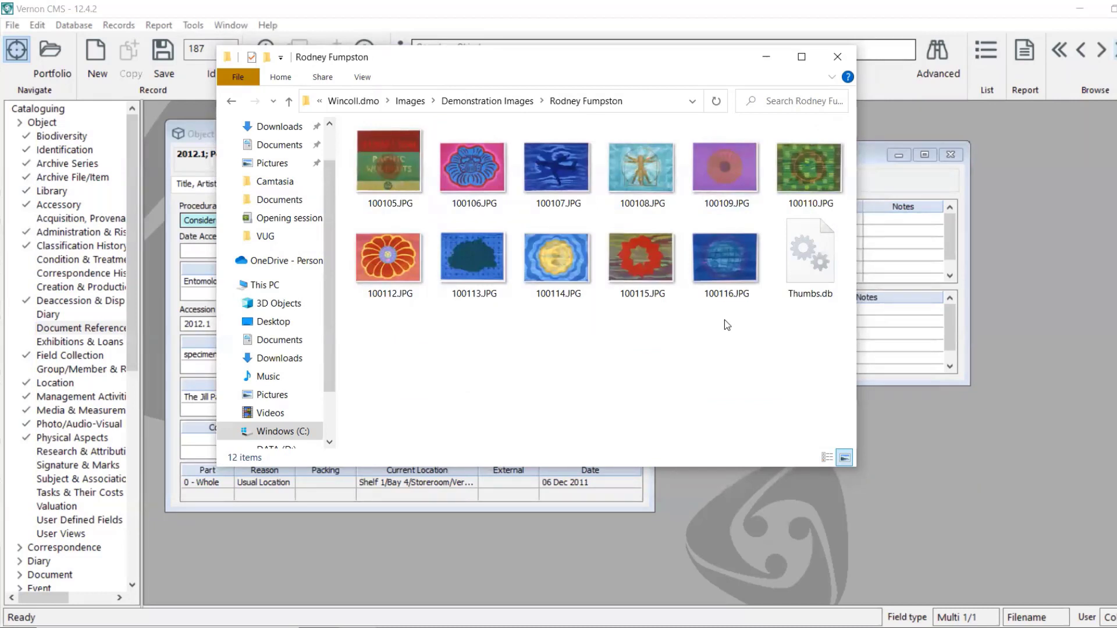
pyautogui.click(650, 107)
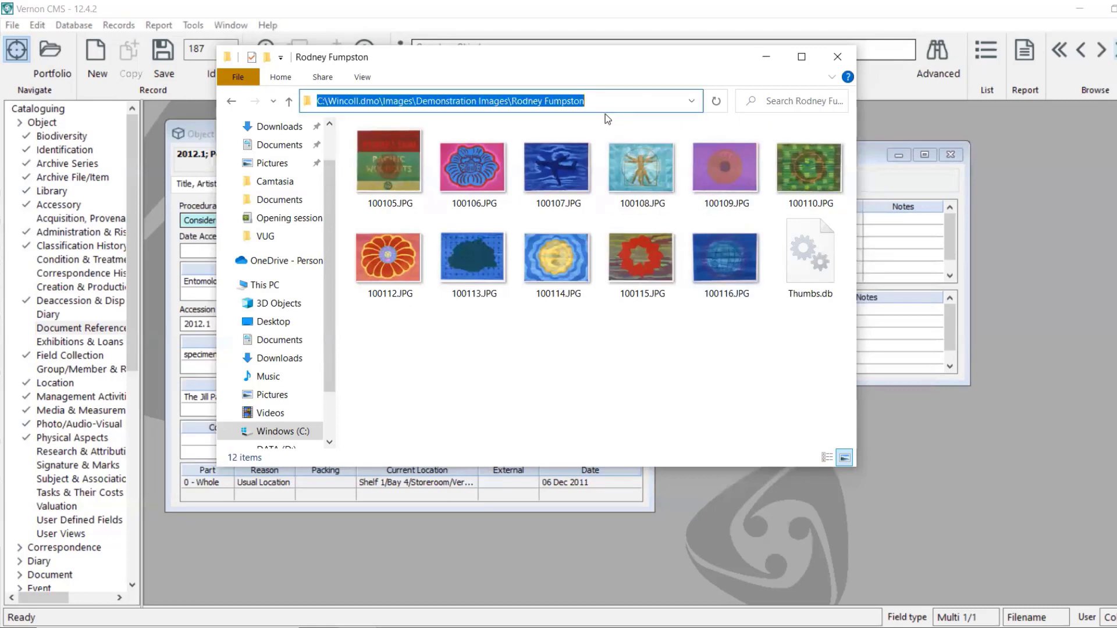
pyautogui.click(513, 102)
pyautogui.moveTo(512, 101); pyautogui.dragTo(509, 101)
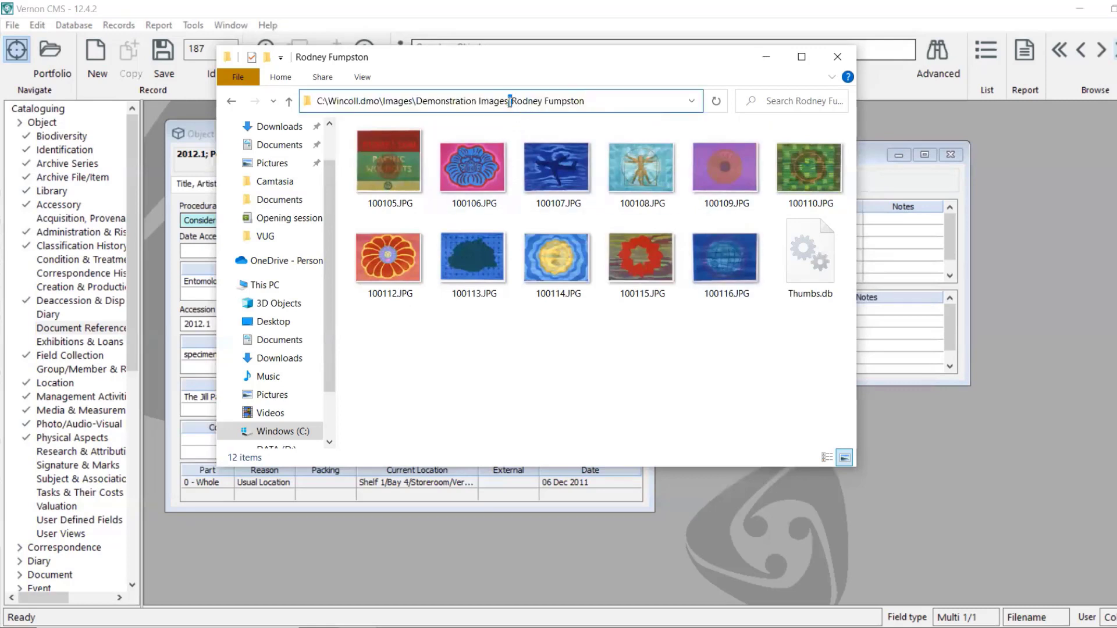
pyautogui.moveTo(601, 100); pyautogui.dragTo(512, 101)
pyautogui.click(609, 103)
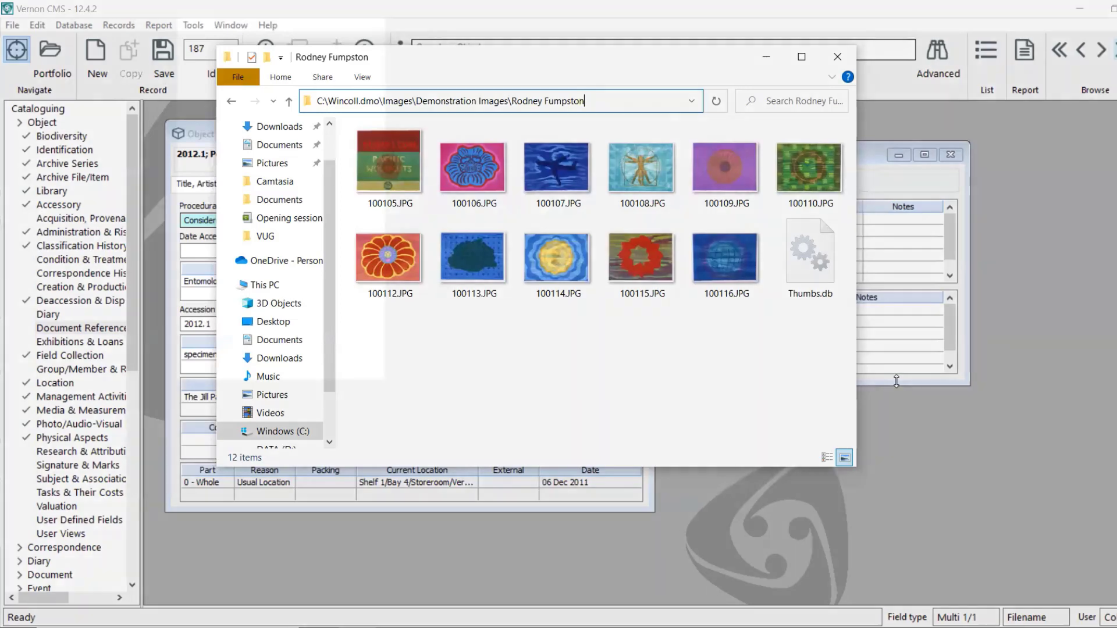
# Step: Switch back to Vernon CMS, open Text Find and Replace, and choose Photo/Audio-Visual as the file to update
pyautogui.click(193, 25)
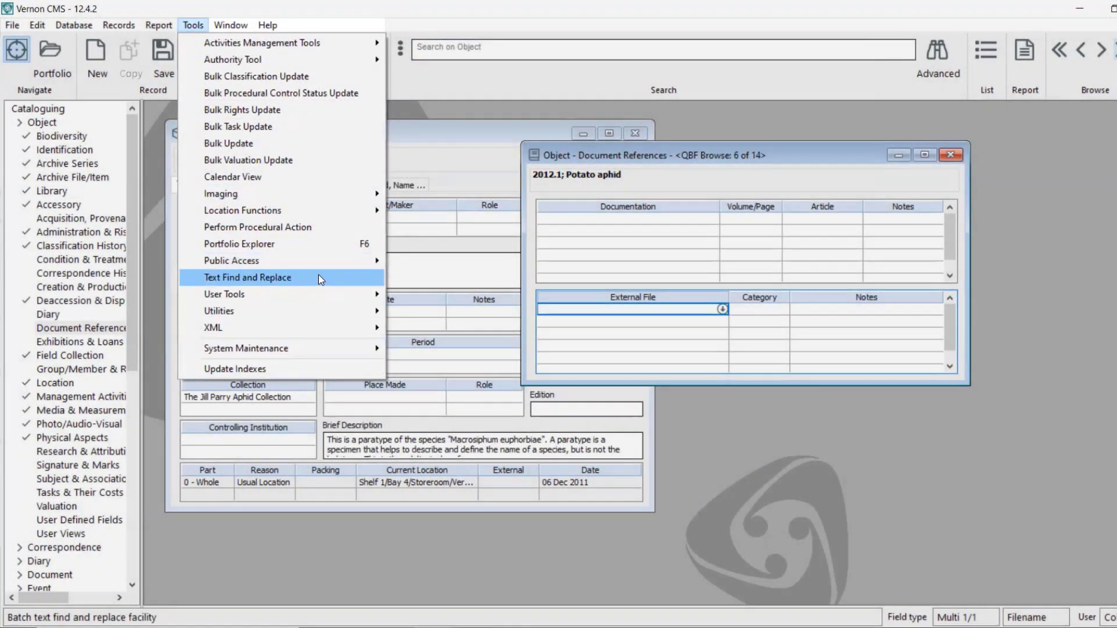
pyautogui.click(318, 277)
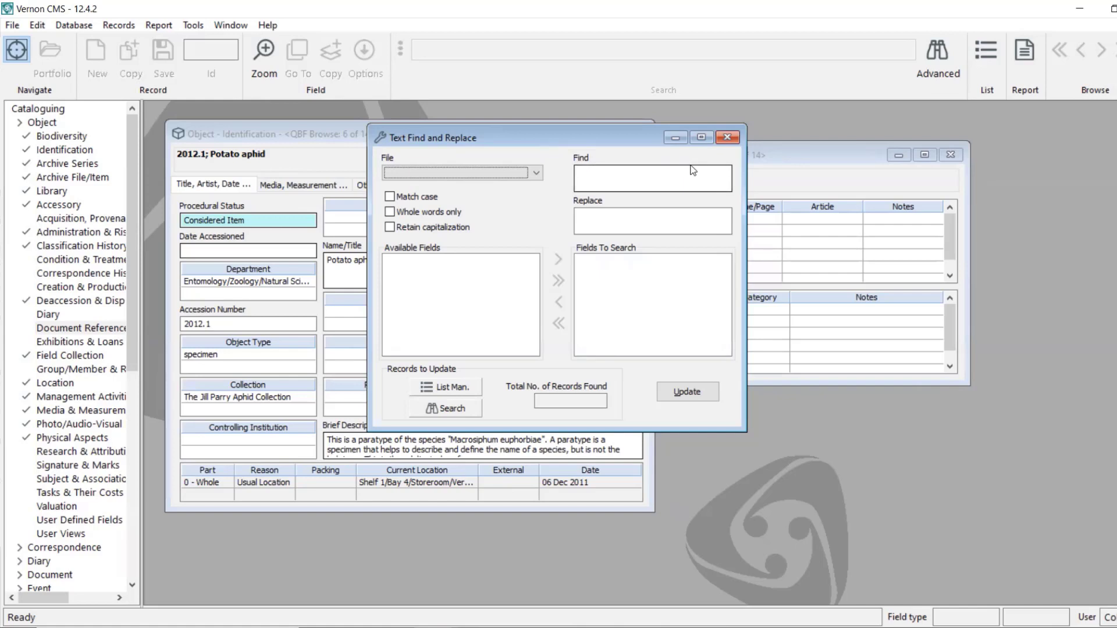
pyautogui.click(528, 174)
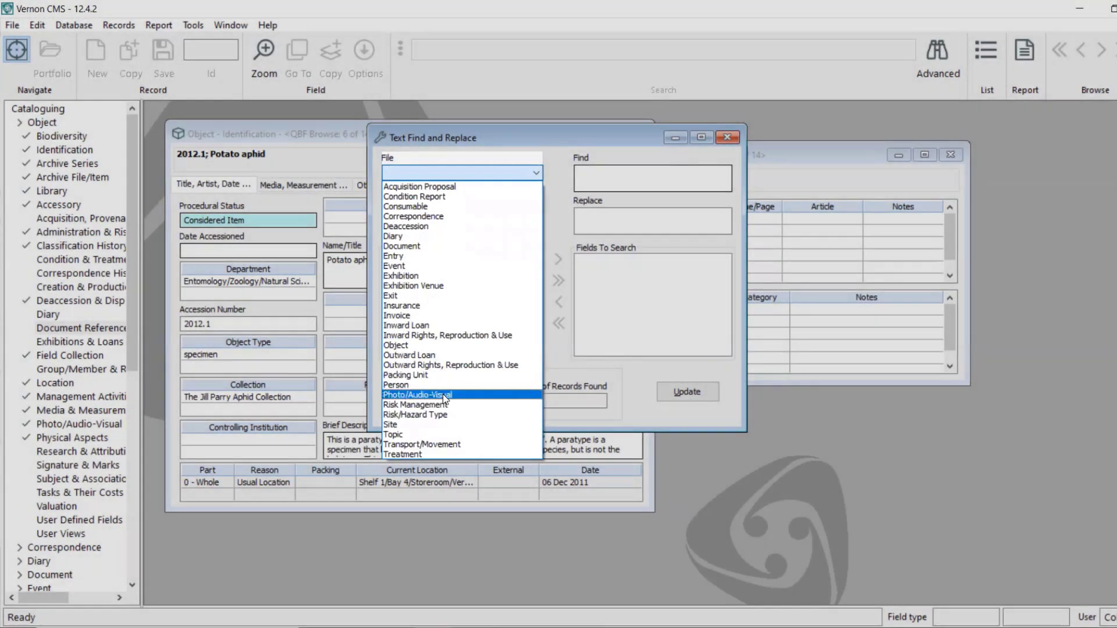
pyautogui.click(442, 394)
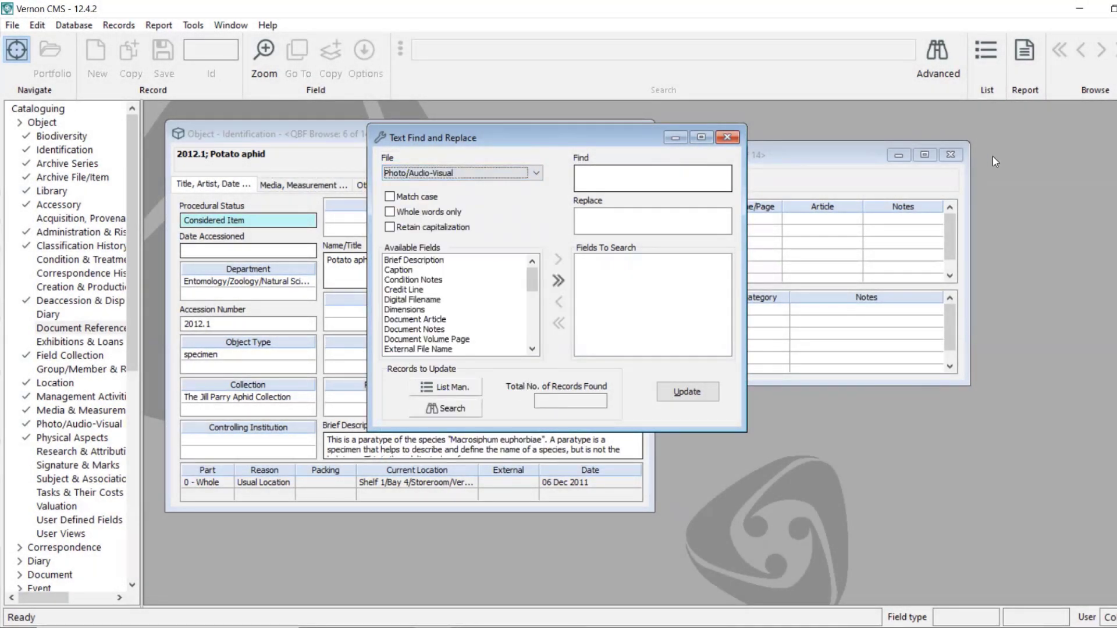
# Step: Close the Document References and Identification windows, leaving Text Find and Replace open in a clear position
pyautogui.click(953, 153)
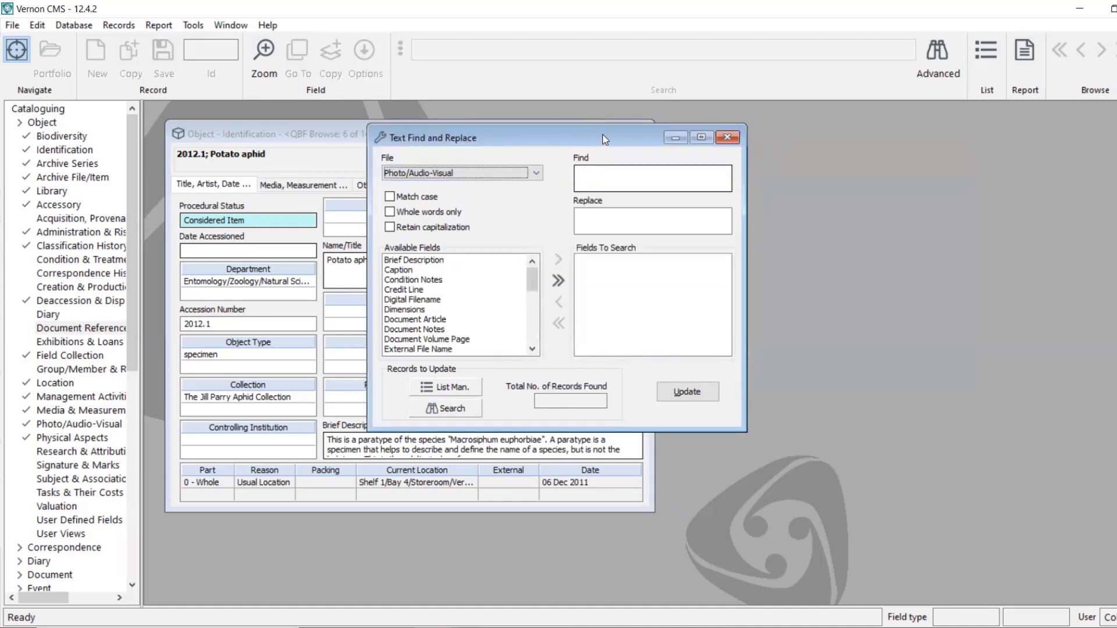
pyautogui.moveTo(604, 139); pyautogui.dragTo(576, 173)
pyautogui.click(640, 134)
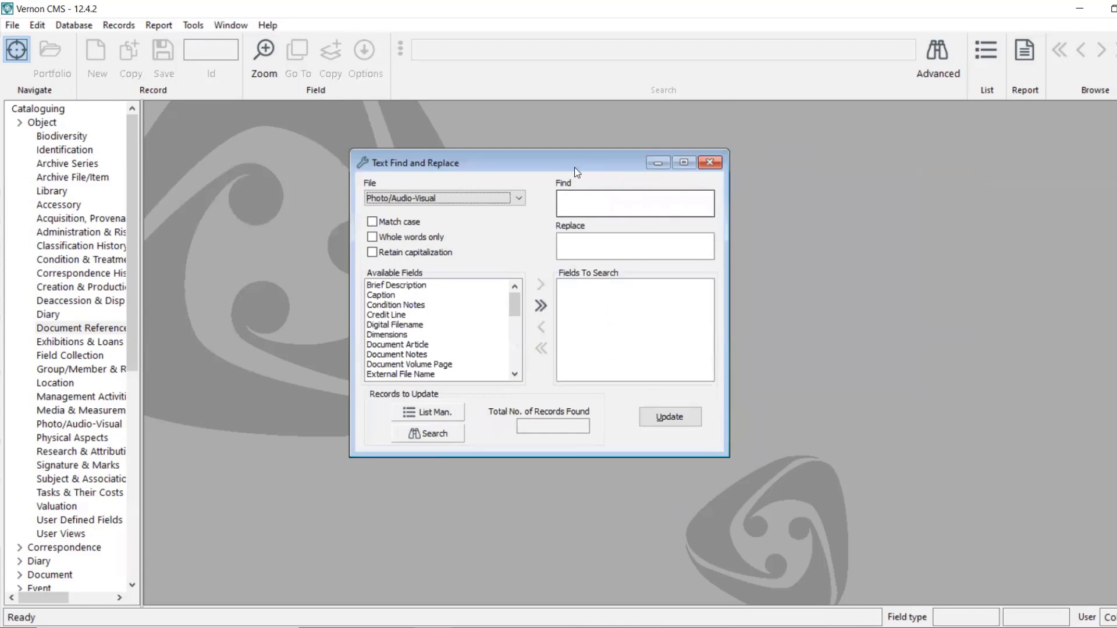
# Step: Set the find text to the person's surname and the replacement to the full name, each enclosed in backslashes
pyautogui.click(629, 202)
pyautogui.write('\\')
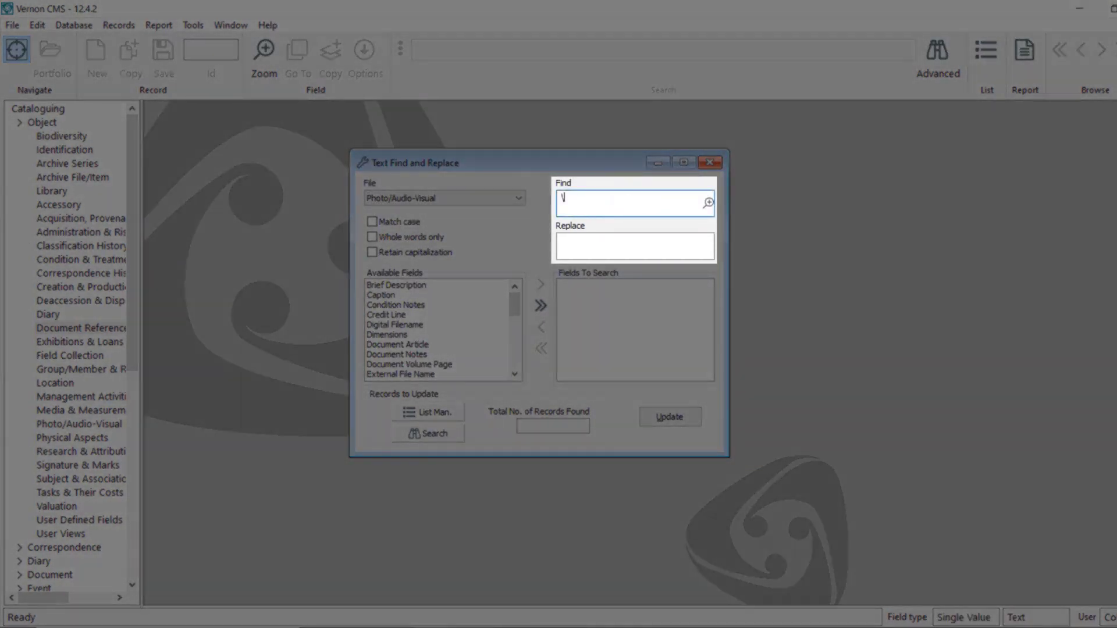
pyautogui.write('Fumpston\\')
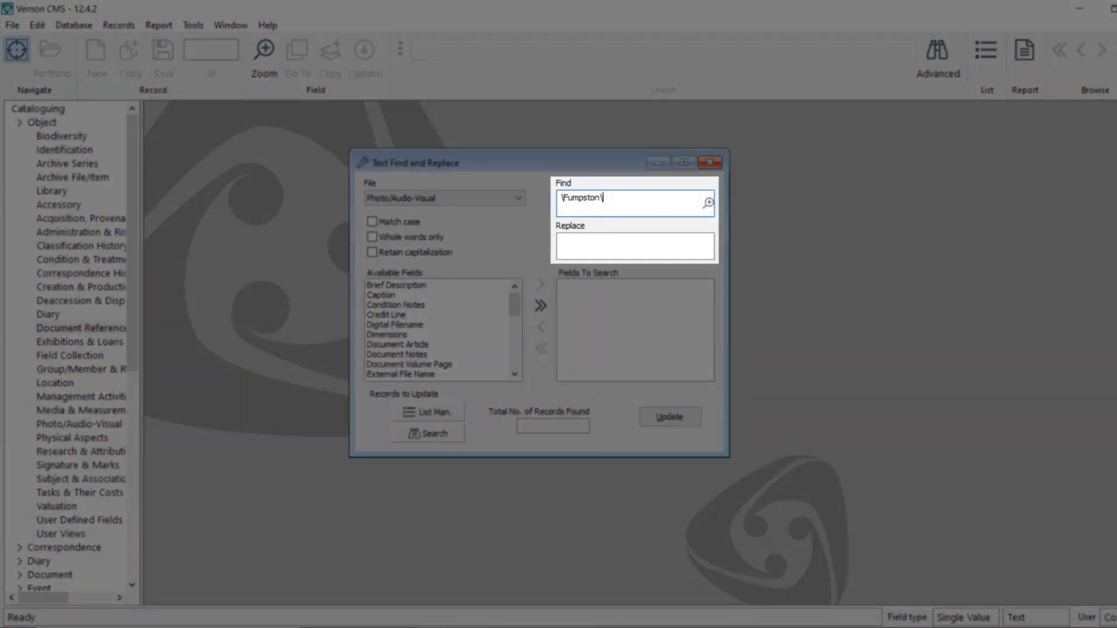
pyautogui.click(651, 242)
pyautogui.write('\\Rodney Fumpsot')
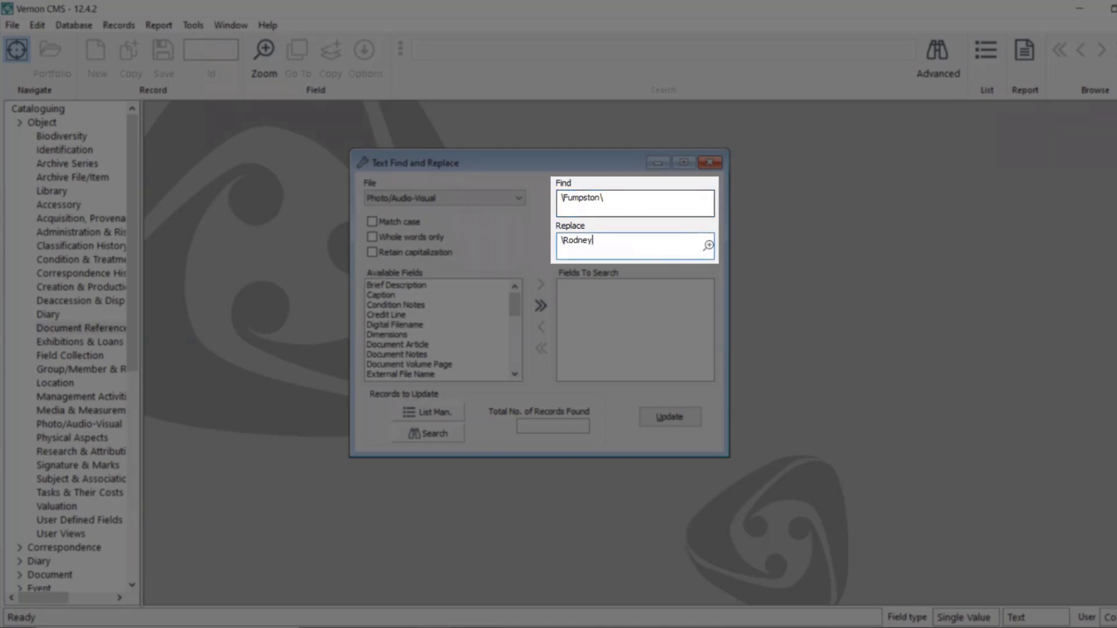
pyautogui.press('BackSpace')
pyautogui.press('BackSpace')
pyautogui.write('ton\\')
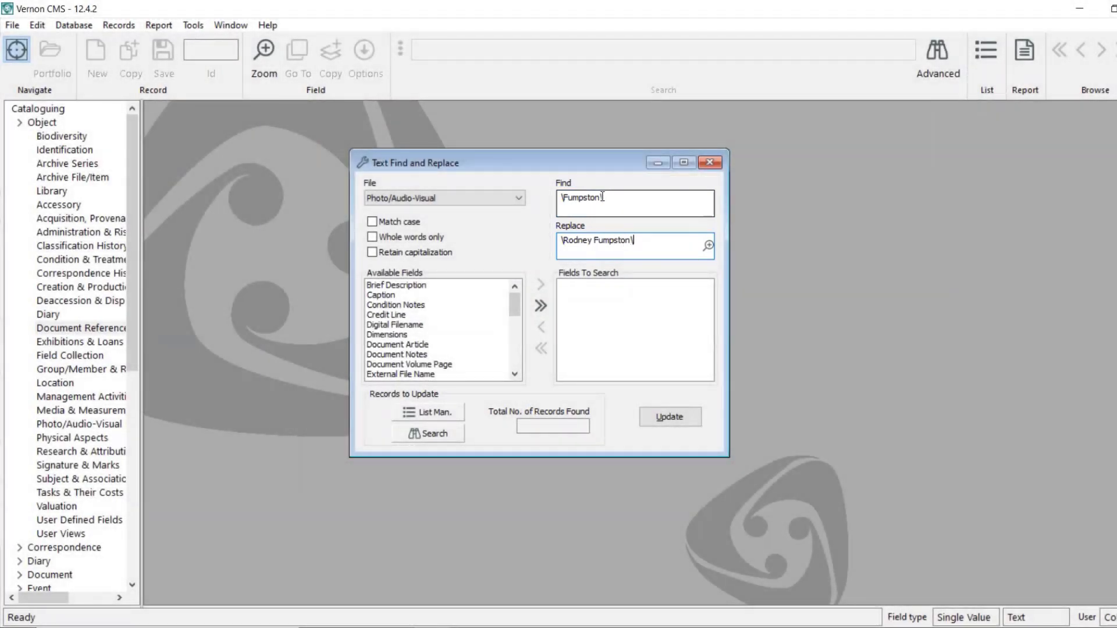
pyautogui.moveTo(608, 198); pyautogui.dragTo(556, 205)
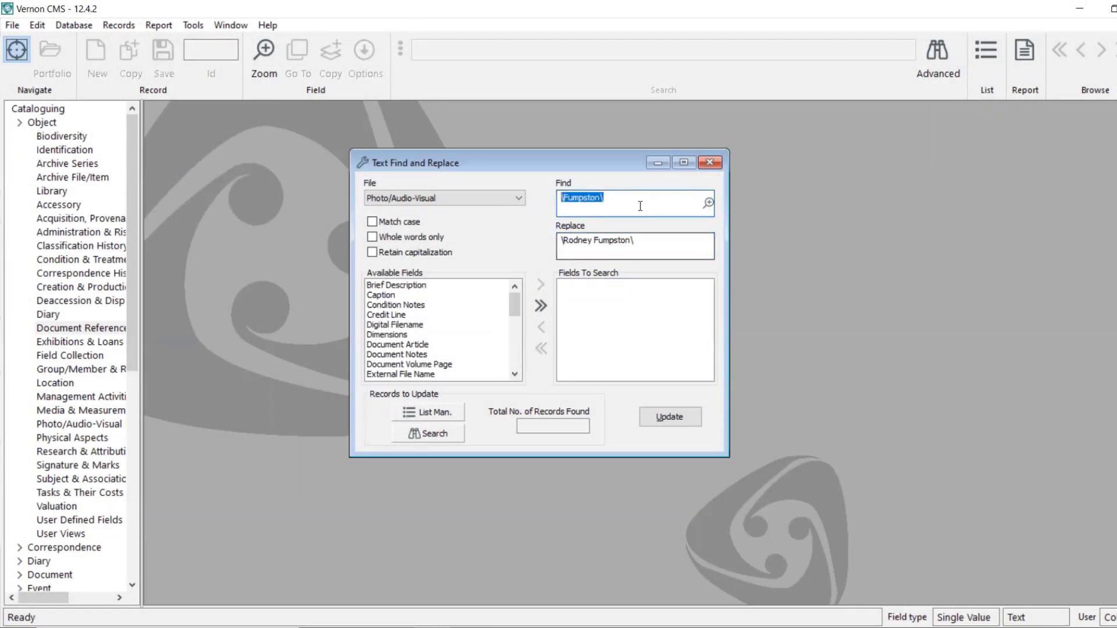
pyautogui.press('Tab')
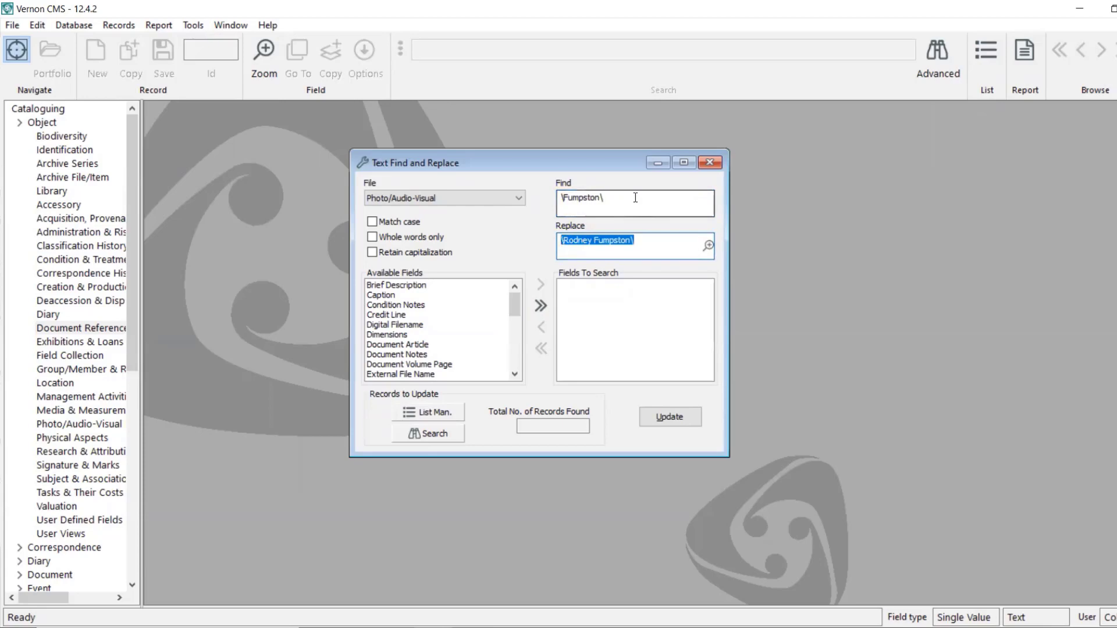
# Step: Add Digital Filename to the fields to search and try to run the update without choosing any records
pyautogui.click(635, 198)
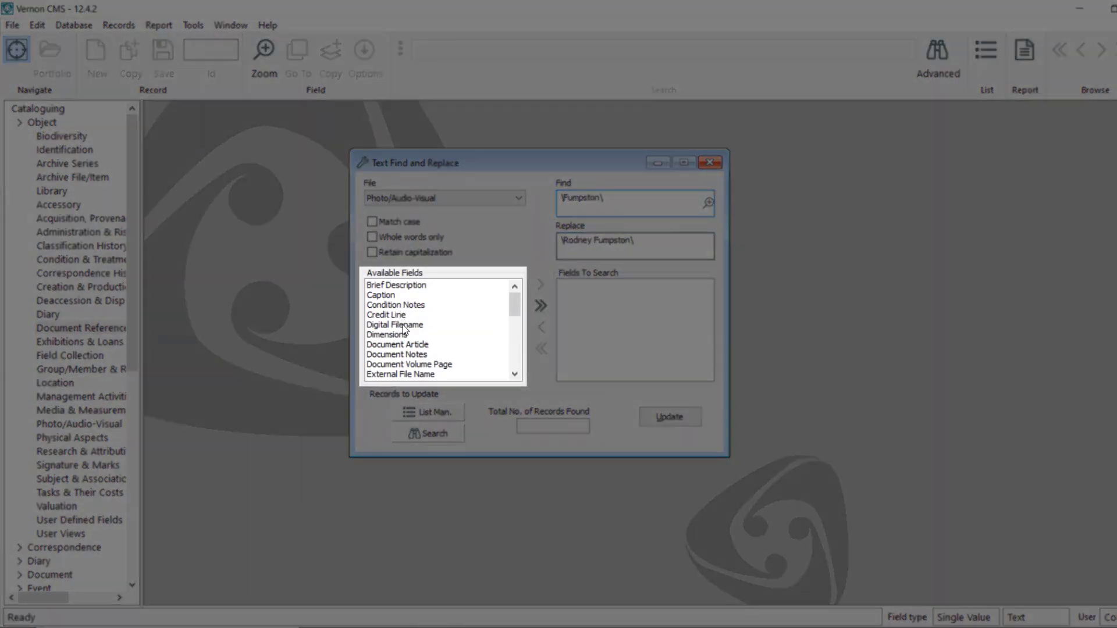
pyautogui.click(403, 325)
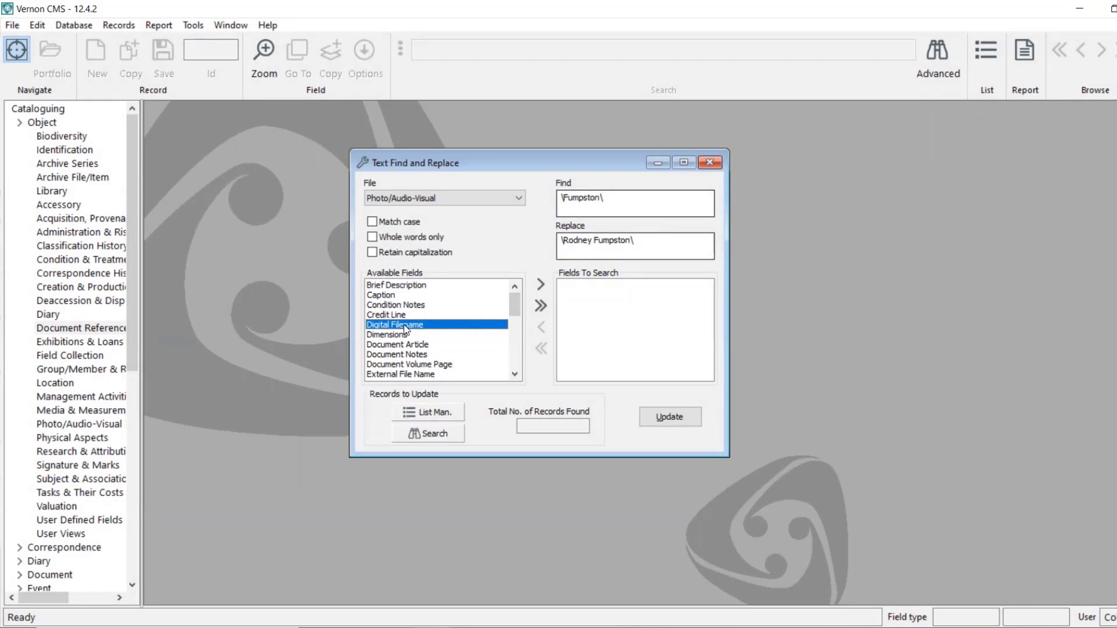
pyautogui.doubleClick(403, 324)
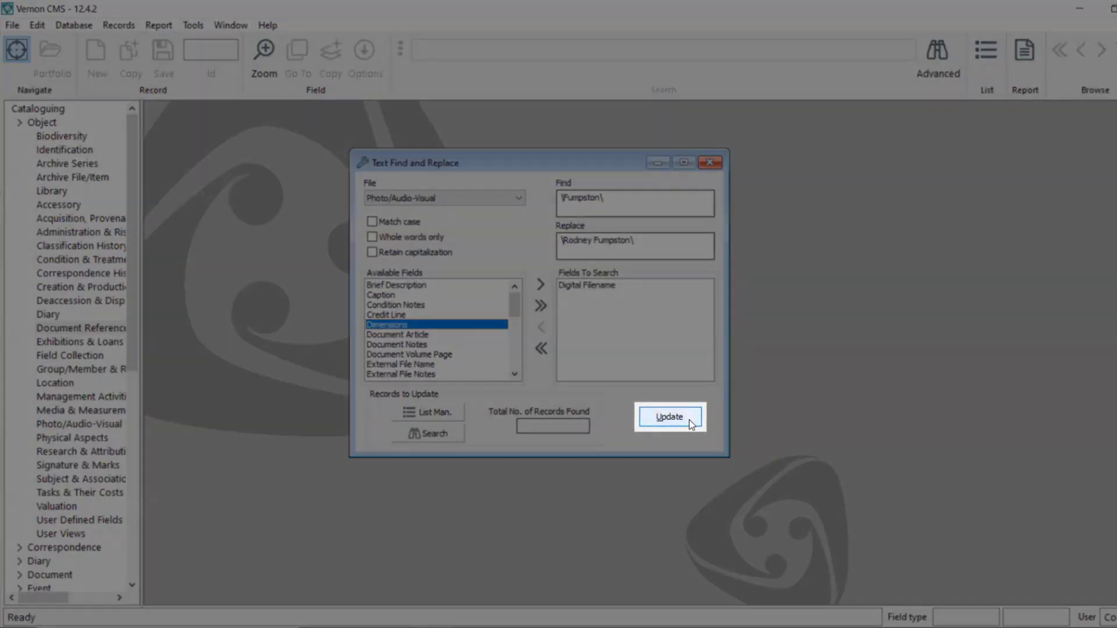
pyautogui.click(688, 419)
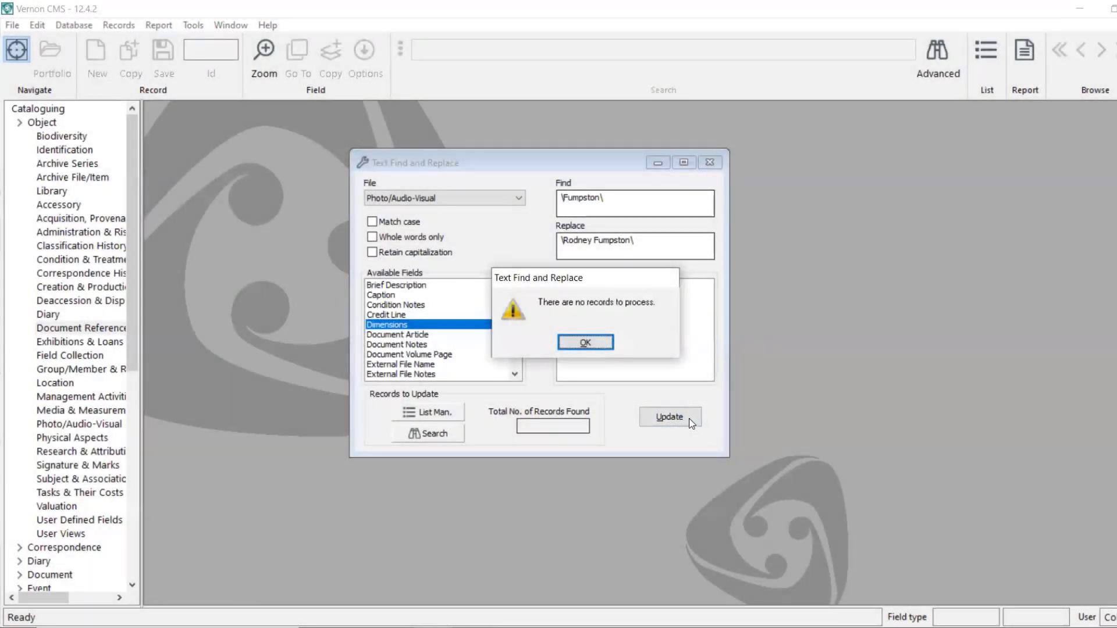
pyautogui.click(598, 341)
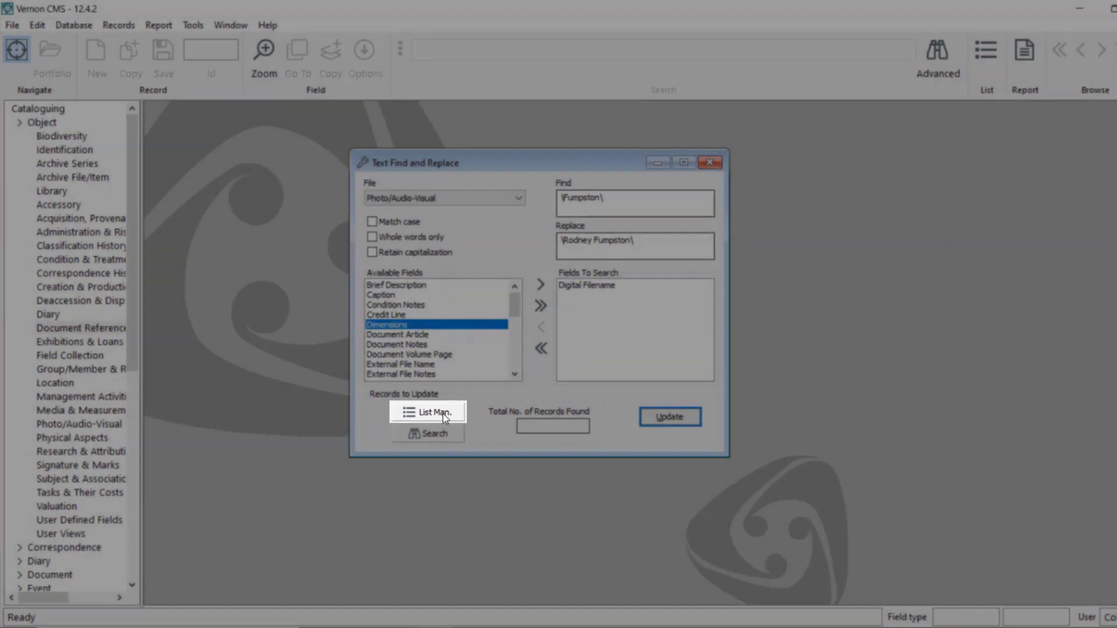
# Step: Load all Photo/Audio-Visual records as the records to update, and look briefly at the Advanced Search alternative
pyautogui.click(442, 414)
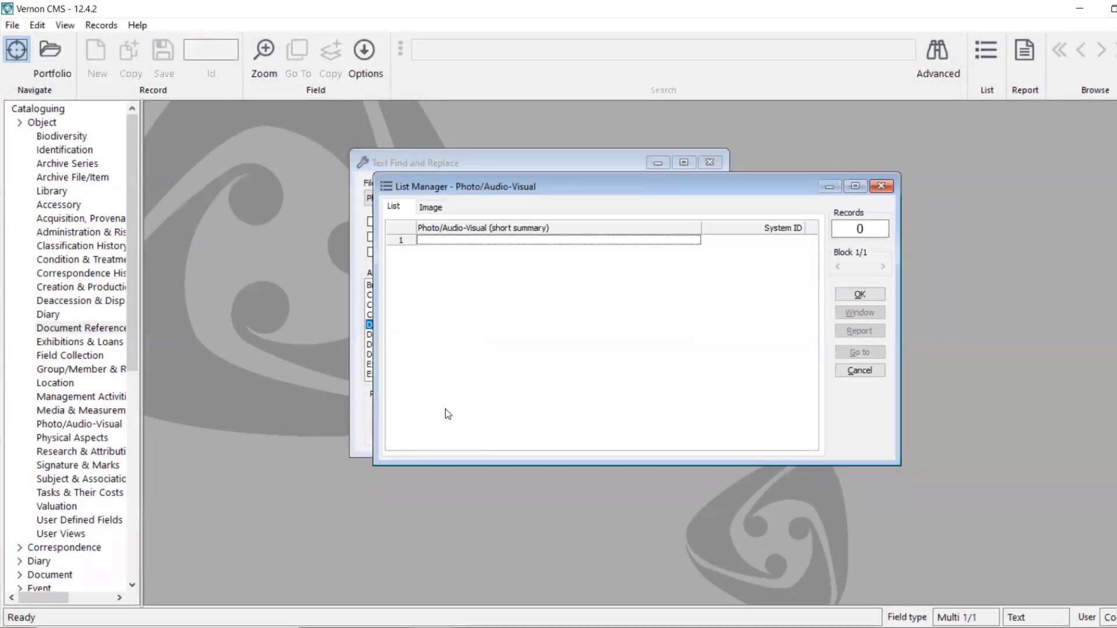
pyautogui.click(98, 26)
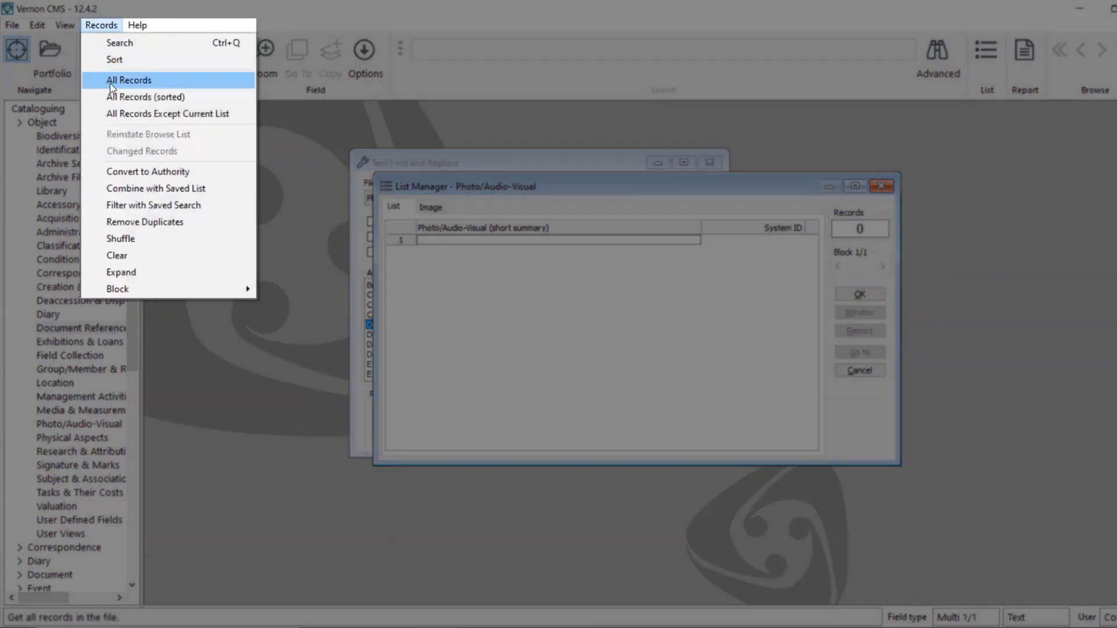
pyautogui.click(110, 83)
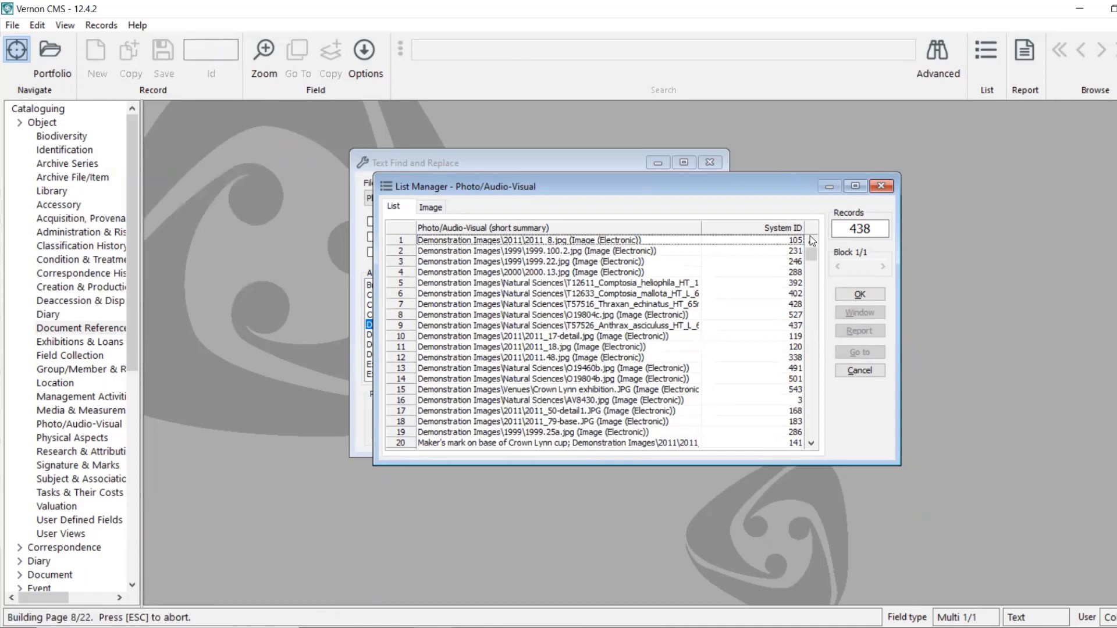
pyautogui.click(862, 294)
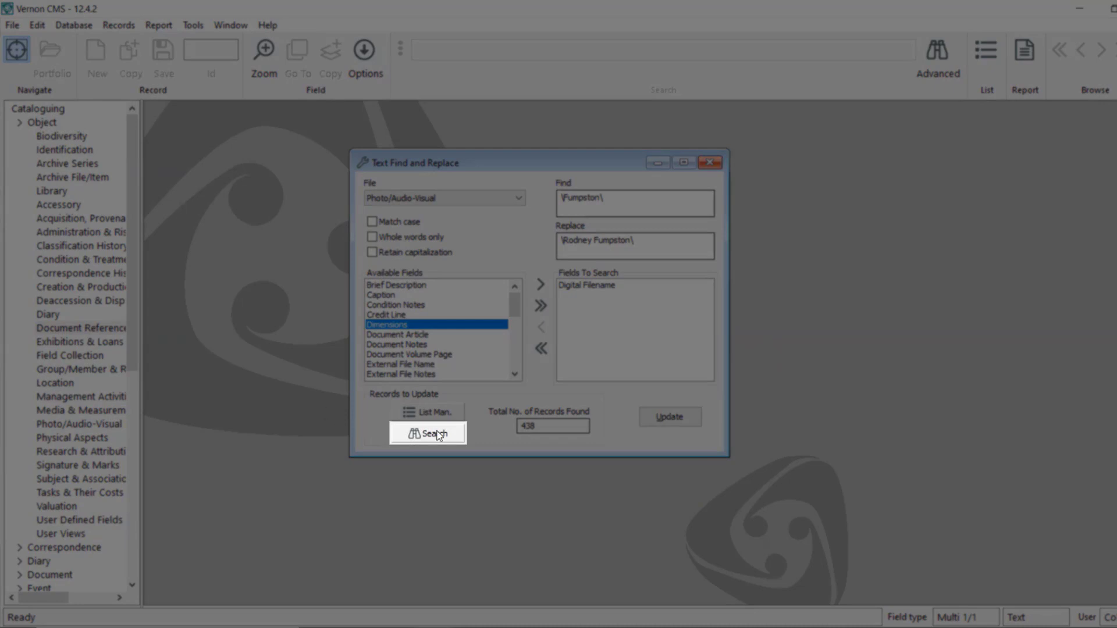
pyautogui.click(437, 436)
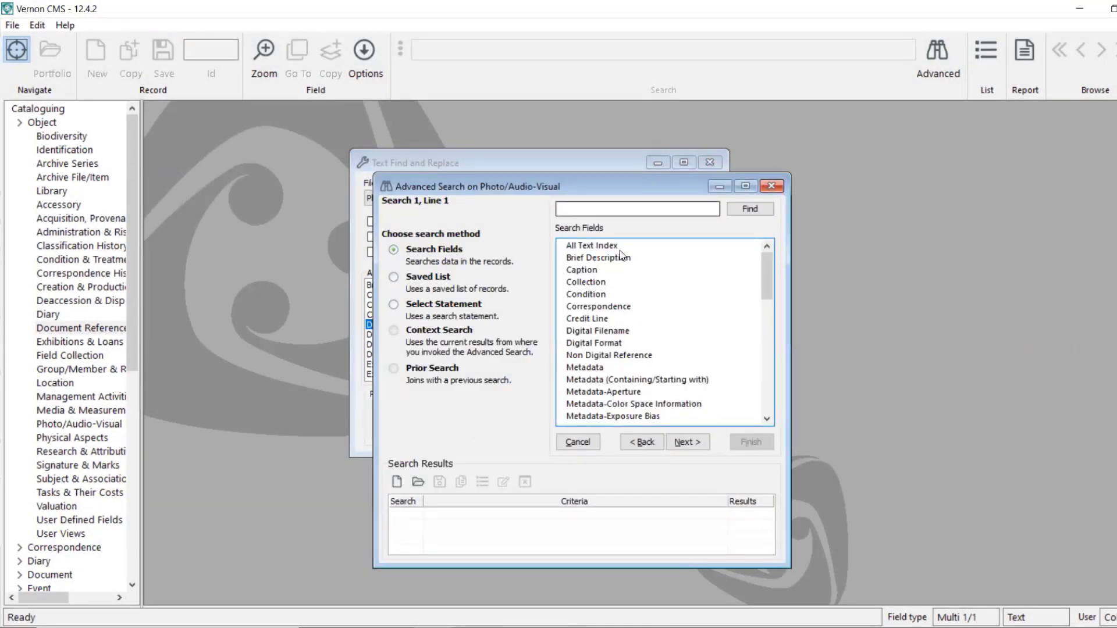
pyautogui.click(775, 188)
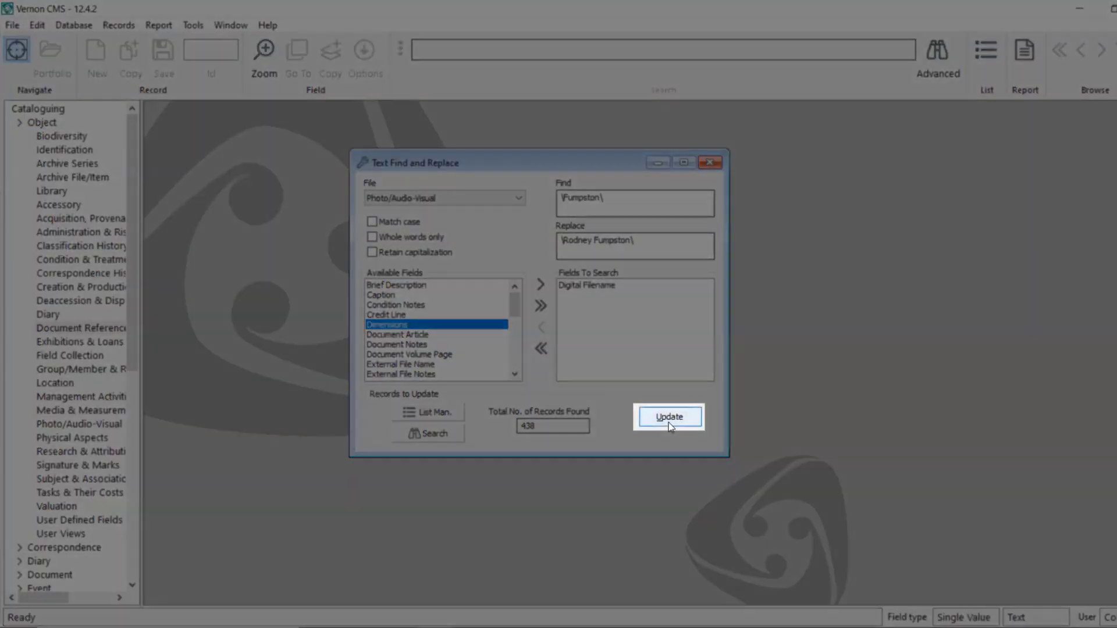
# Step: Run the update, replace the folder name in all records, and close Text Find and Replace
pyautogui.click(669, 417)
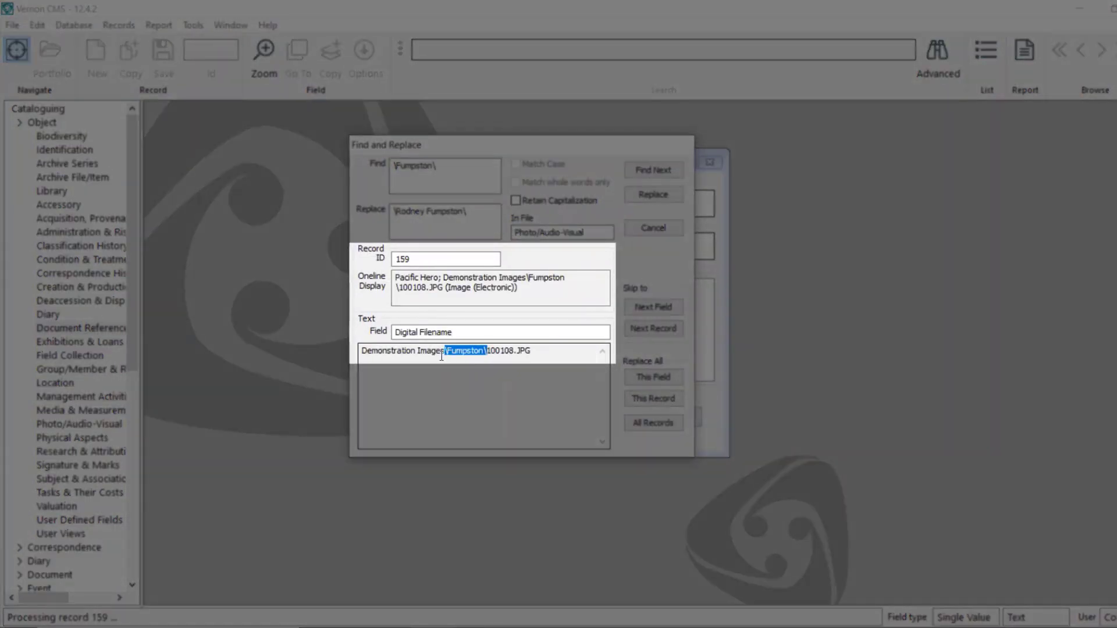
pyautogui.click(491, 355)
pyautogui.moveTo(487, 351); pyautogui.dragTo(444, 351)
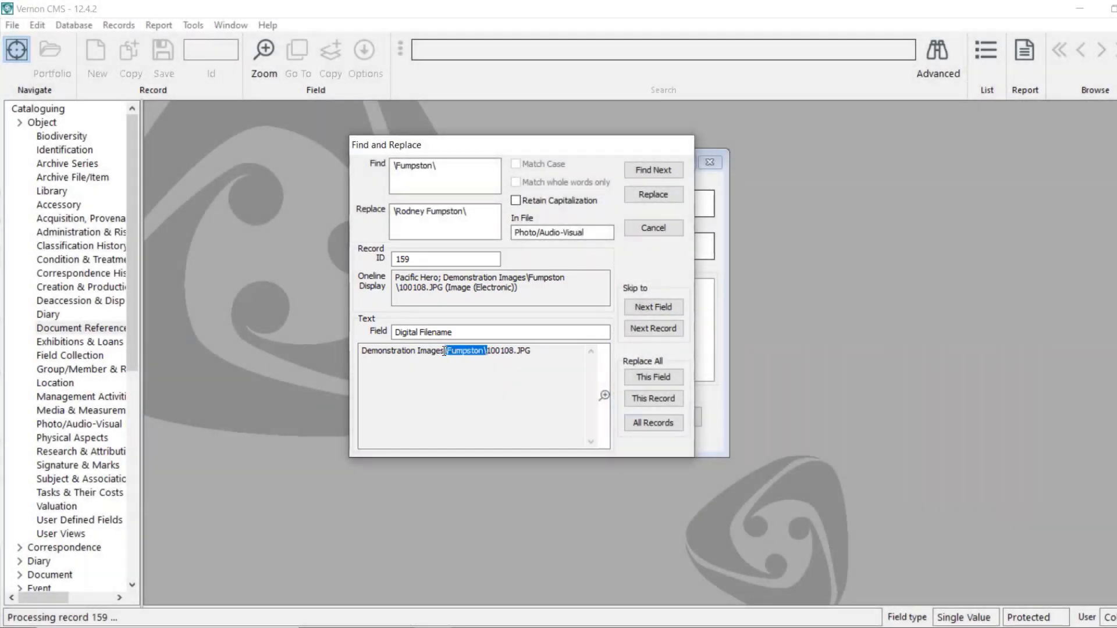
pyautogui.click(553, 347)
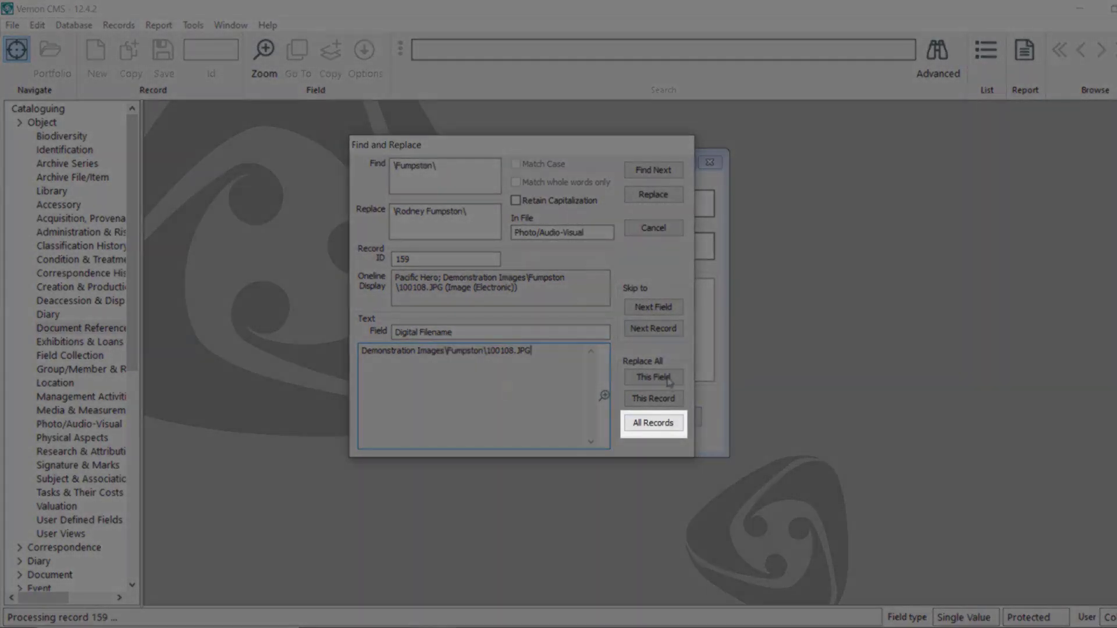
pyautogui.click(669, 423)
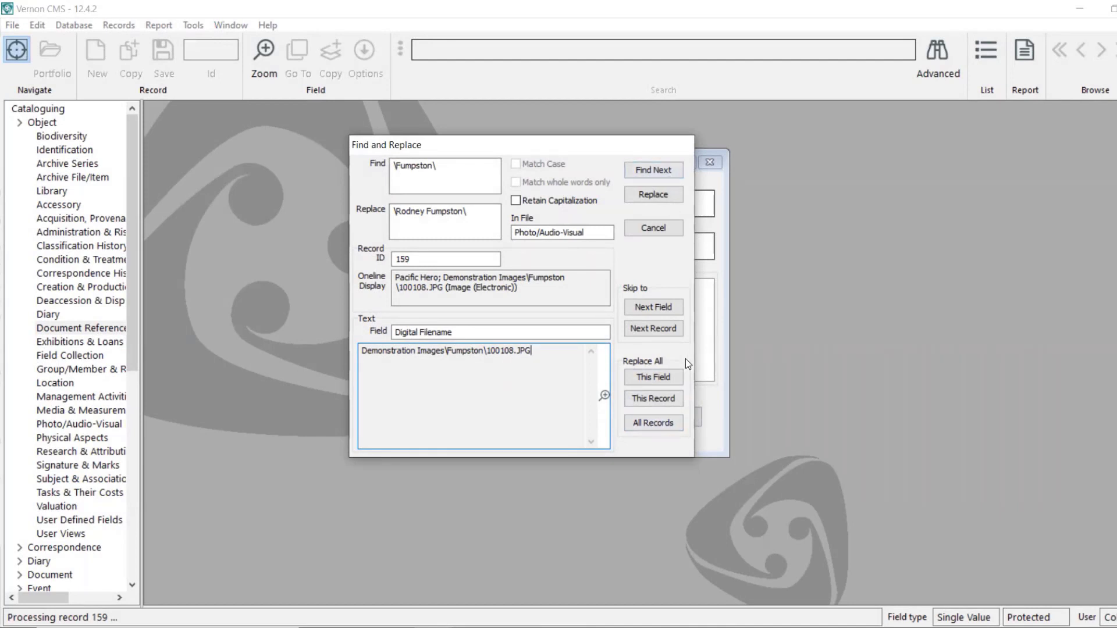
pyautogui.click(671, 425)
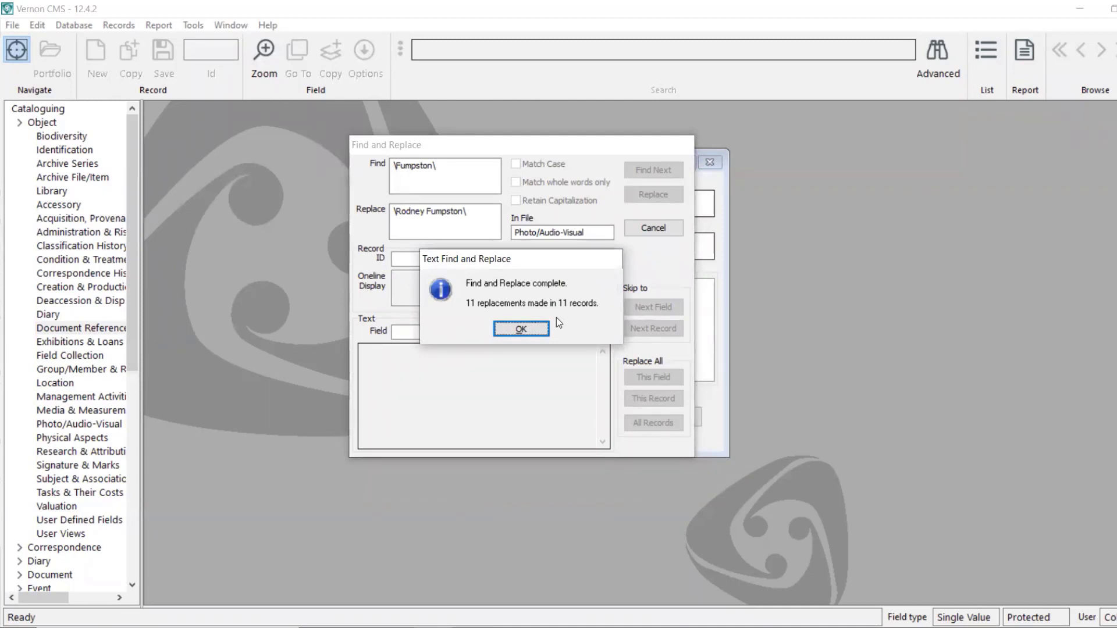
pyautogui.click(545, 332)
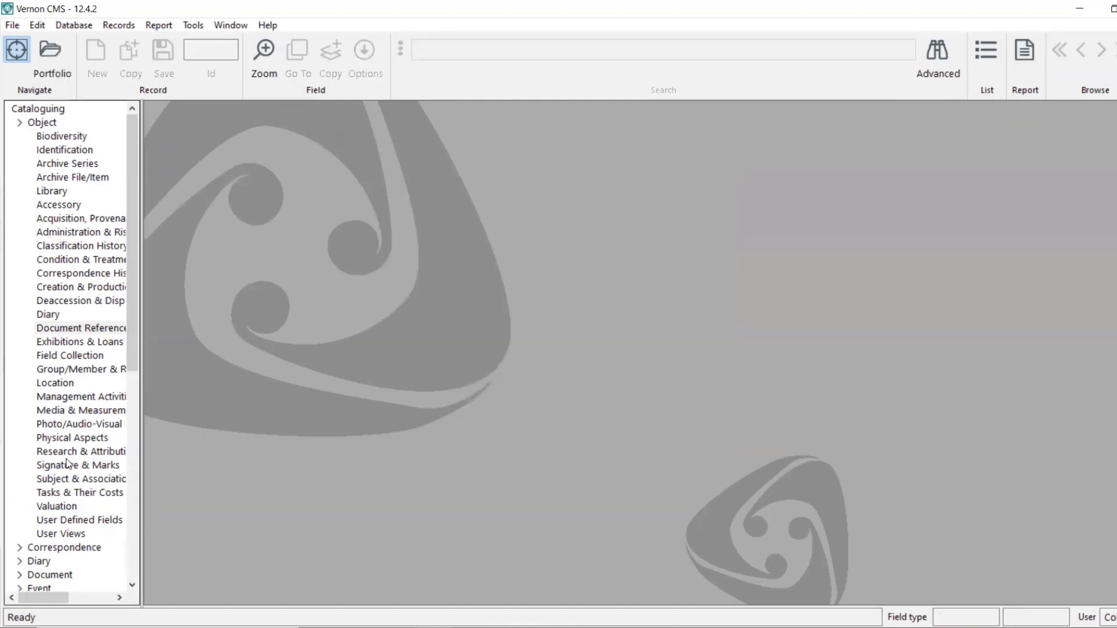
pyautogui.click(703, 163)
# Step: Load all Object Identification records matching the artist's full name and inspect the first record's enlarged image and its file path
pyautogui.click(64, 152)
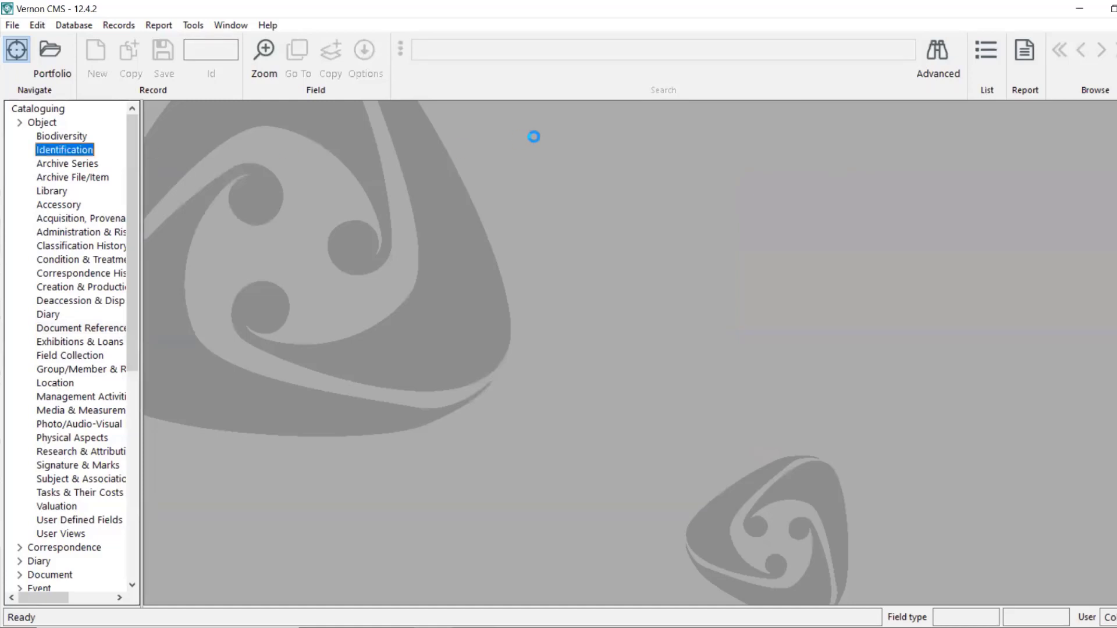
pyautogui.click(523, 51)
pyautogui.write('rodney fu')
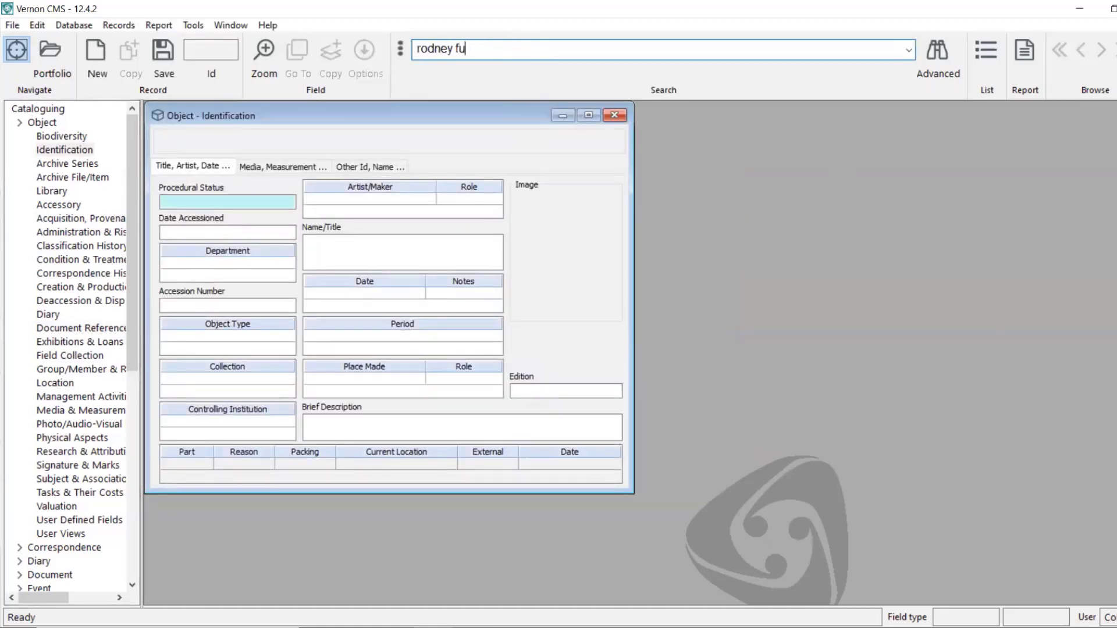
pyautogui.write('mpston')
pyautogui.press('Return')
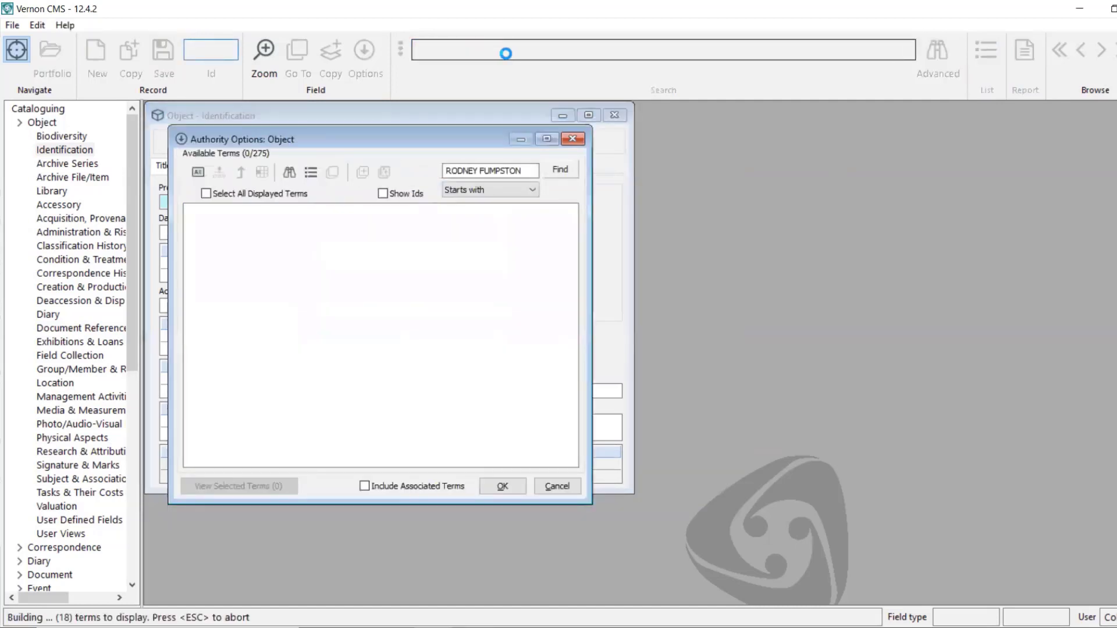
pyautogui.click(206, 193)
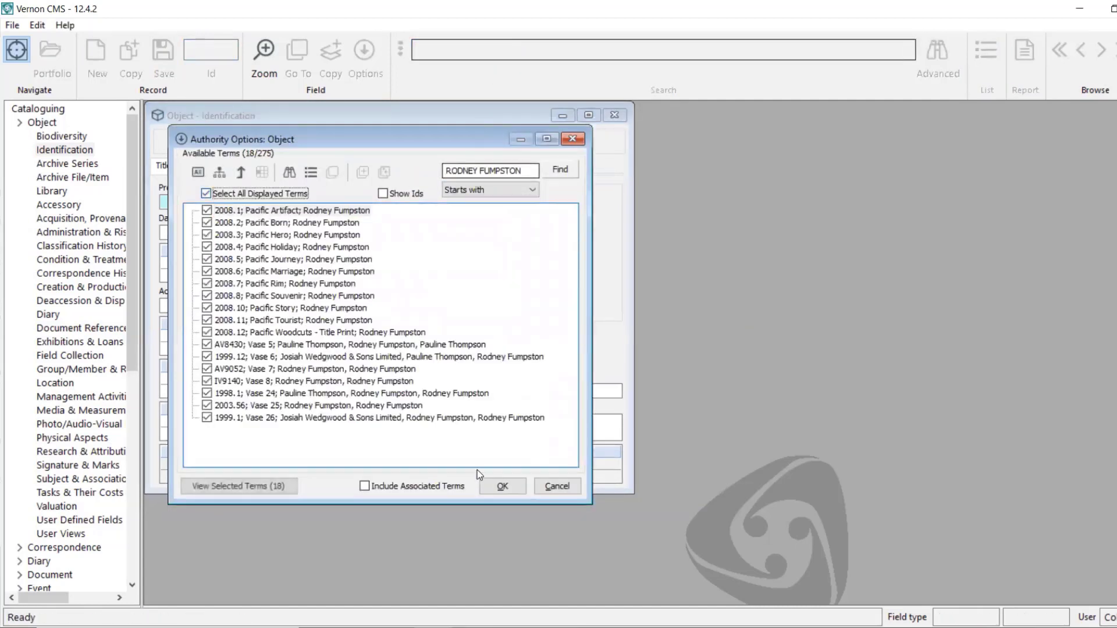
pyautogui.click(502, 486)
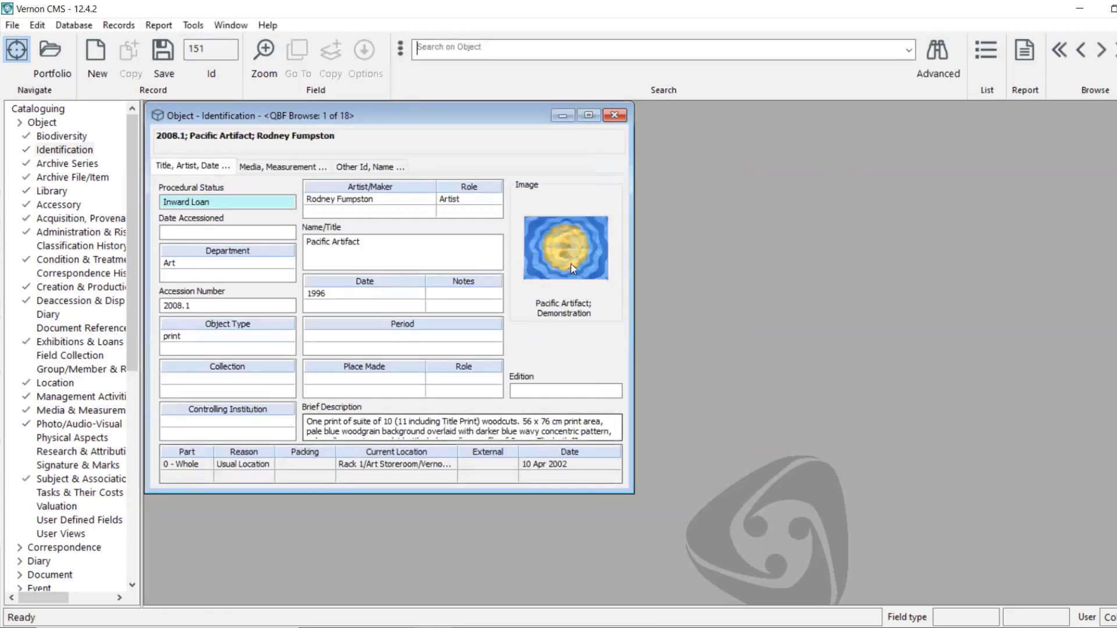
pyautogui.doubleClick(570, 263)
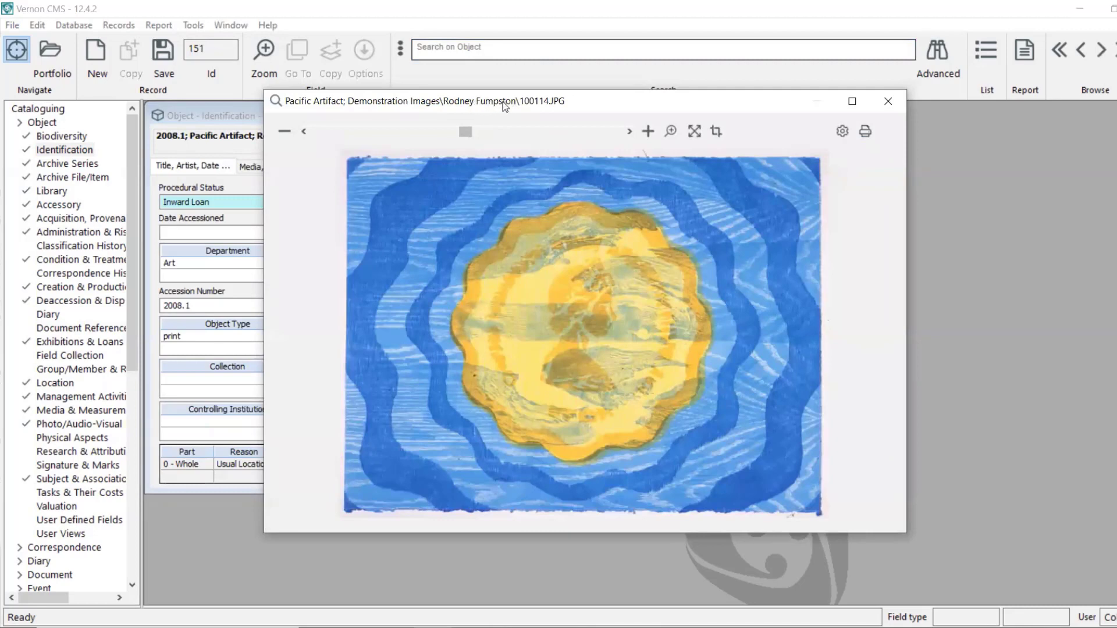
pyautogui.click(888, 102)
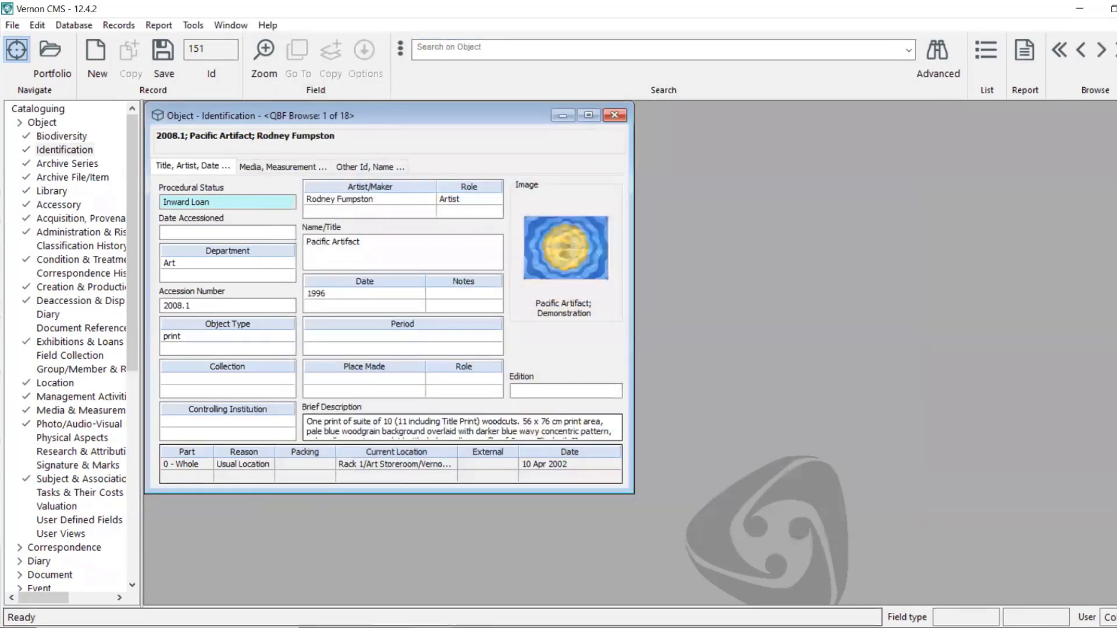
# Step: Switch to File Explorer and rename the artist's folder in Demonstration Images to the surname only
pyautogui.click(465, 627)
pyautogui.click(530, 102)
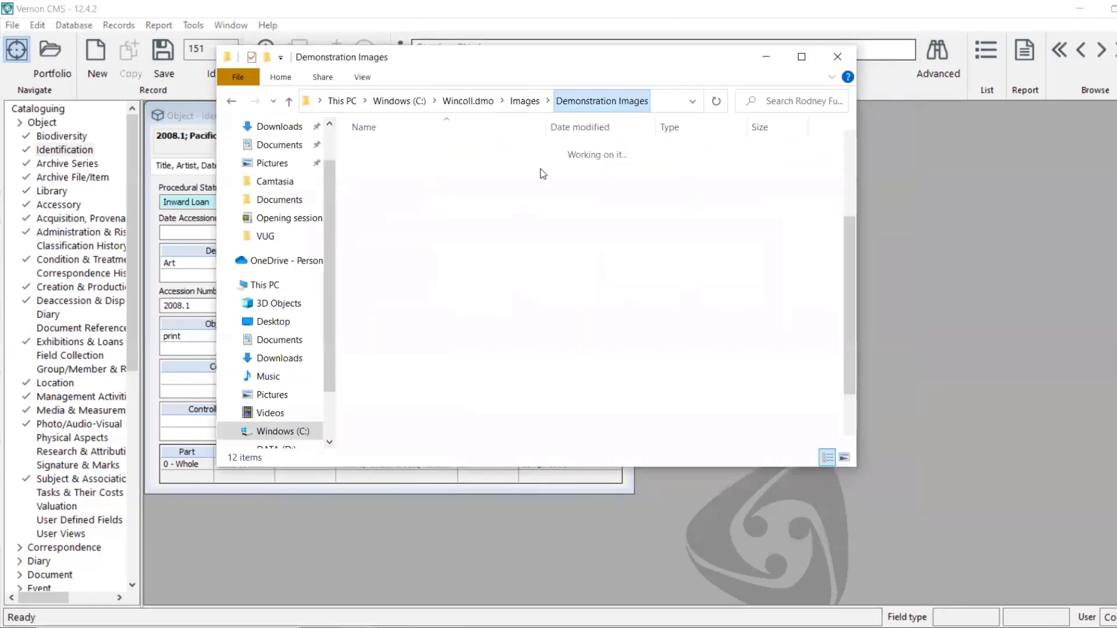
pyautogui.rightClick(445, 443)
pyautogui.click(518, 406)
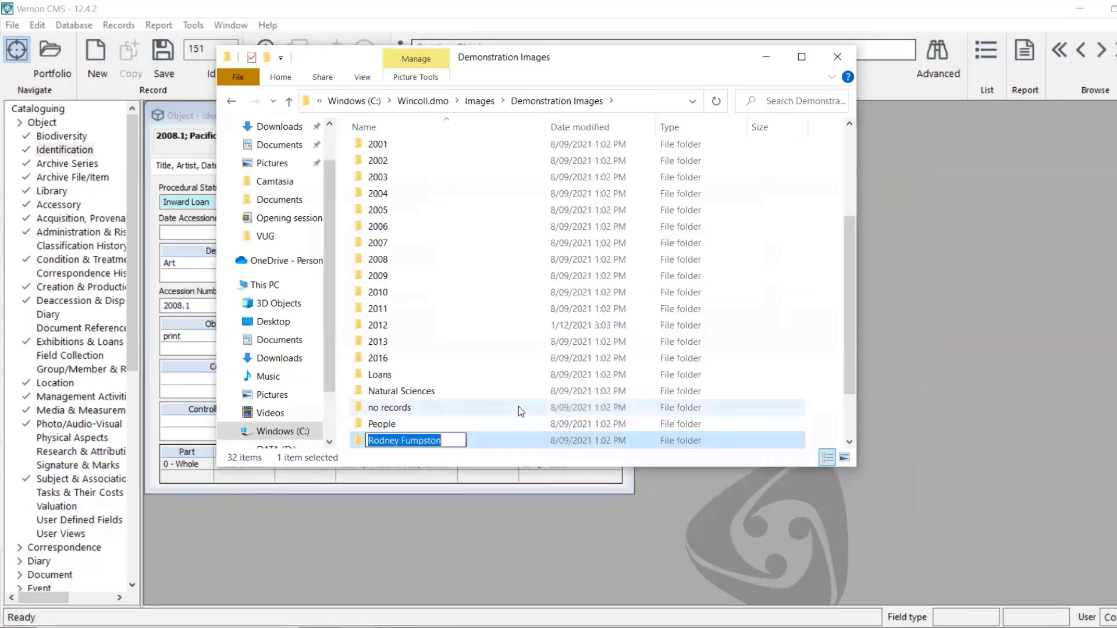
pyautogui.write('Fumpston')
pyautogui.press('Return')
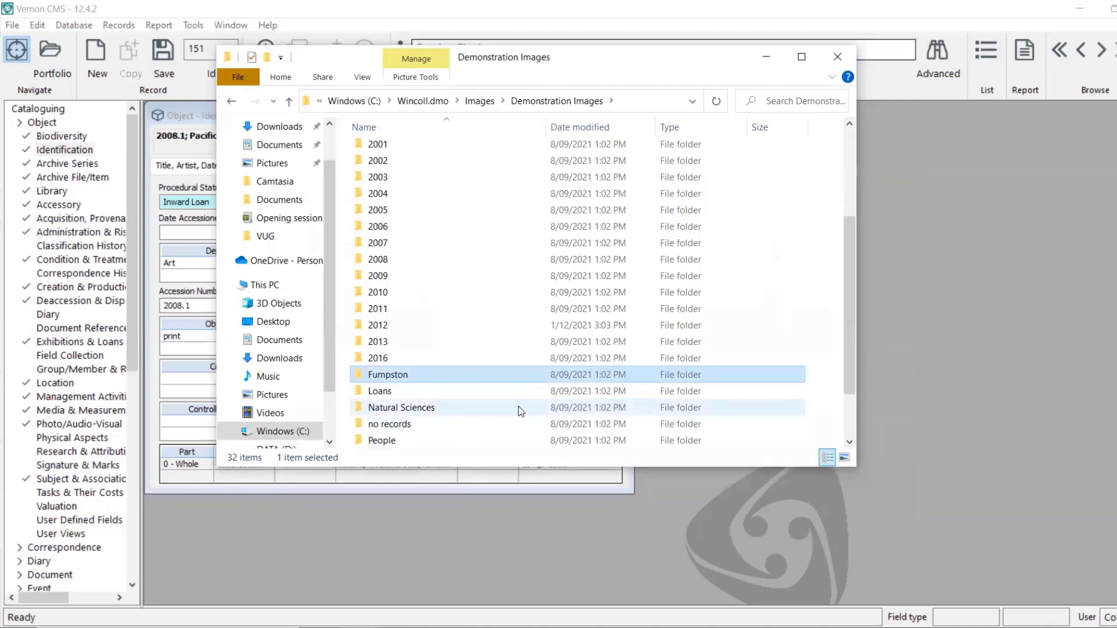
# Step: Return to Vernon CMS and reload the image shown on the Pacific Artifact record
pyautogui.click(853, 504)
pyautogui.rightClick(558, 222)
pyautogui.click(609, 330)
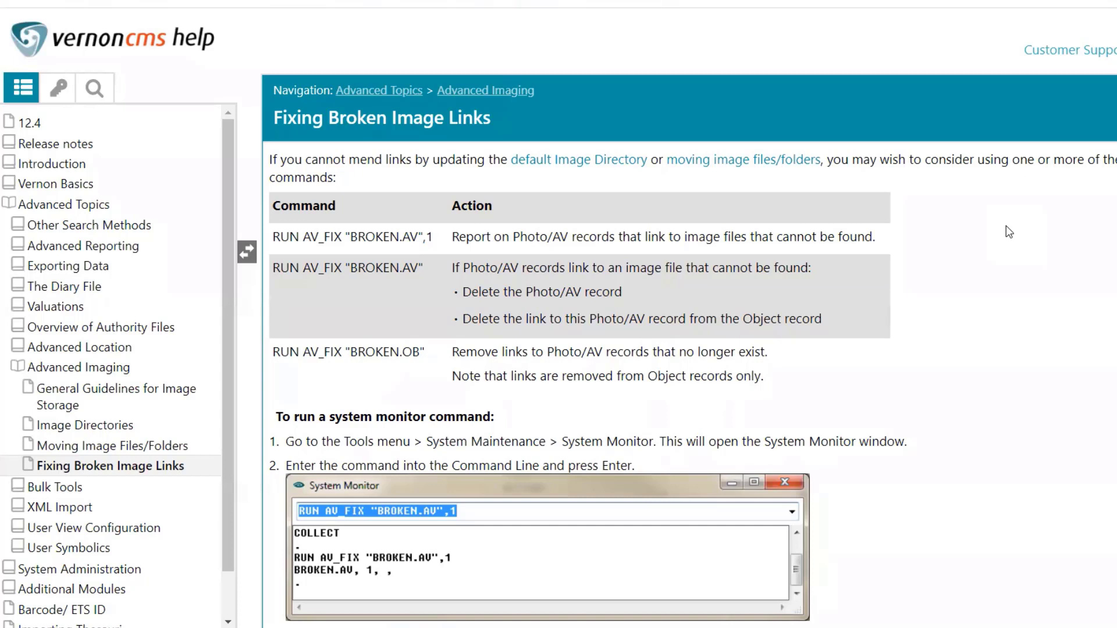
# Step: On the Fixing Broken Image Links help page, copy the report-only command RUN AV_FIX "BROKEN.AV",1
pyautogui.moveTo(881, 239); pyautogui.dragTo(448, 232)
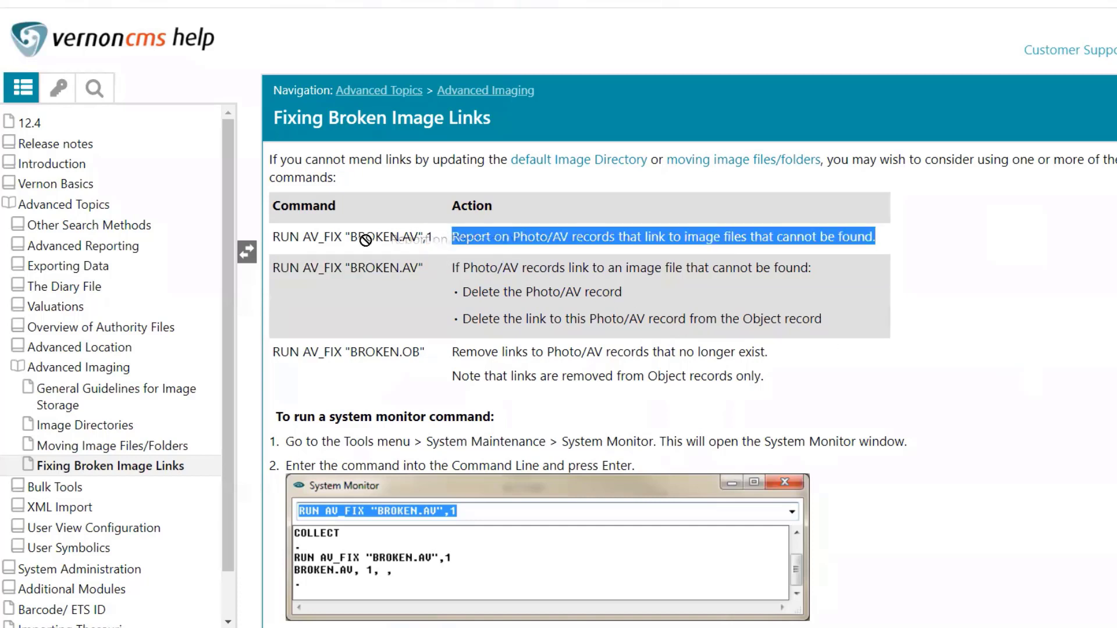
pyautogui.click(415, 243)
pyautogui.moveTo(434, 241); pyautogui.dragTo(273, 241)
pyautogui.hotkey('ctrl', 'c')
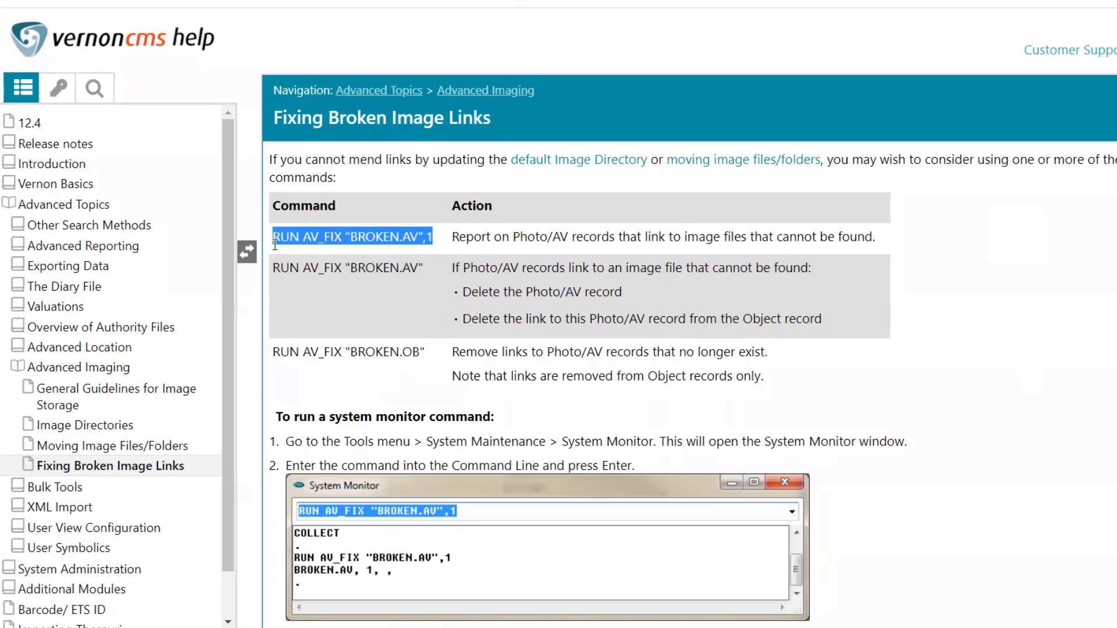
# Step: Switch back to Vernon CMS, close the Identification window, and run RUN AV_FIX "BROKEN.AV",1 in System Monitor
pyautogui.hotkey('alt', 'Tab')
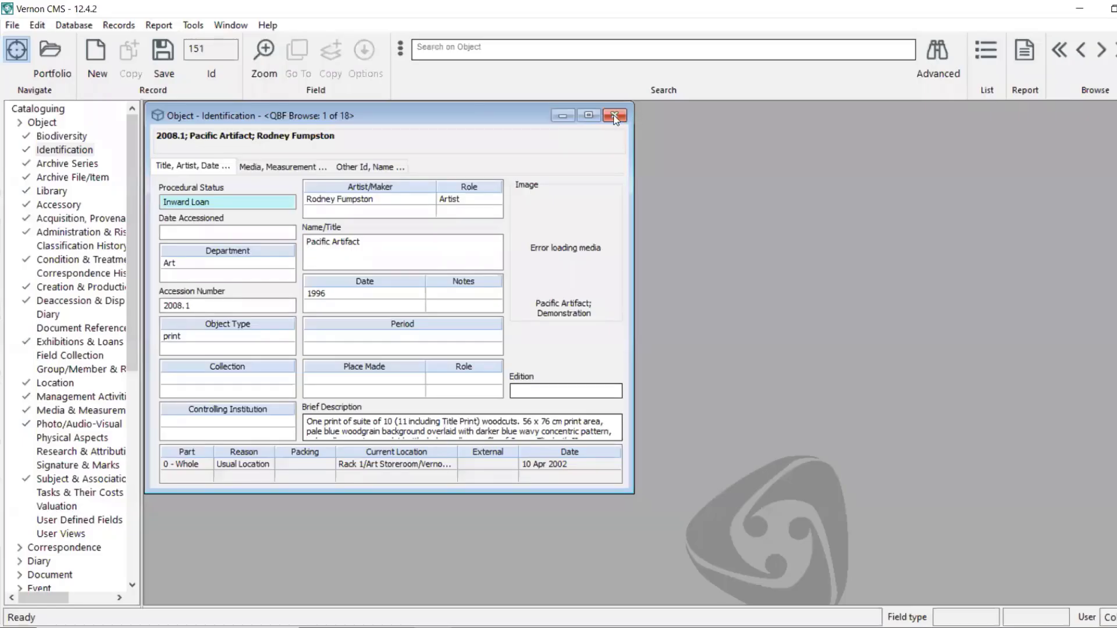
pyautogui.click(614, 116)
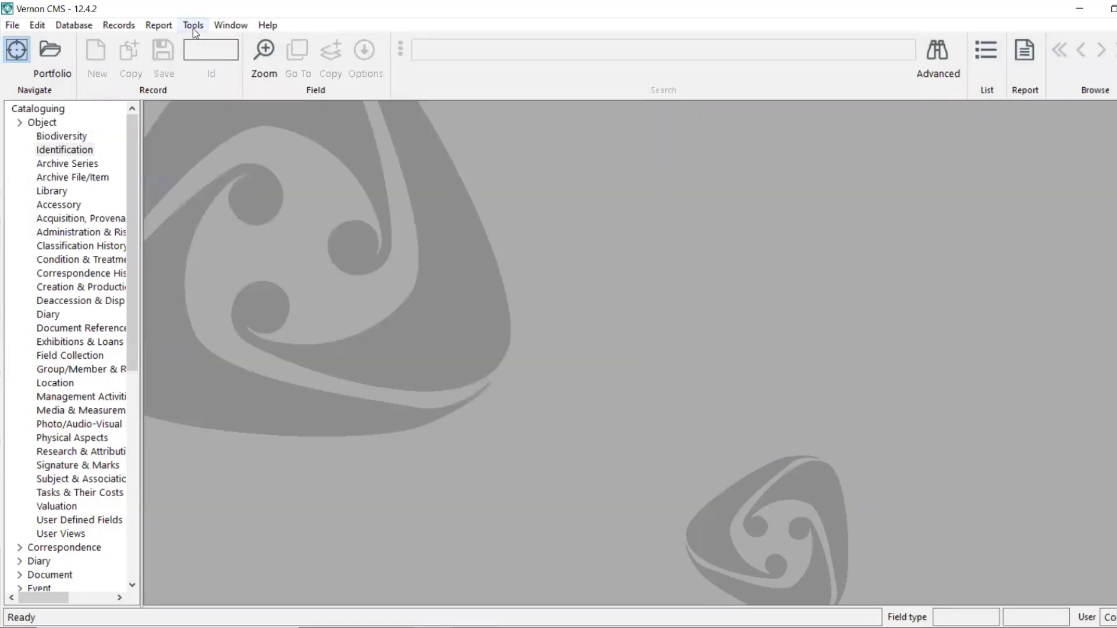
pyautogui.click(194, 28)
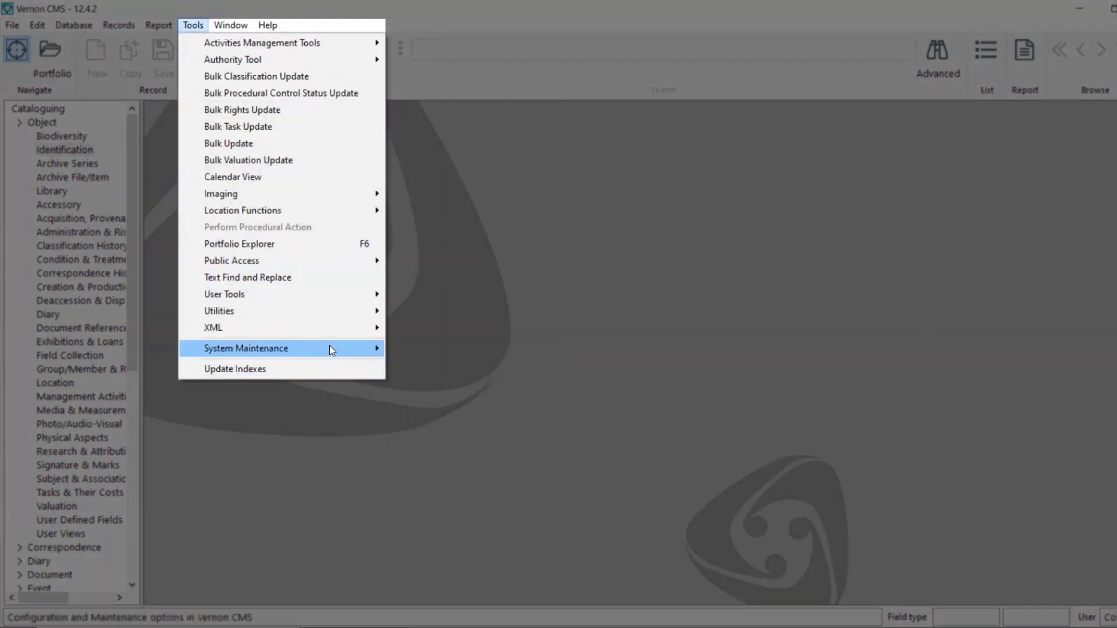
pyautogui.moveTo(330, 347)
pyautogui.click(460, 227)
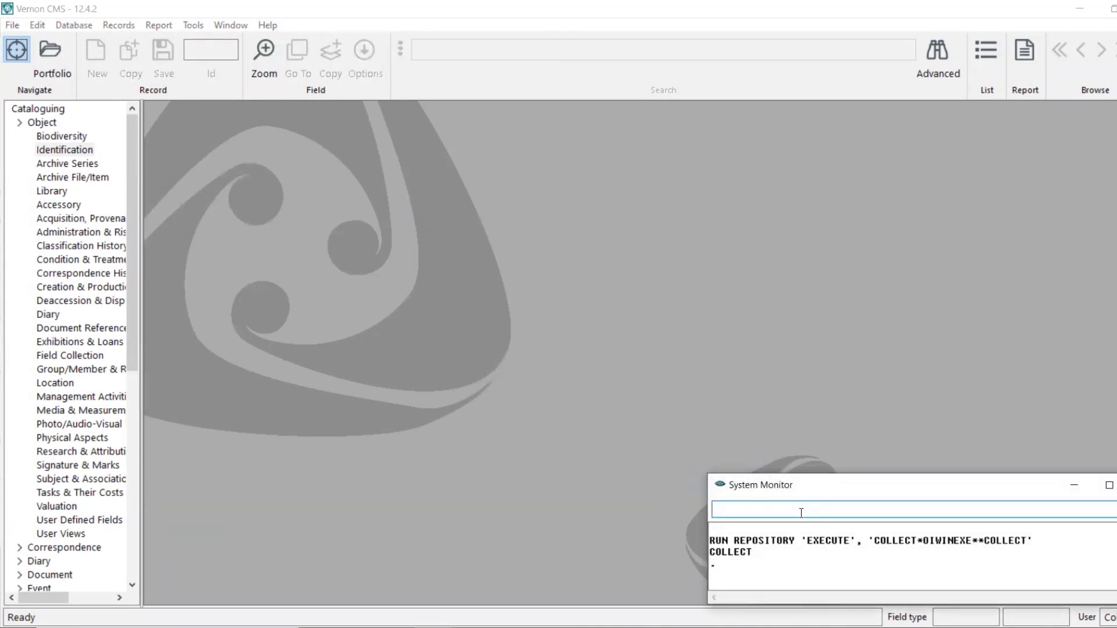
pyautogui.hotkey('ctrl', 'v')
pyautogui.press('Return')
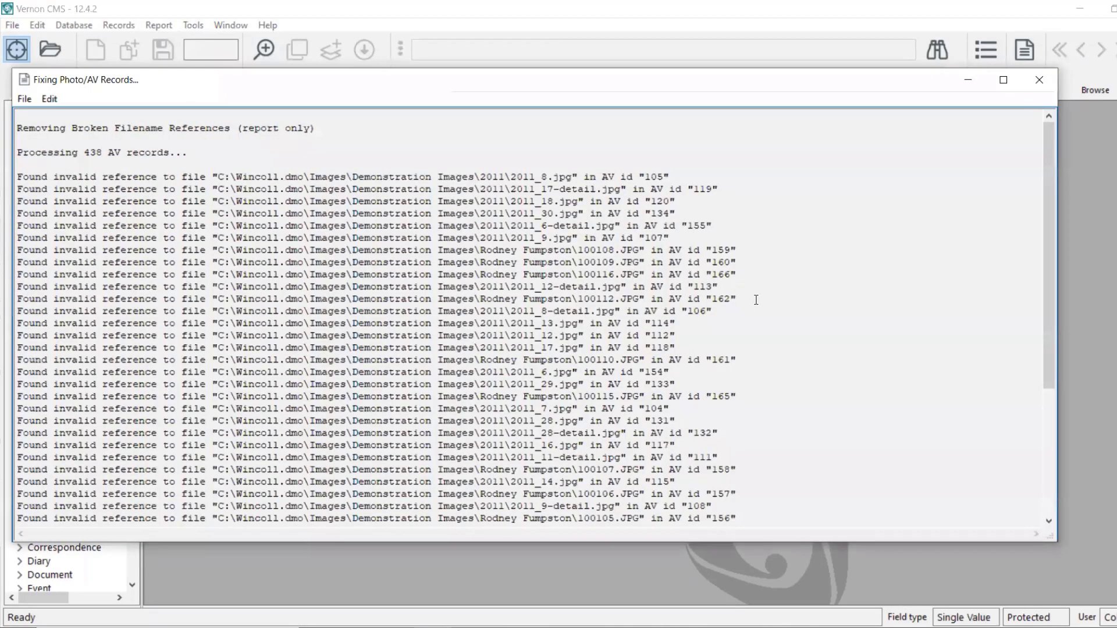
# Step: Examine the report of broken filename references, checking the listed file paths and AV ids through to its end
pyautogui.moveTo(541, 177); pyautogui.dragTo(670, 177)
pyautogui.moveTo(683, 226); pyautogui.dragTo(638, 226)
pyautogui.click(739, 307)
pyautogui.moveTo(736, 274); pyautogui.dragTo(413, 237)
pyautogui.click(676, 313)
pyautogui.press('End')
pyautogui.scroll(-6, 675, 312)
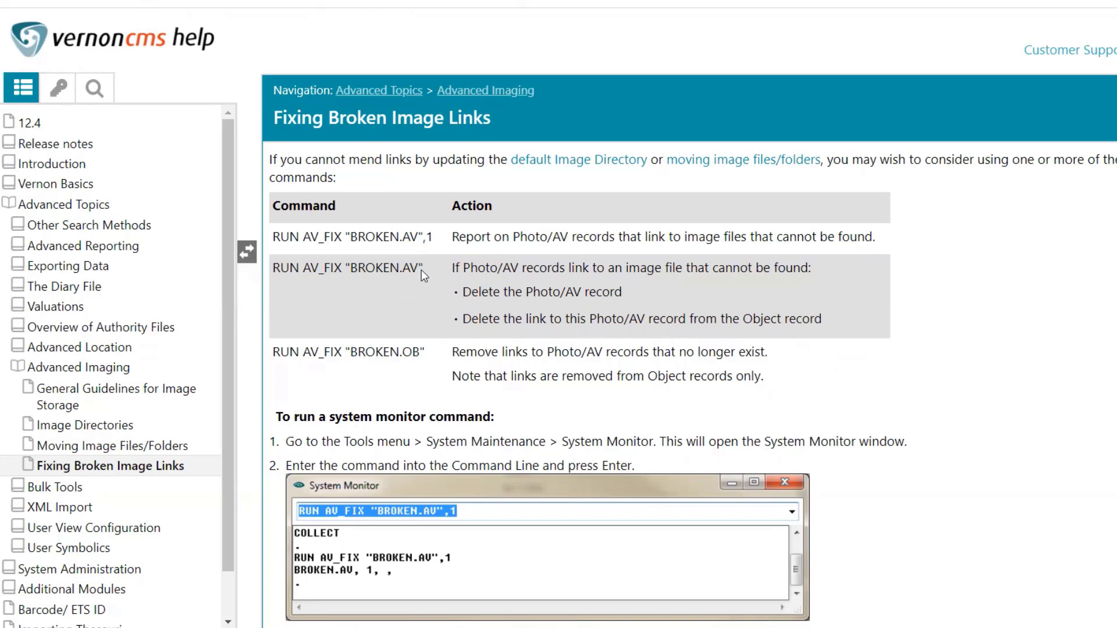
# Step: On the Fixing Broken Image Links help page, review the removal commands and copy RUN AV_FIX "BROKEN.AV"
pyautogui.moveTo(428, 272); pyautogui.dragTo(279, 274)
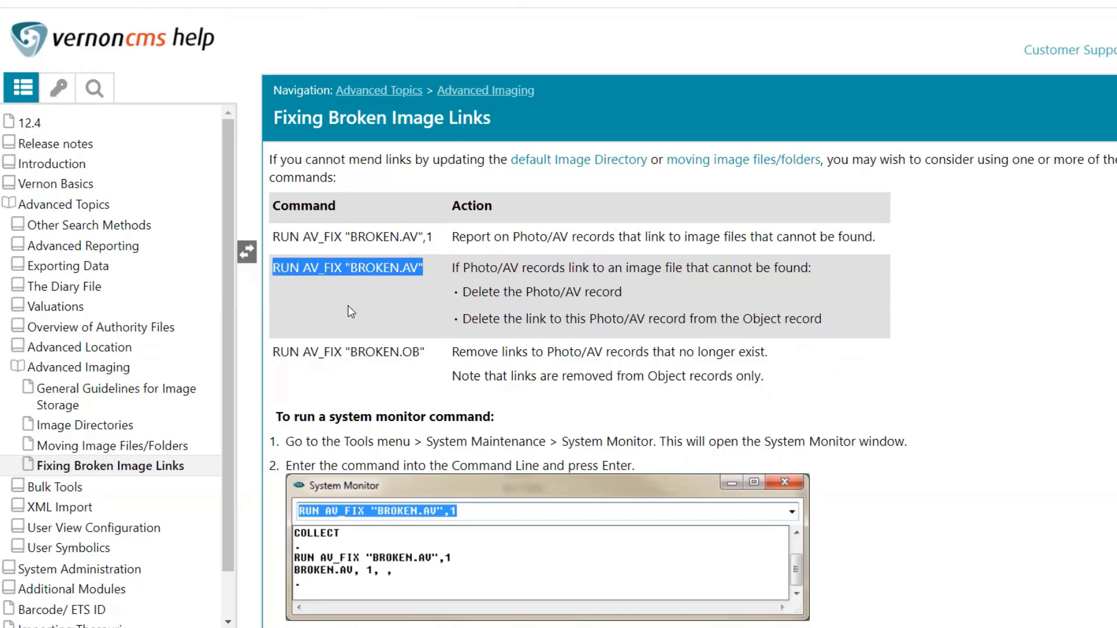
pyautogui.moveTo(427, 353); pyautogui.dragTo(282, 347)
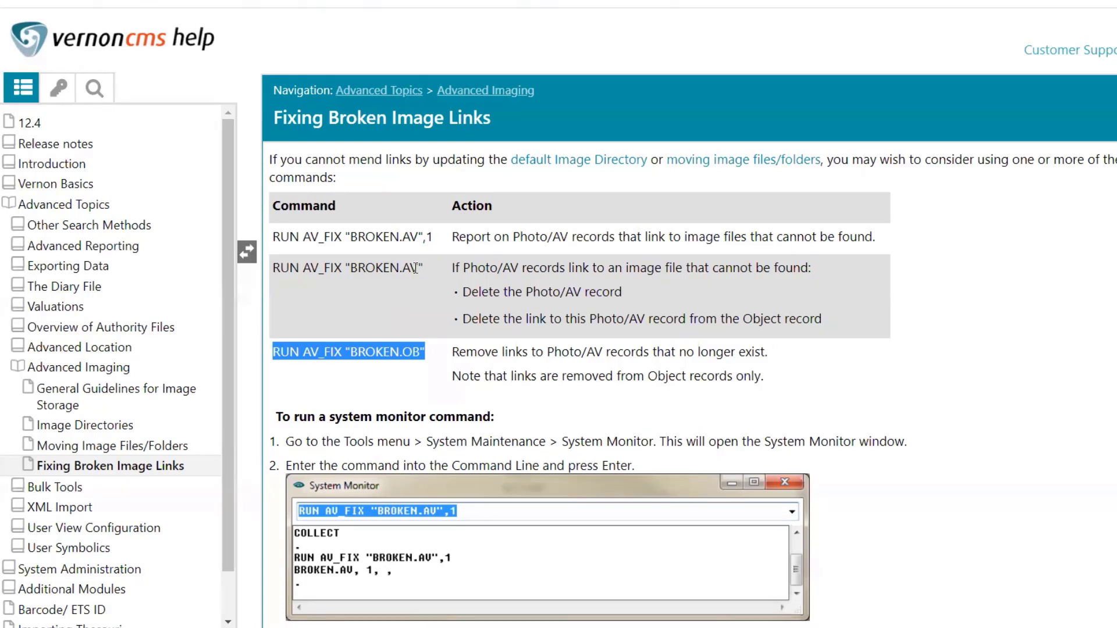
pyautogui.click(347, 261)
pyautogui.tripleClick(347, 262)
pyautogui.hotkey('ctrl', 'c')
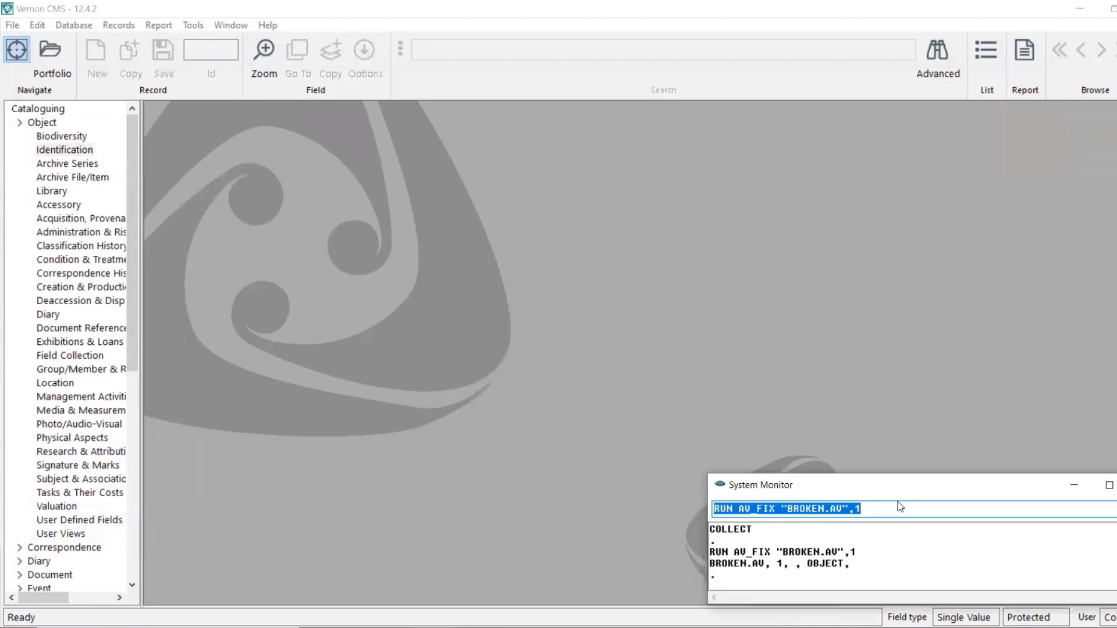
# Step: Back in System Monitor, replace the previous command with RUN AV_FIX "BROKEN.AV" and run it
pyautogui.click(904, 509)
pyautogui.moveTo(903, 509); pyautogui.dragTo(631, 516)
pyautogui.hotkey('ctrl', 'v')
pyautogui.press('Return')
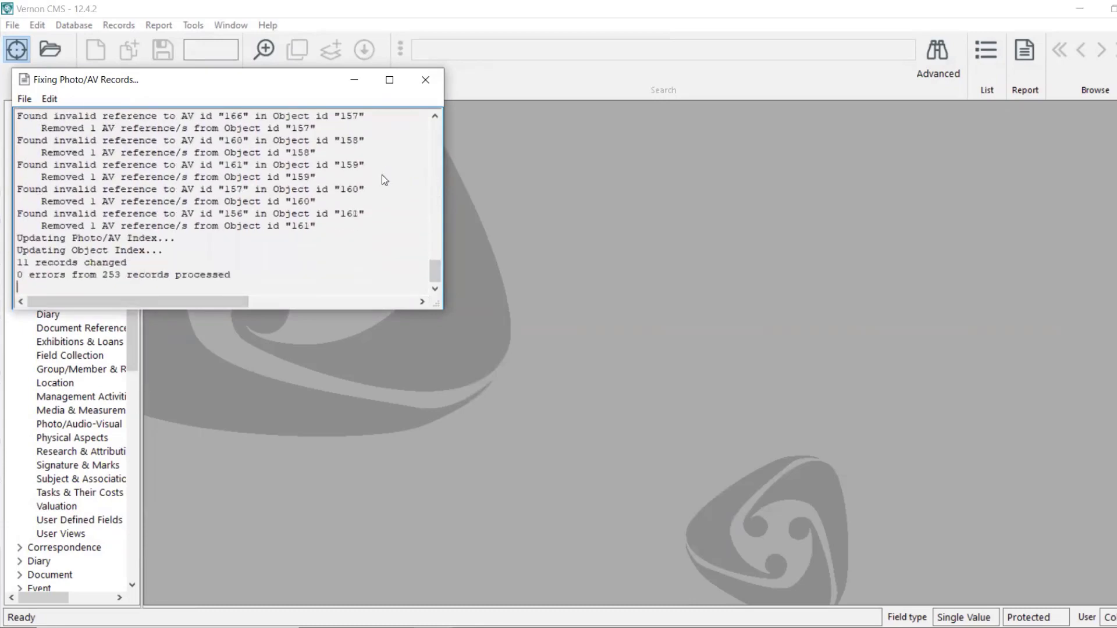
# Step: Enlarge the Fixing Photo/AV Records output and review the deleted AV records and removed Object references
pyautogui.click(389, 81)
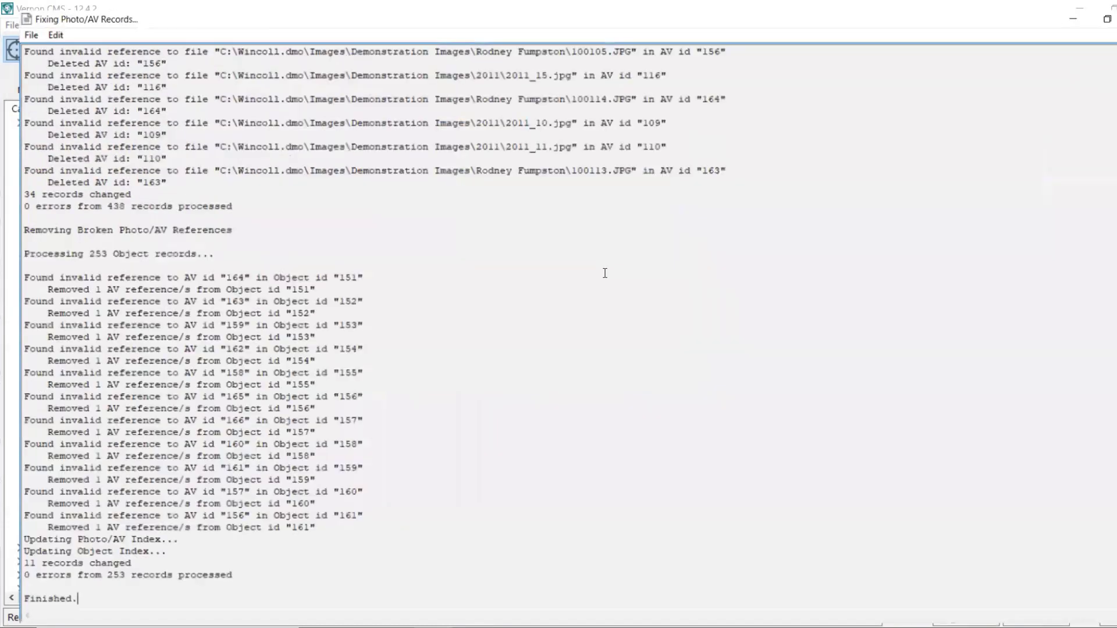
pyautogui.moveTo(17, 273); pyautogui.dragTo(349, 590)
pyautogui.click(599, 426)
pyautogui.scroll(8, 596, 426)
pyautogui.scroll(10, 455, 315)
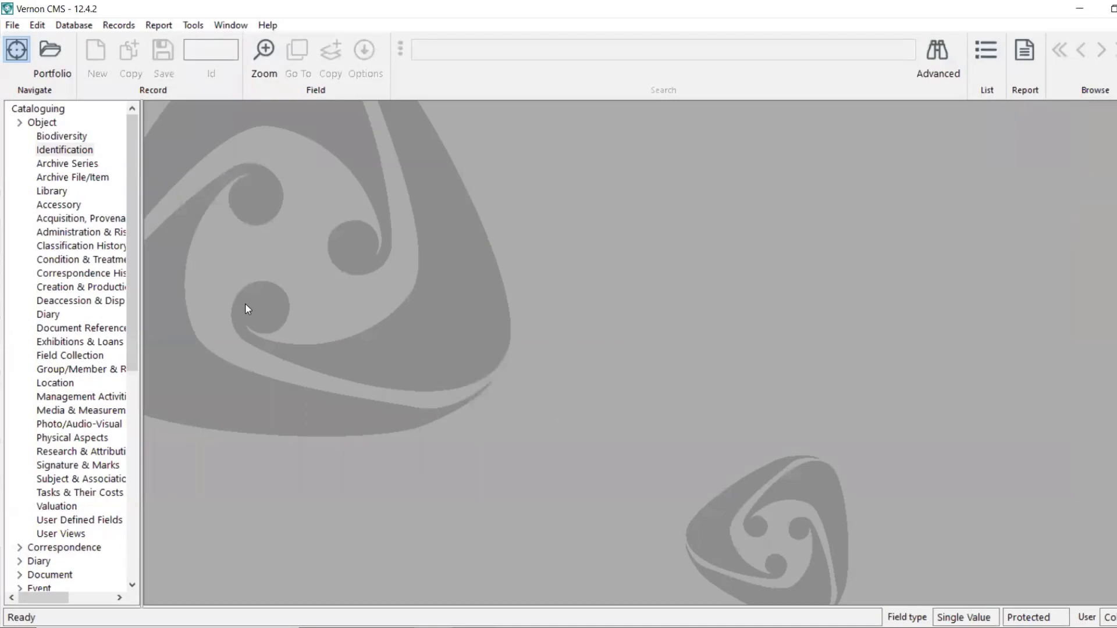
# Step: Open Import & Link Images and set the image directory to C:\Wincoll.dmo\Images\
pyautogui.click(193, 25)
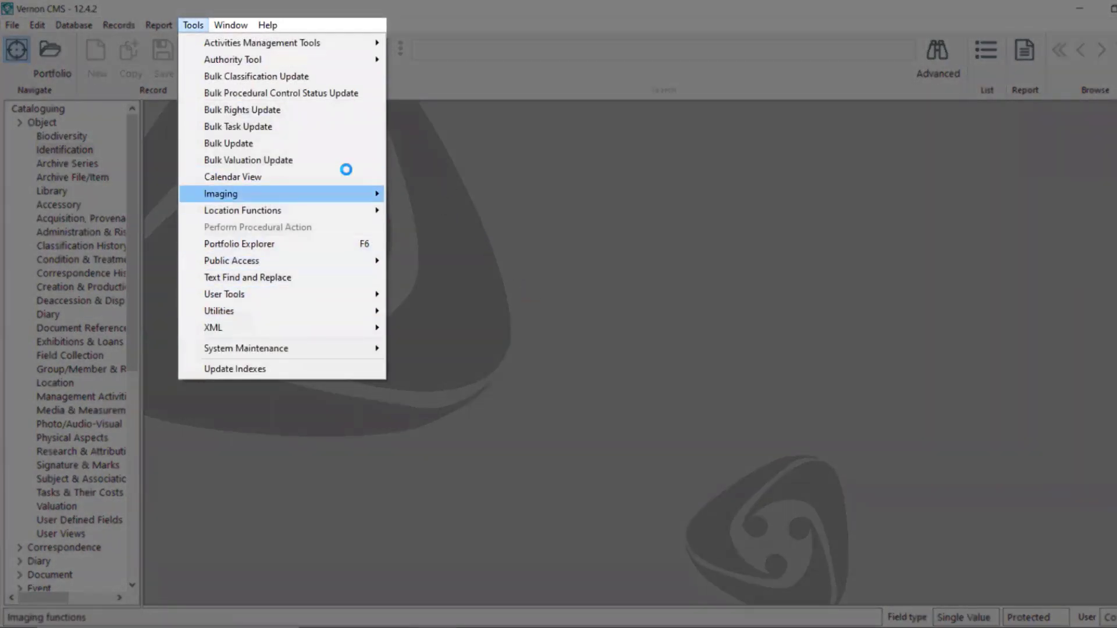
pyautogui.moveTo(349, 194)
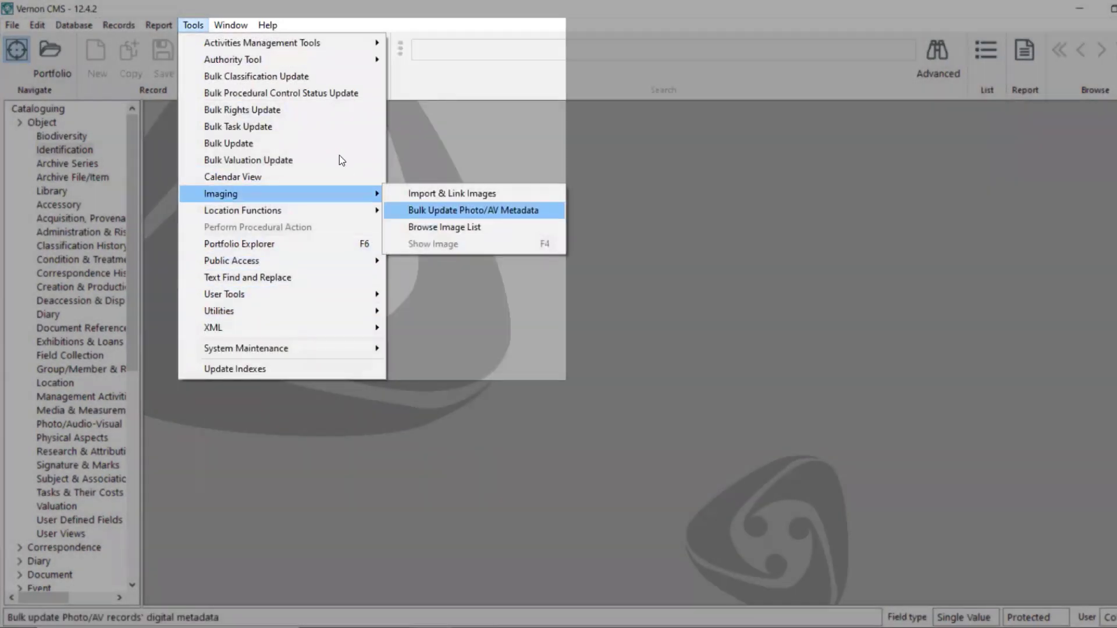
pyautogui.click(599, 190)
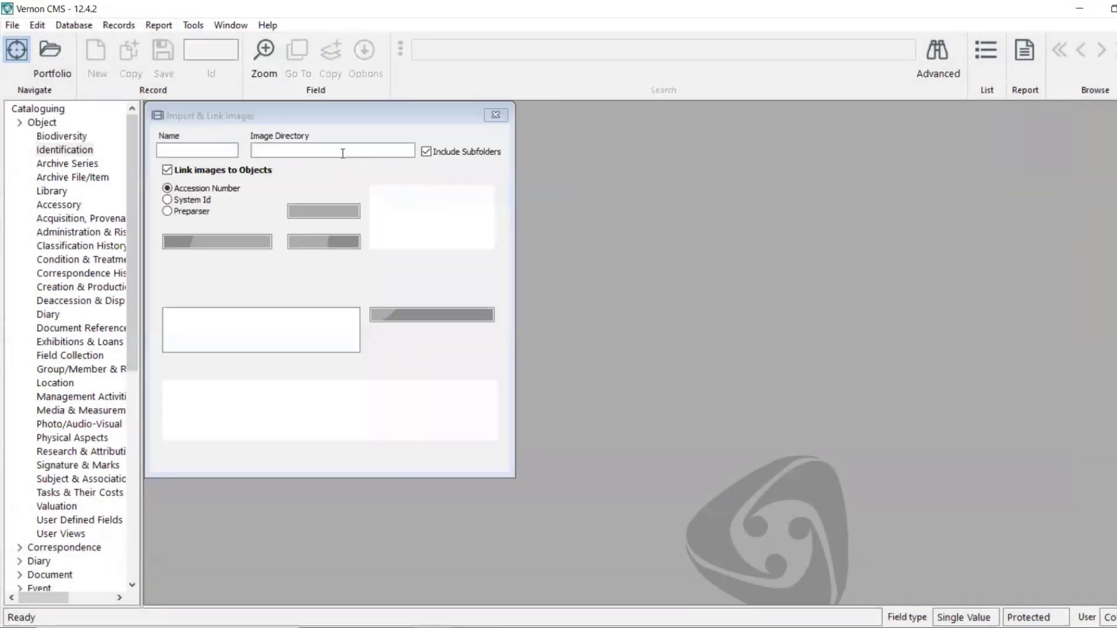
pyautogui.click(412, 152)
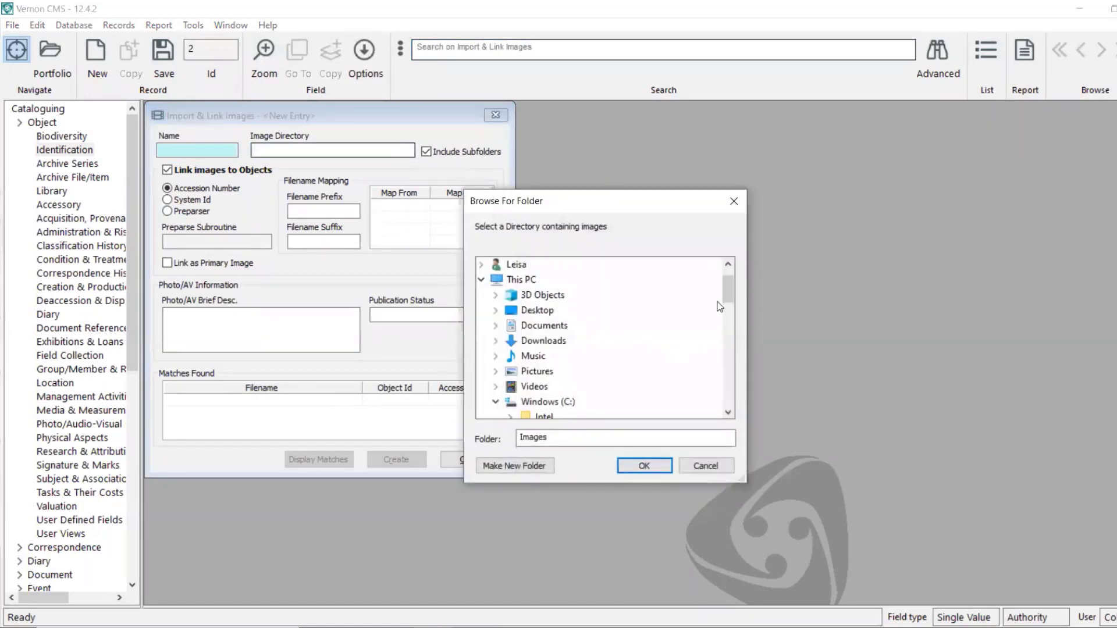
pyautogui.moveTo(725, 283); pyautogui.dragTo(721, 346)
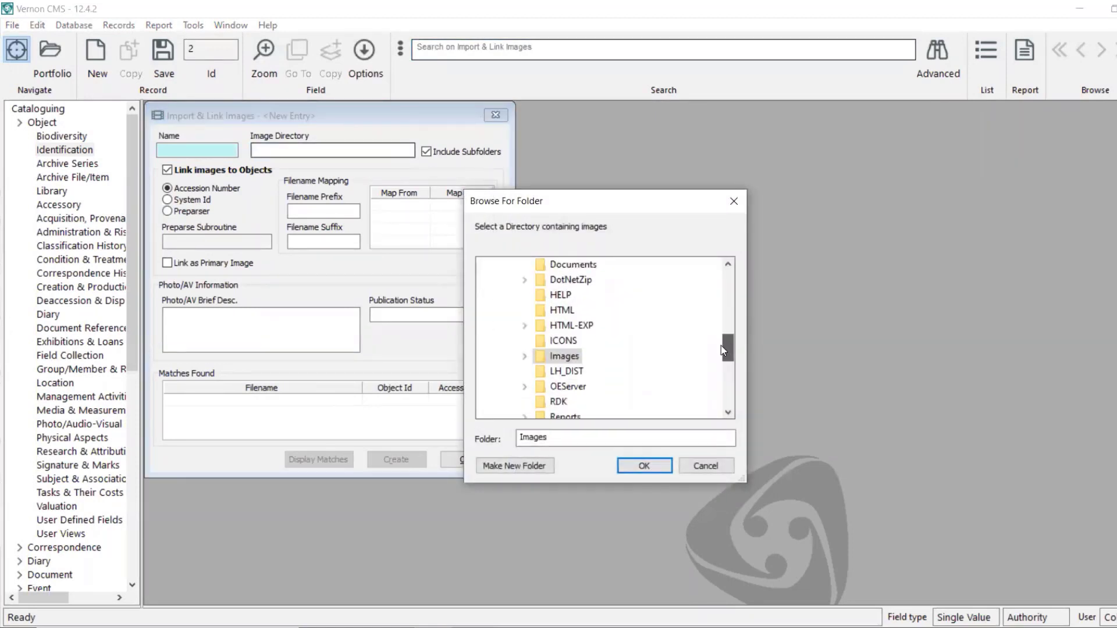
pyautogui.click(564, 356)
pyautogui.scroll(-1, 727, 347)
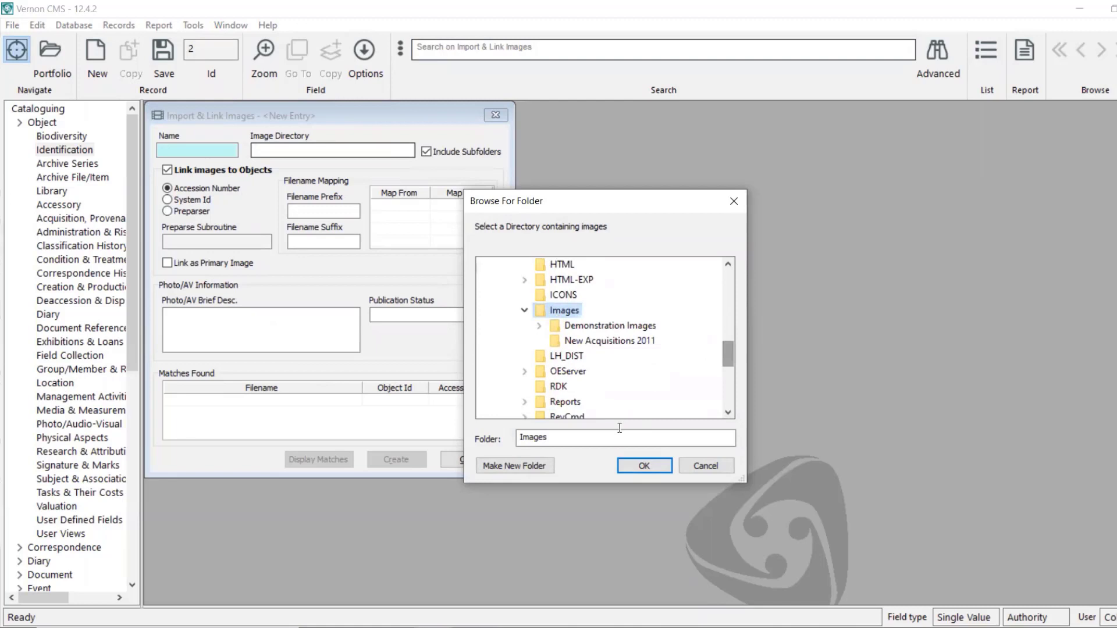
pyautogui.click(648, 462)
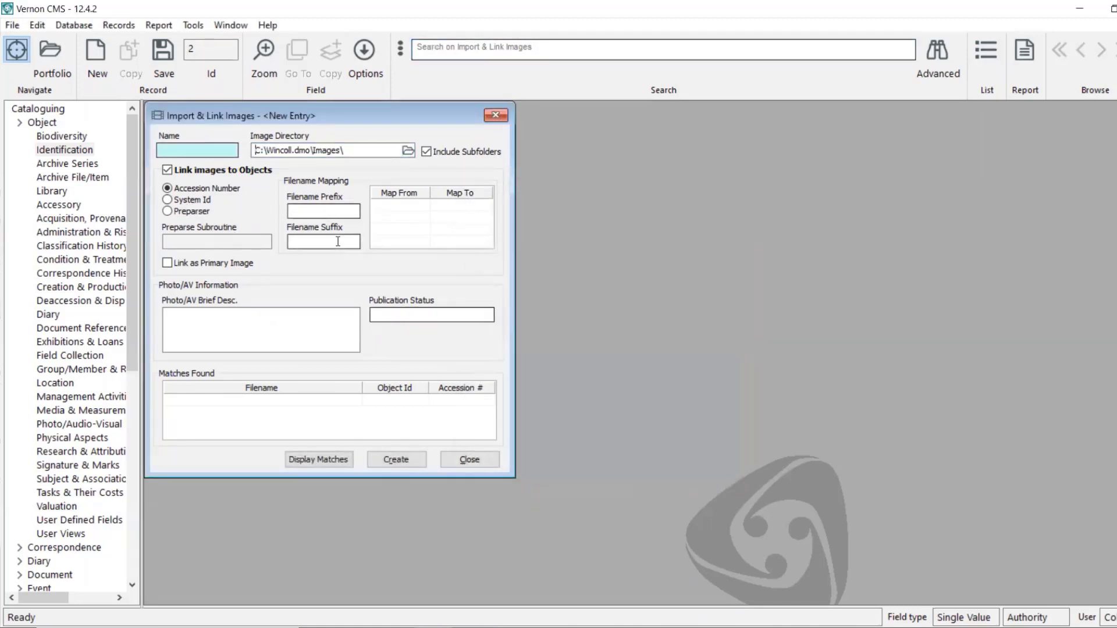
# Step: Set the filename suffix for matching images to *'_'0X
pyautogui.click(337, 241)
pyautogui.write('*')
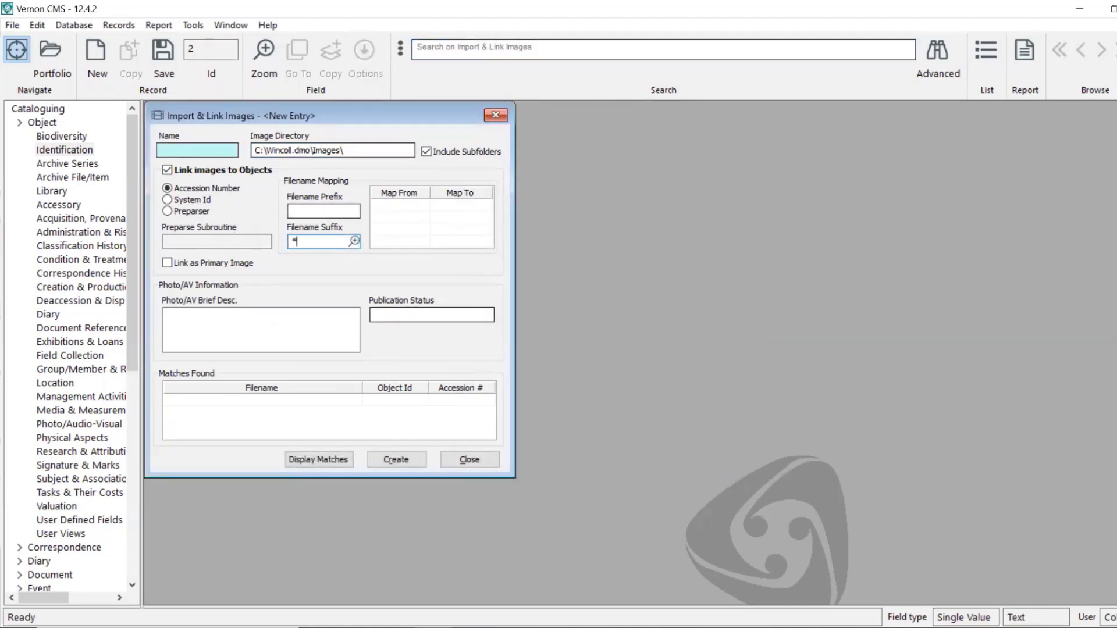
pyautogui.write('.')
pyautogui.write('j')
pyautogui.write('0X')
pyautogui.press('Tab')
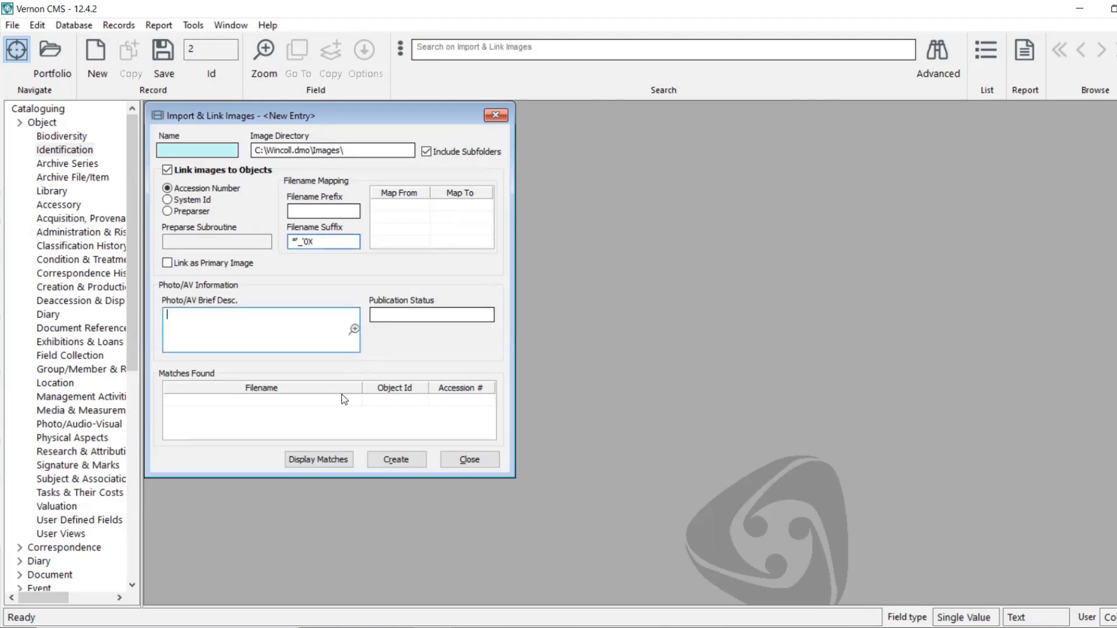
# Step: Display the images that match Object records, then create and link their Photo/AV records, closing each process log
pyautogui.click(301, 400)
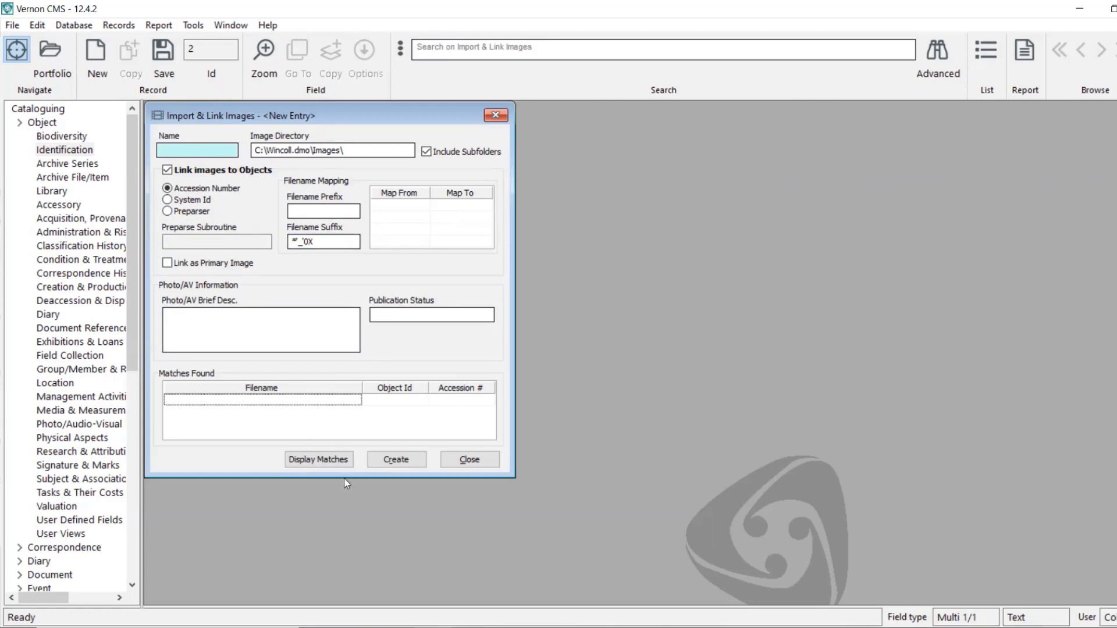
pyautogui.click(337, 463)
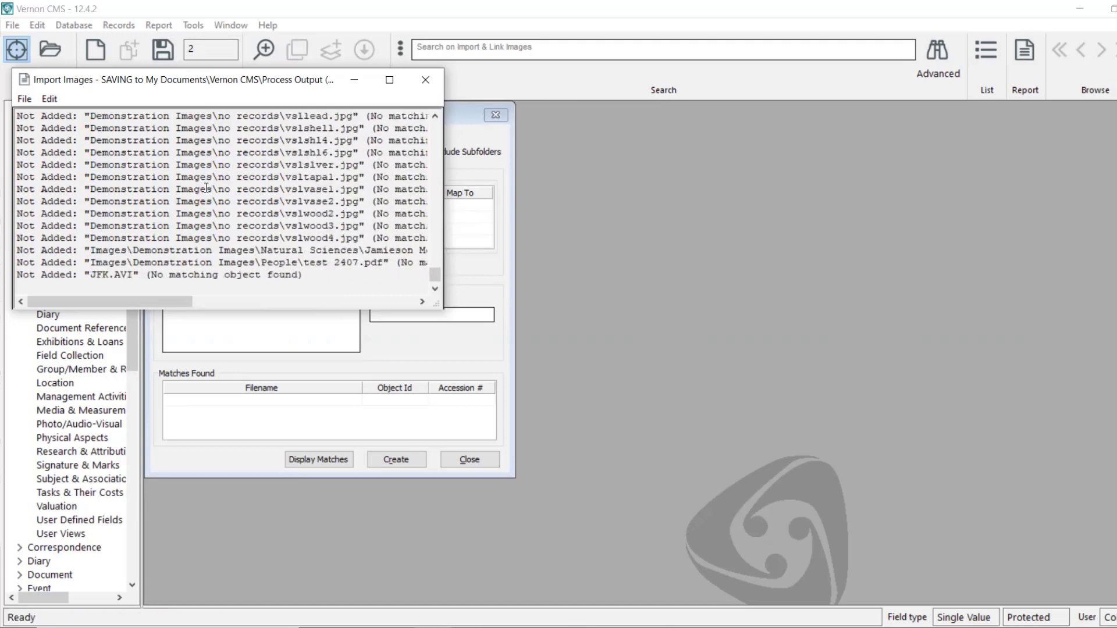
pyautogui.click(425, 80)
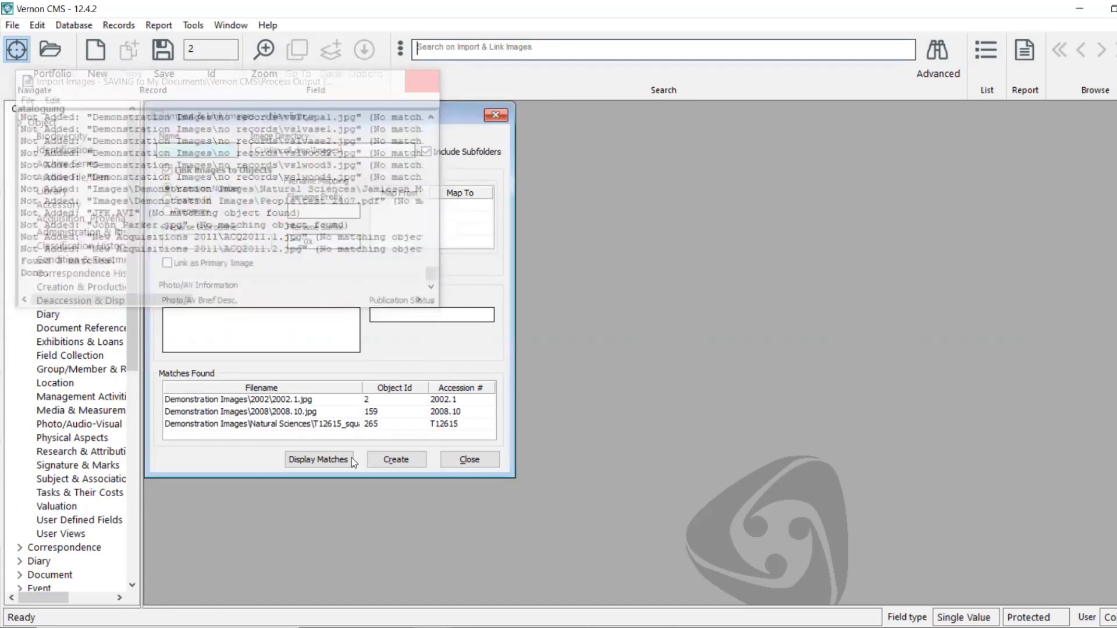
pyautogui.click(426, 455)
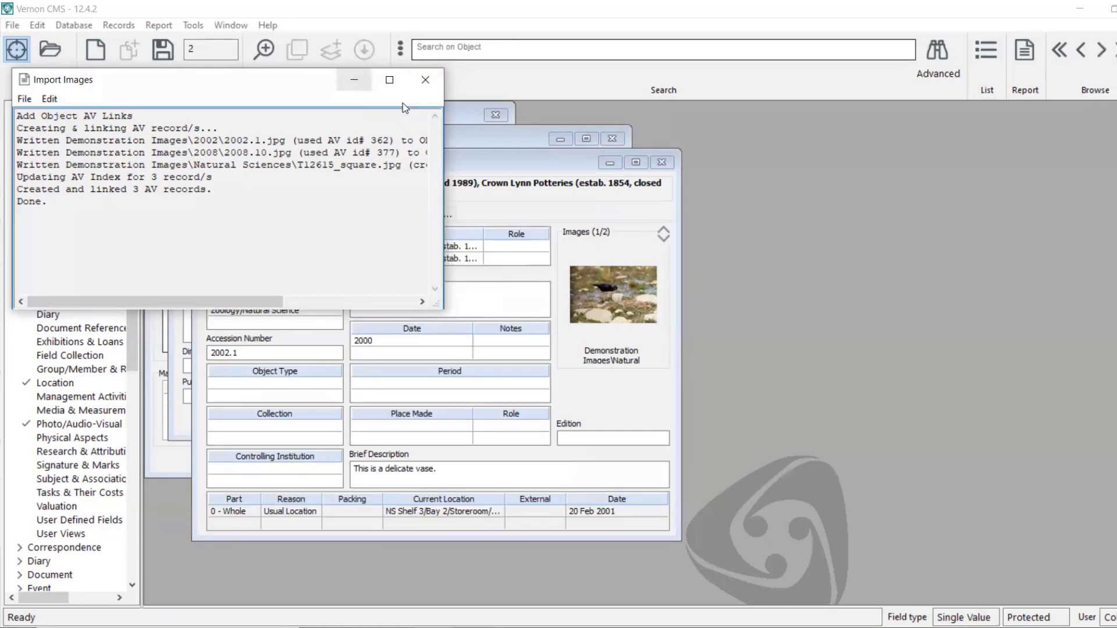
pyautogui.click(425, 86)
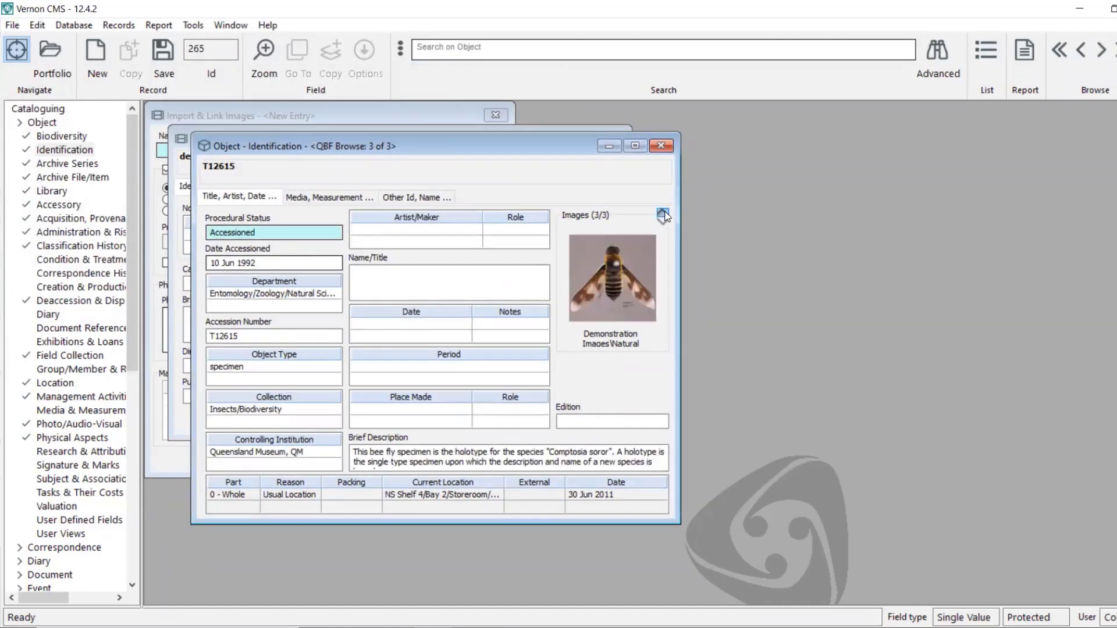
# Step: On Object record T12615, go to the first image, view it in the image viewer and close the viewer
pyautogui.click(663, 215)
pyautogui.rightClick(619, 268)
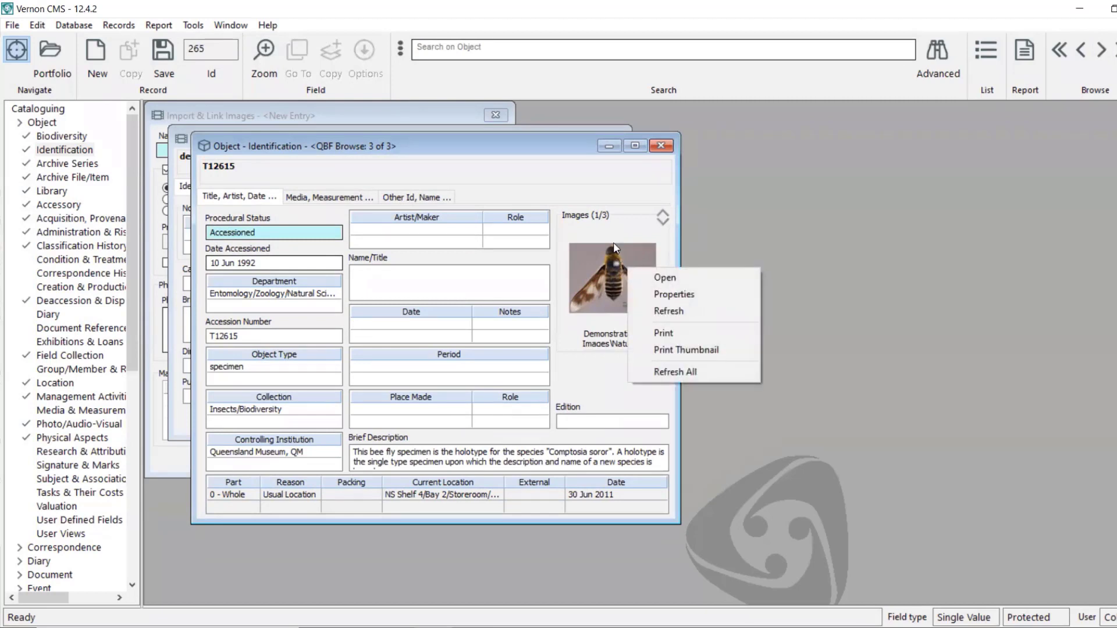
pyautogui.click(612, 243)
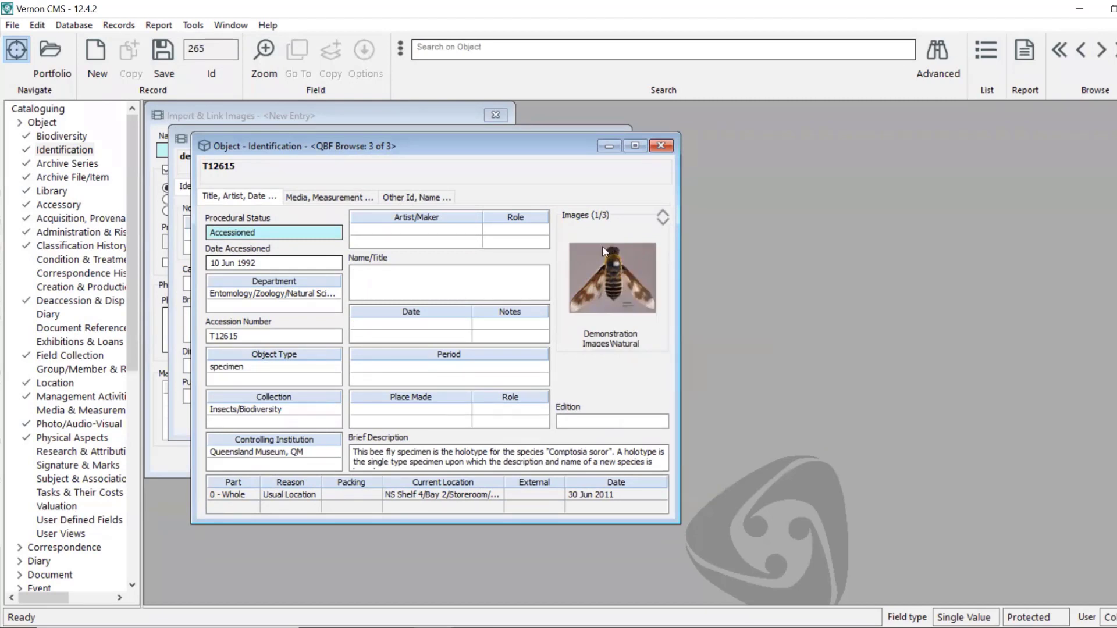
pyautogui.rightClick(603, 247)
pyautogui.click(591, 252)
pyautogui.doubleClick(592, 252)
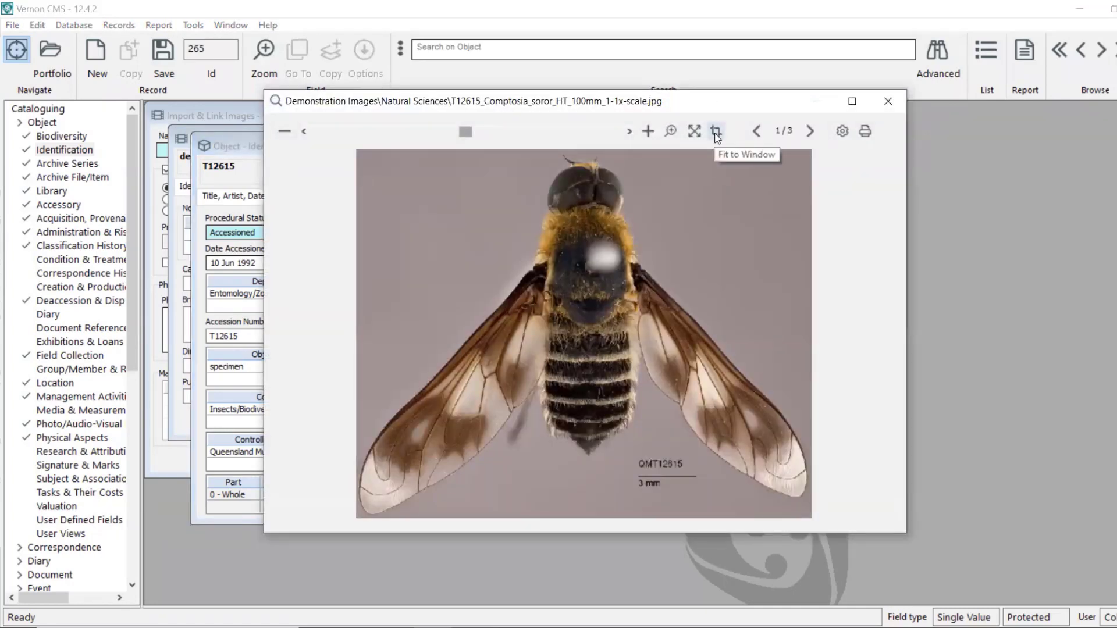
pyautogui.click(886, 101)
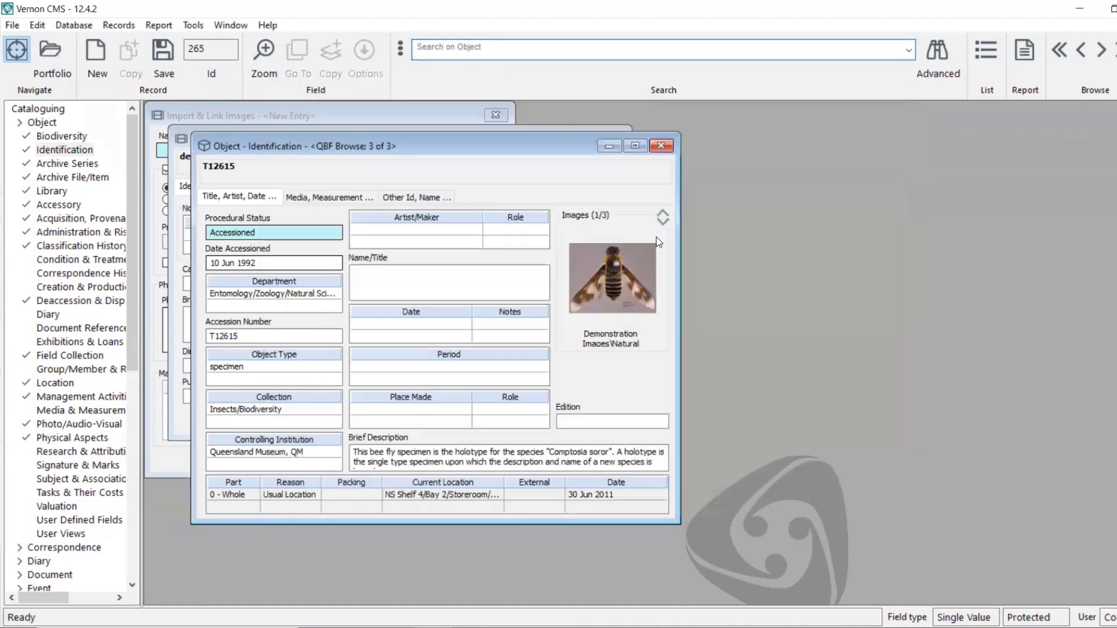
# Step: Open the properties of the first image on record T12615 and examine its filename and dimensions
pyautogui.rightClick(620, 255)
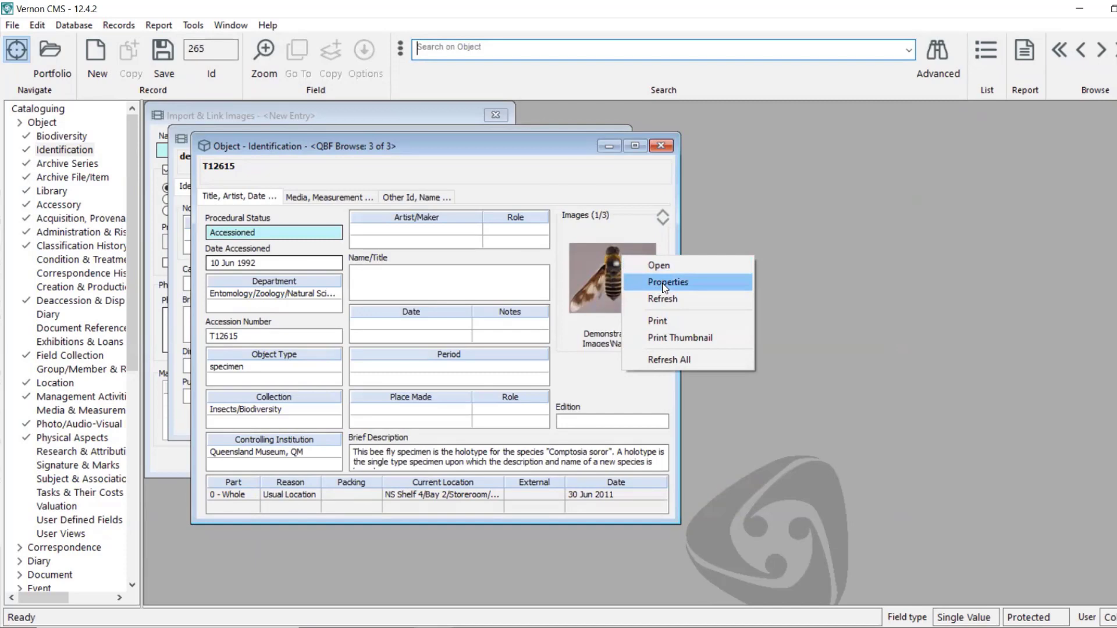
pyautogui.click(662, 282)
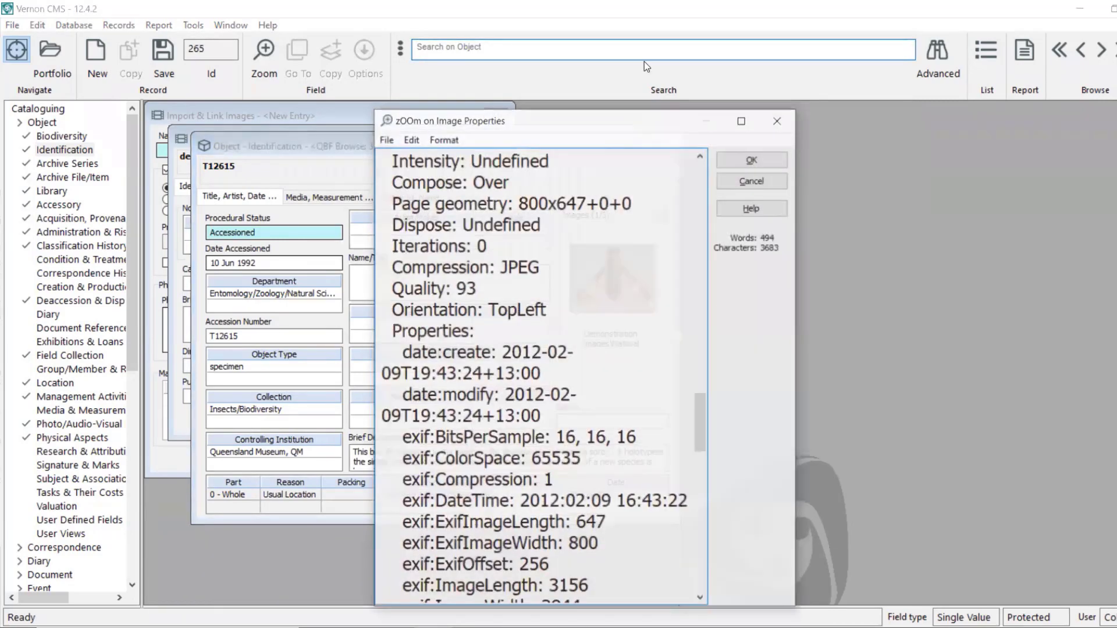
pyautogui.moveTo(720, 121); pyautogui.dragTo(742, 57)
pyautogui.scroll(3, 727, 99)
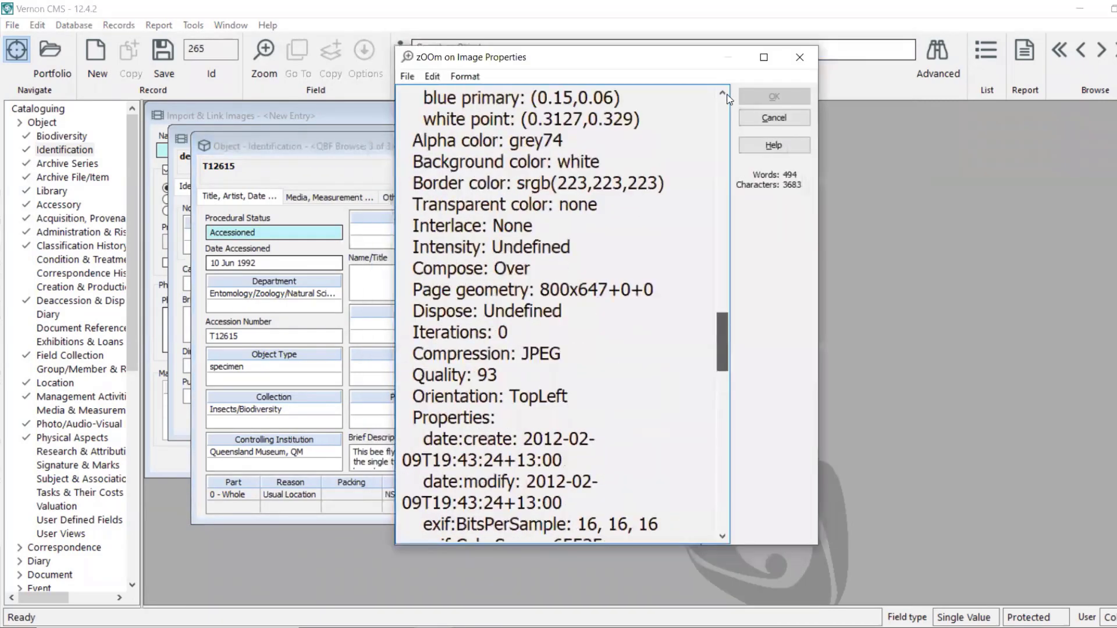
pyautogui.scroll(15, 727, 99)
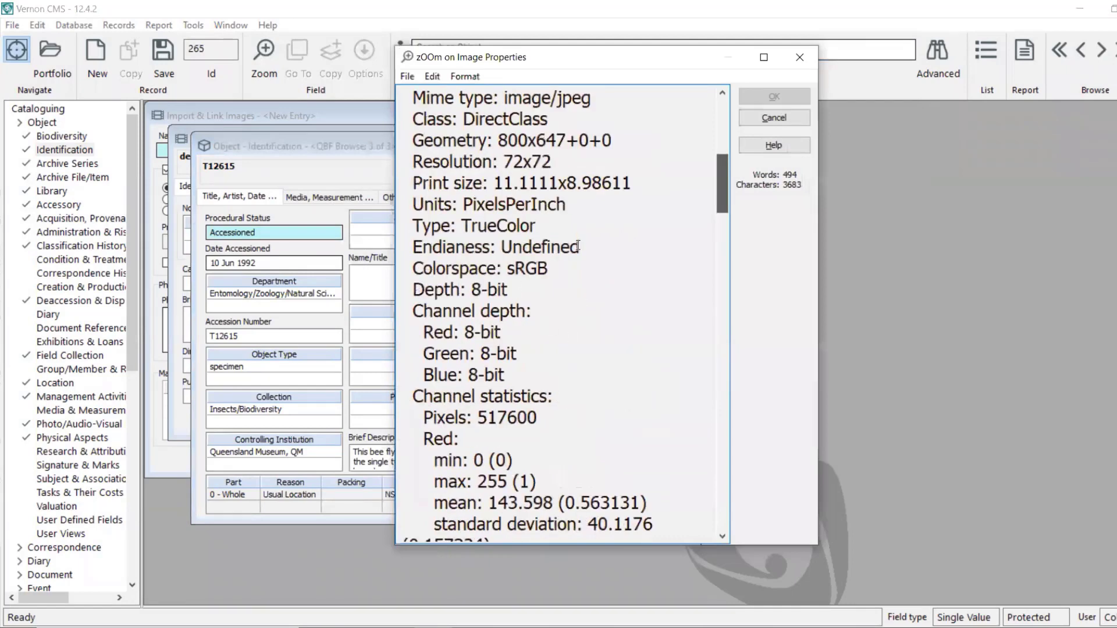
pyautogui.scroll(3, 485, 109)
pyautogui.scroll(1, 484, 109)
pyautogui.scroll(1, 724, 230)
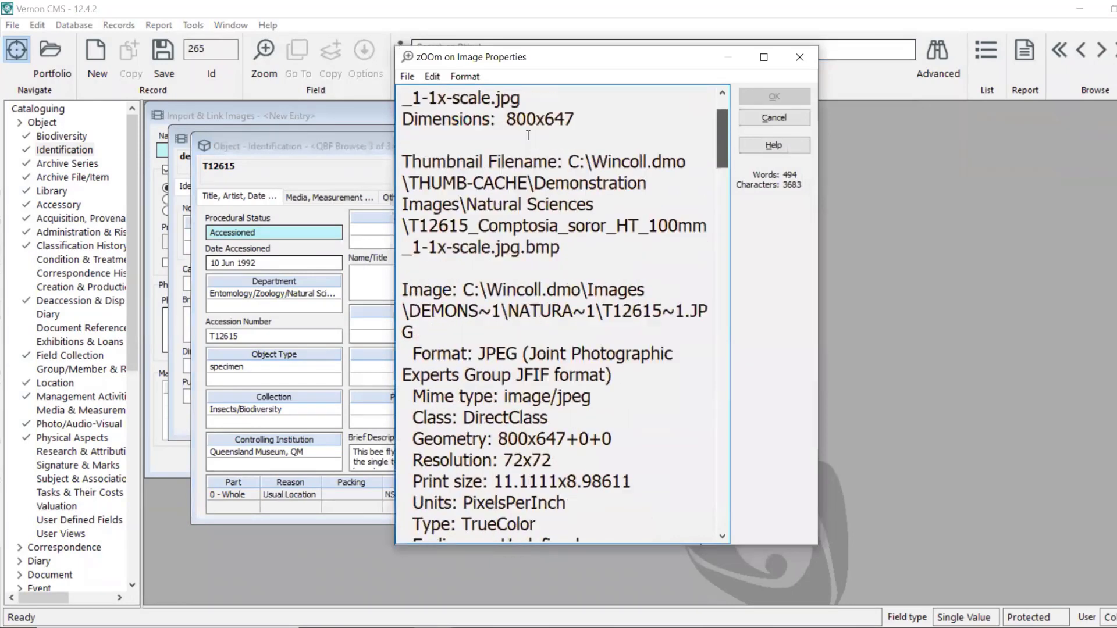
pyautogui.scroll(1, 693, 165)
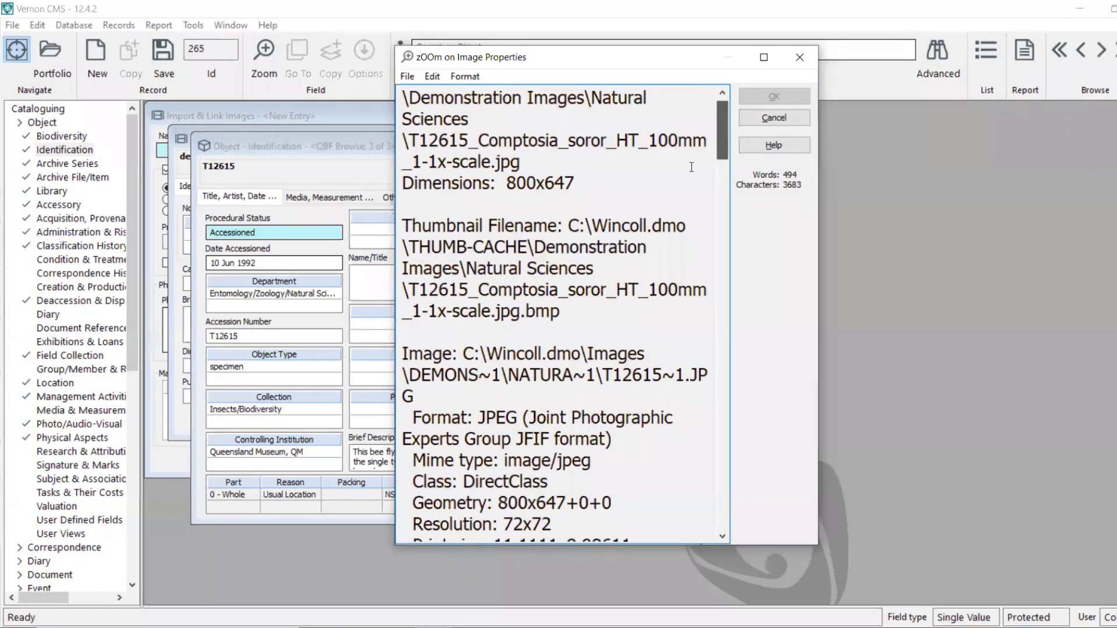
pyautogui.scroll(1, 435, 209)
pyautogui.tripleClick(435, 206)
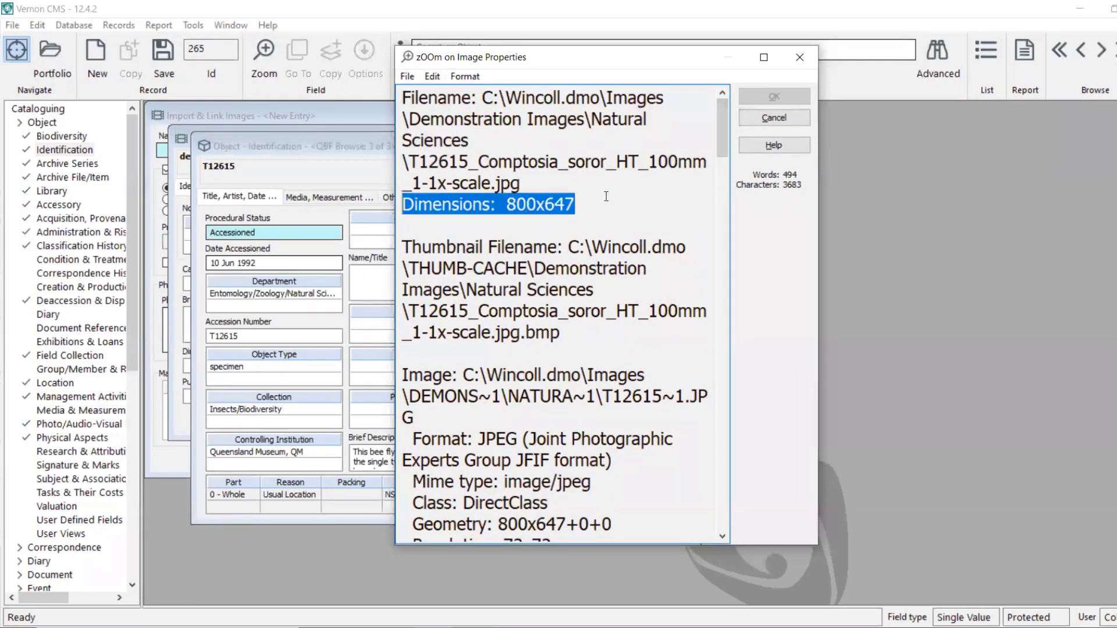
pyautogui.press('Right')
# Step: Read through the rest of the image's technical metadata and return to its filename and dimensions
pyautogui.scroll(-20, 725, 135)
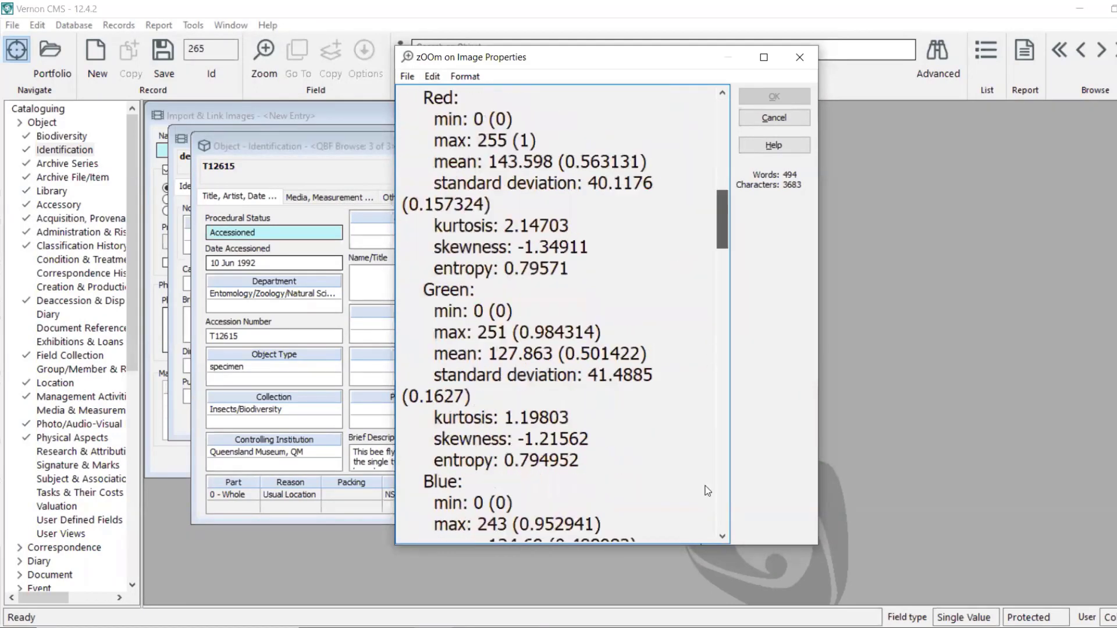
pyautogui.scroll(-7, 709, 494)
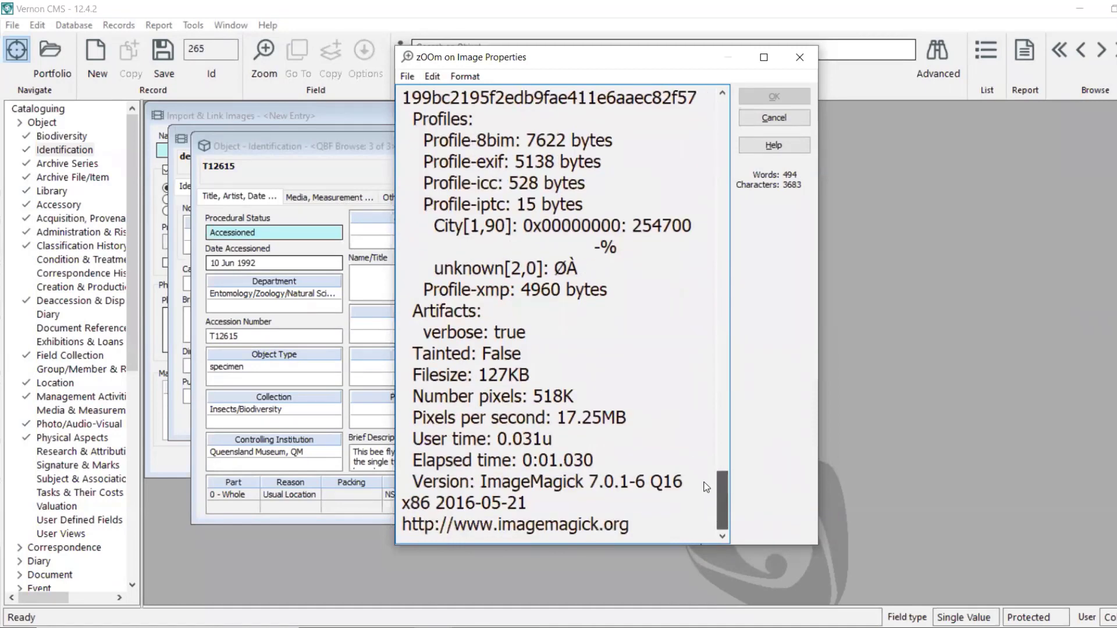
pyautogui.scroll(2, 711, 491)
pyautogui.scroll(-2, 713, 500)
pyautogui.scroll(3, 586, 205)
pyautogui.scroll(-3, 587, 206)
pyautogui.scroll(-1, 586, 205)
pyautogui.scroll(20, 593, 207)
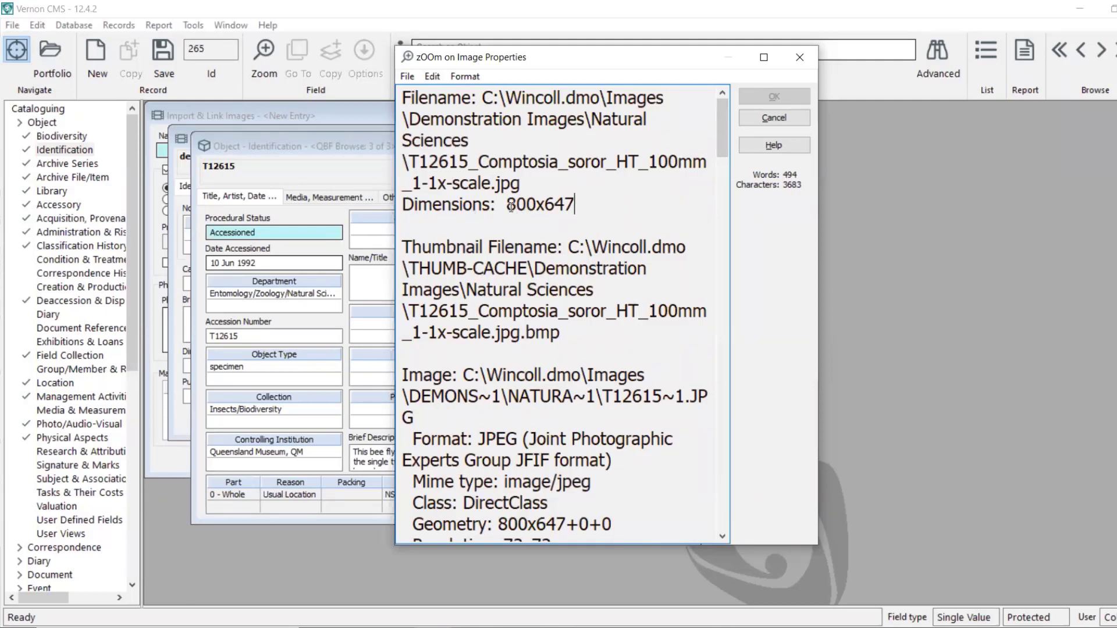
pyautogui.doubleClick(511, 206)
pyautogui.click(604, 177)
pyautogui.doubleClick(545, 168)
pyautogui.click(545, 167)
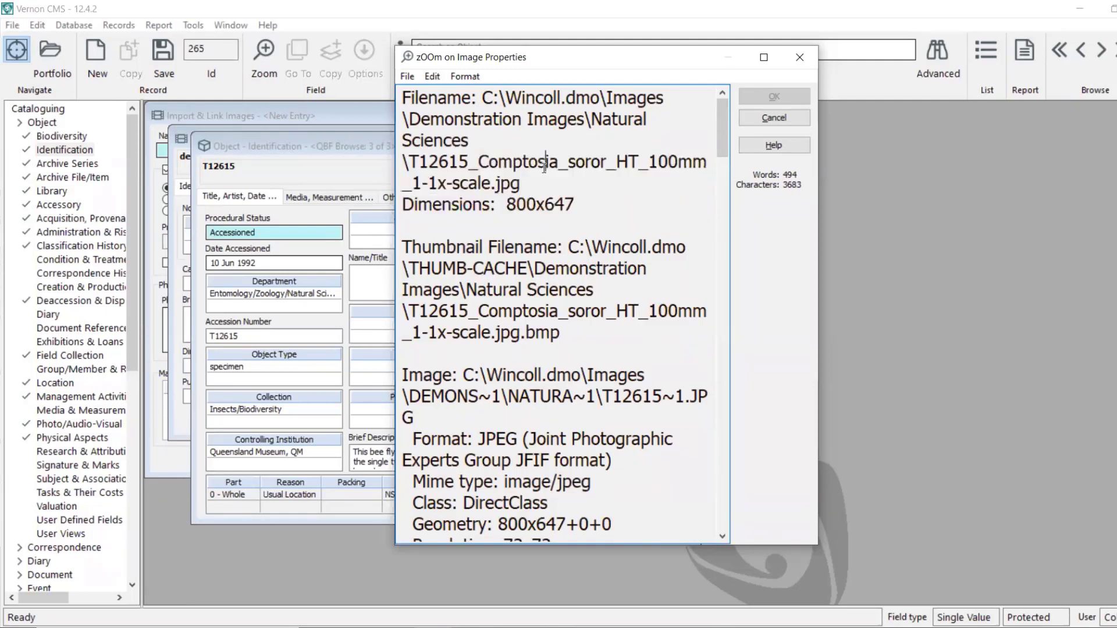